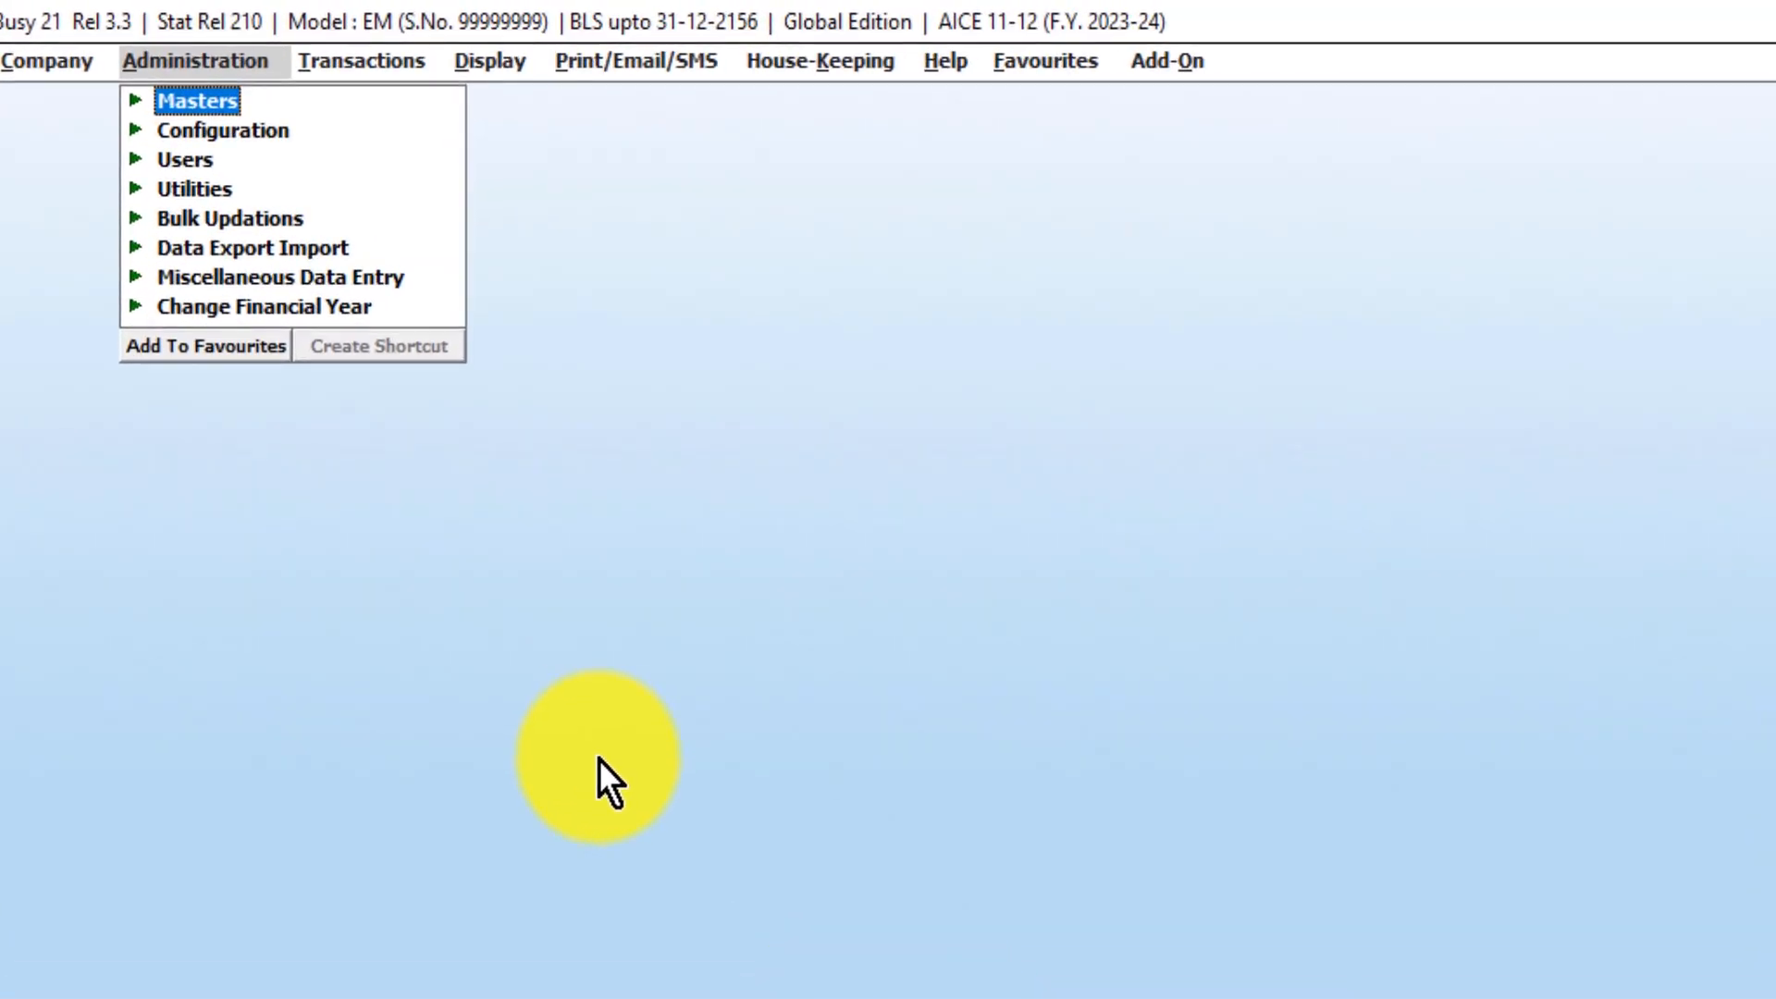
Start a new purchase voucher in the Main series.
key(Right)
key(Down)
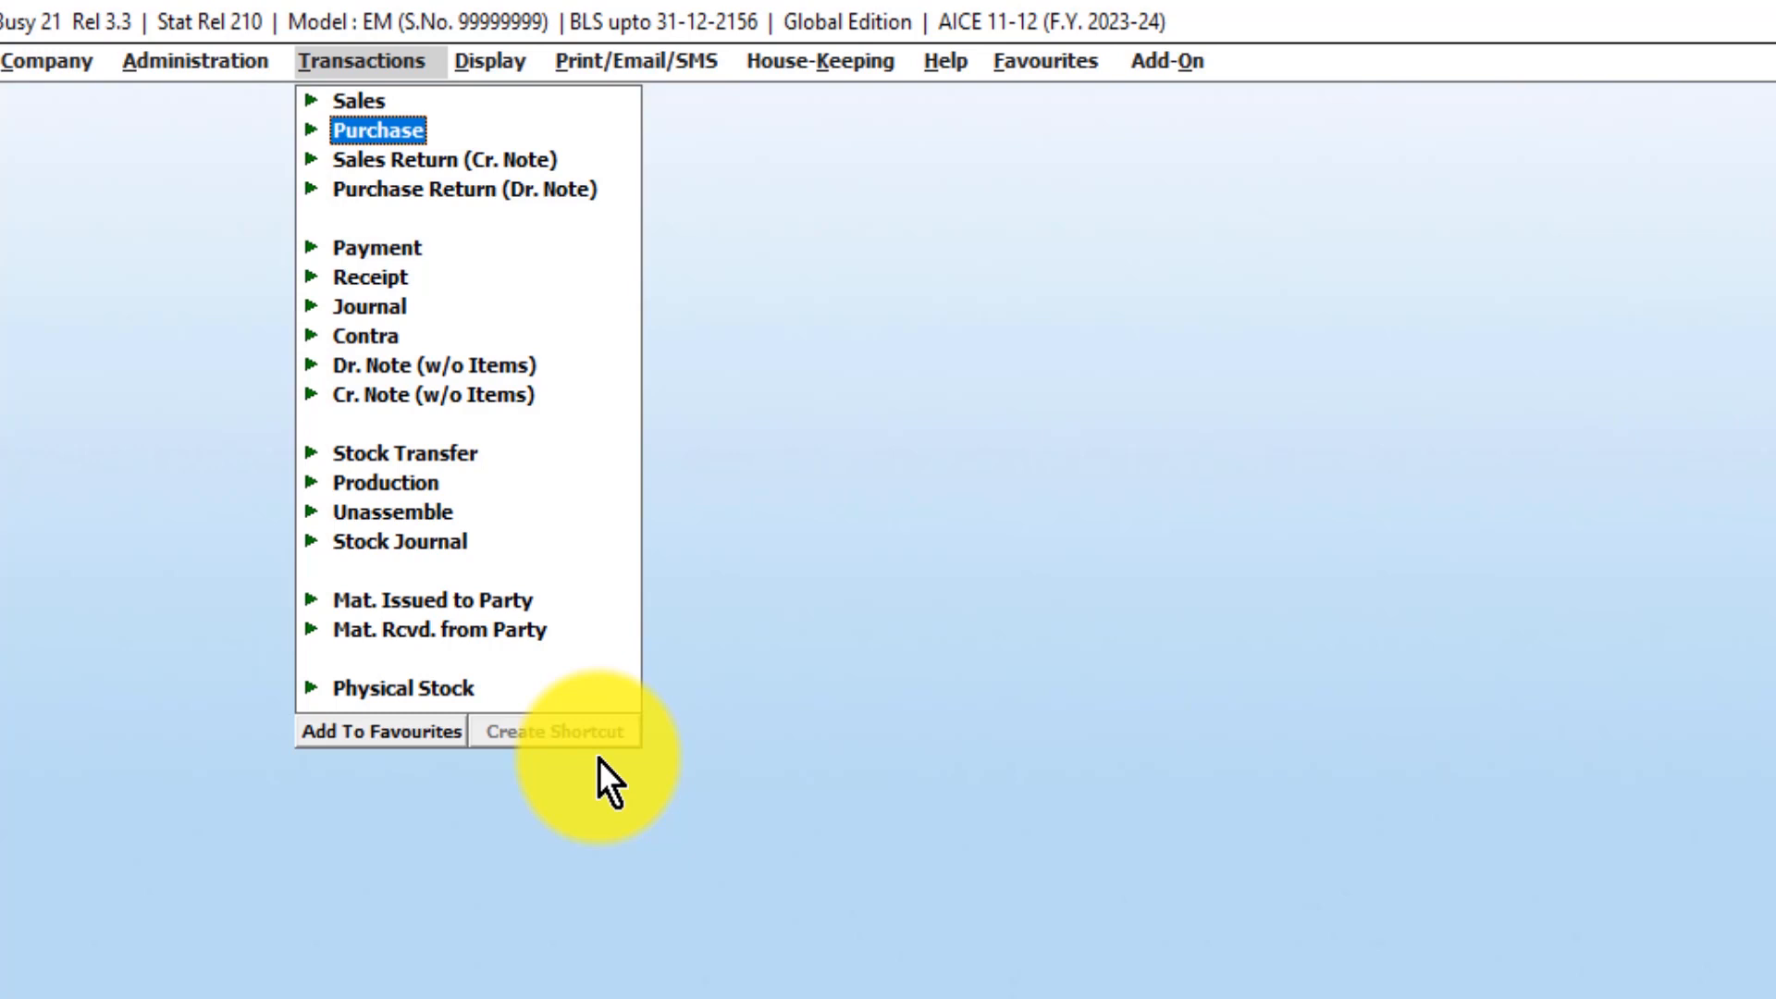
key(Return)
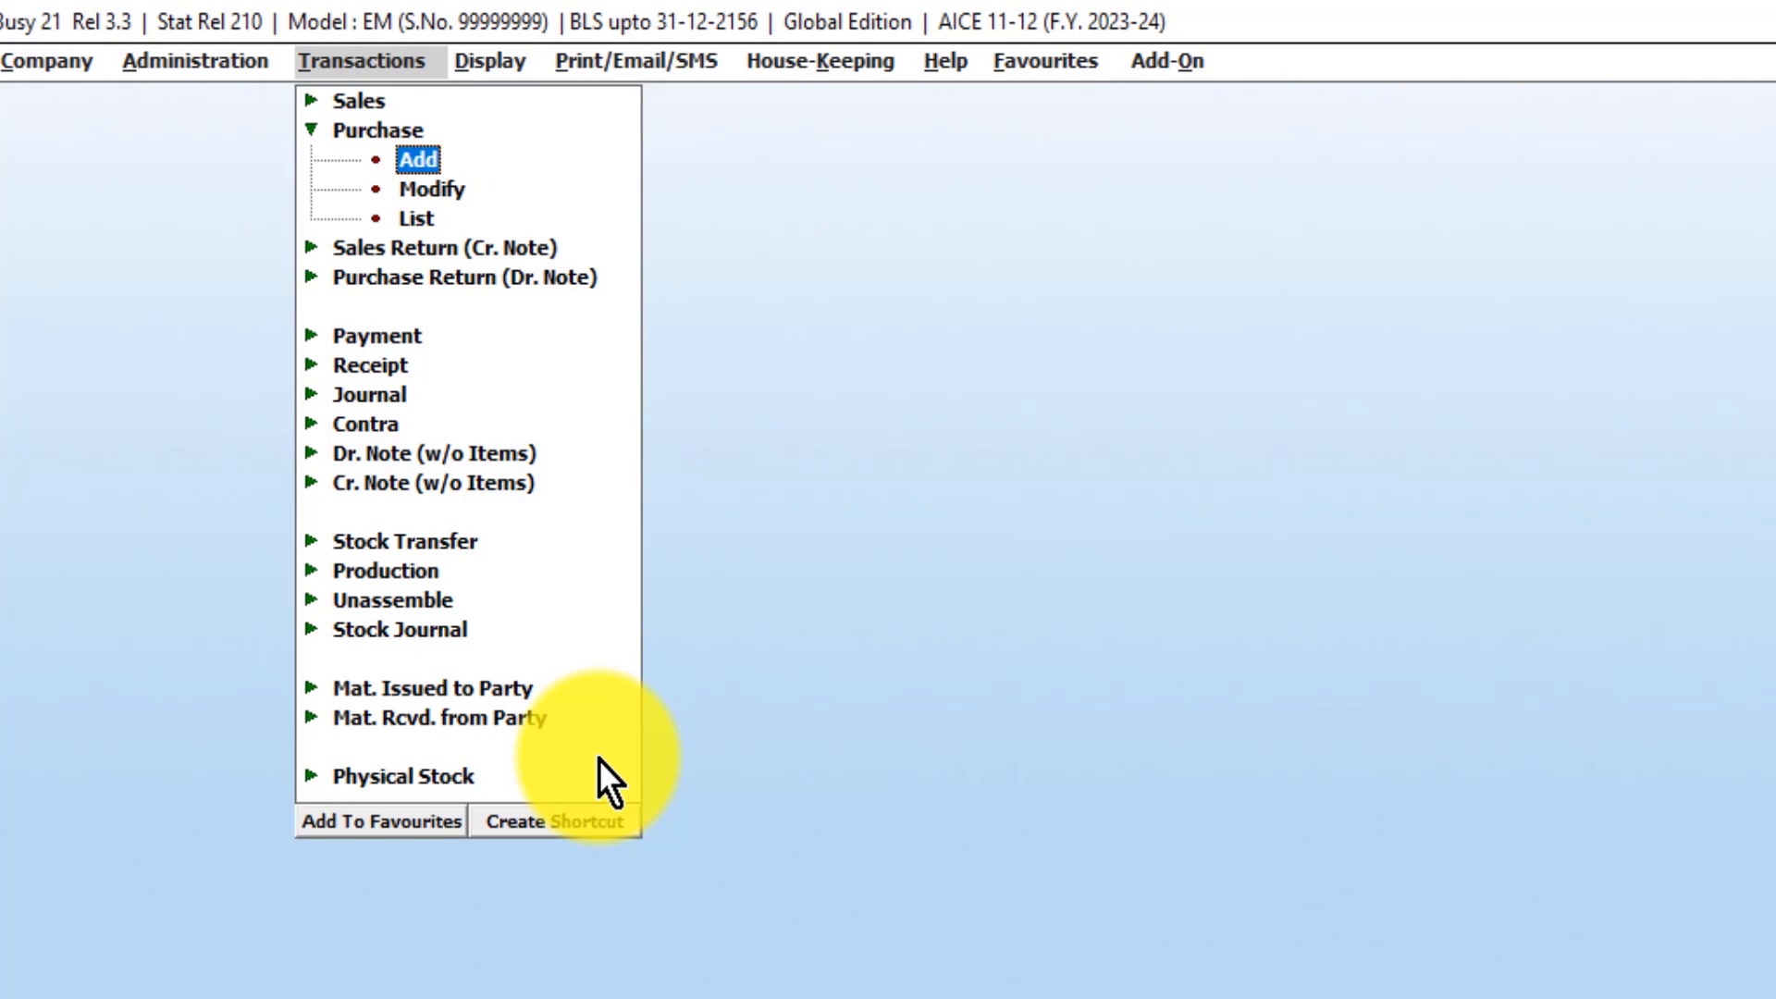
key(Return)
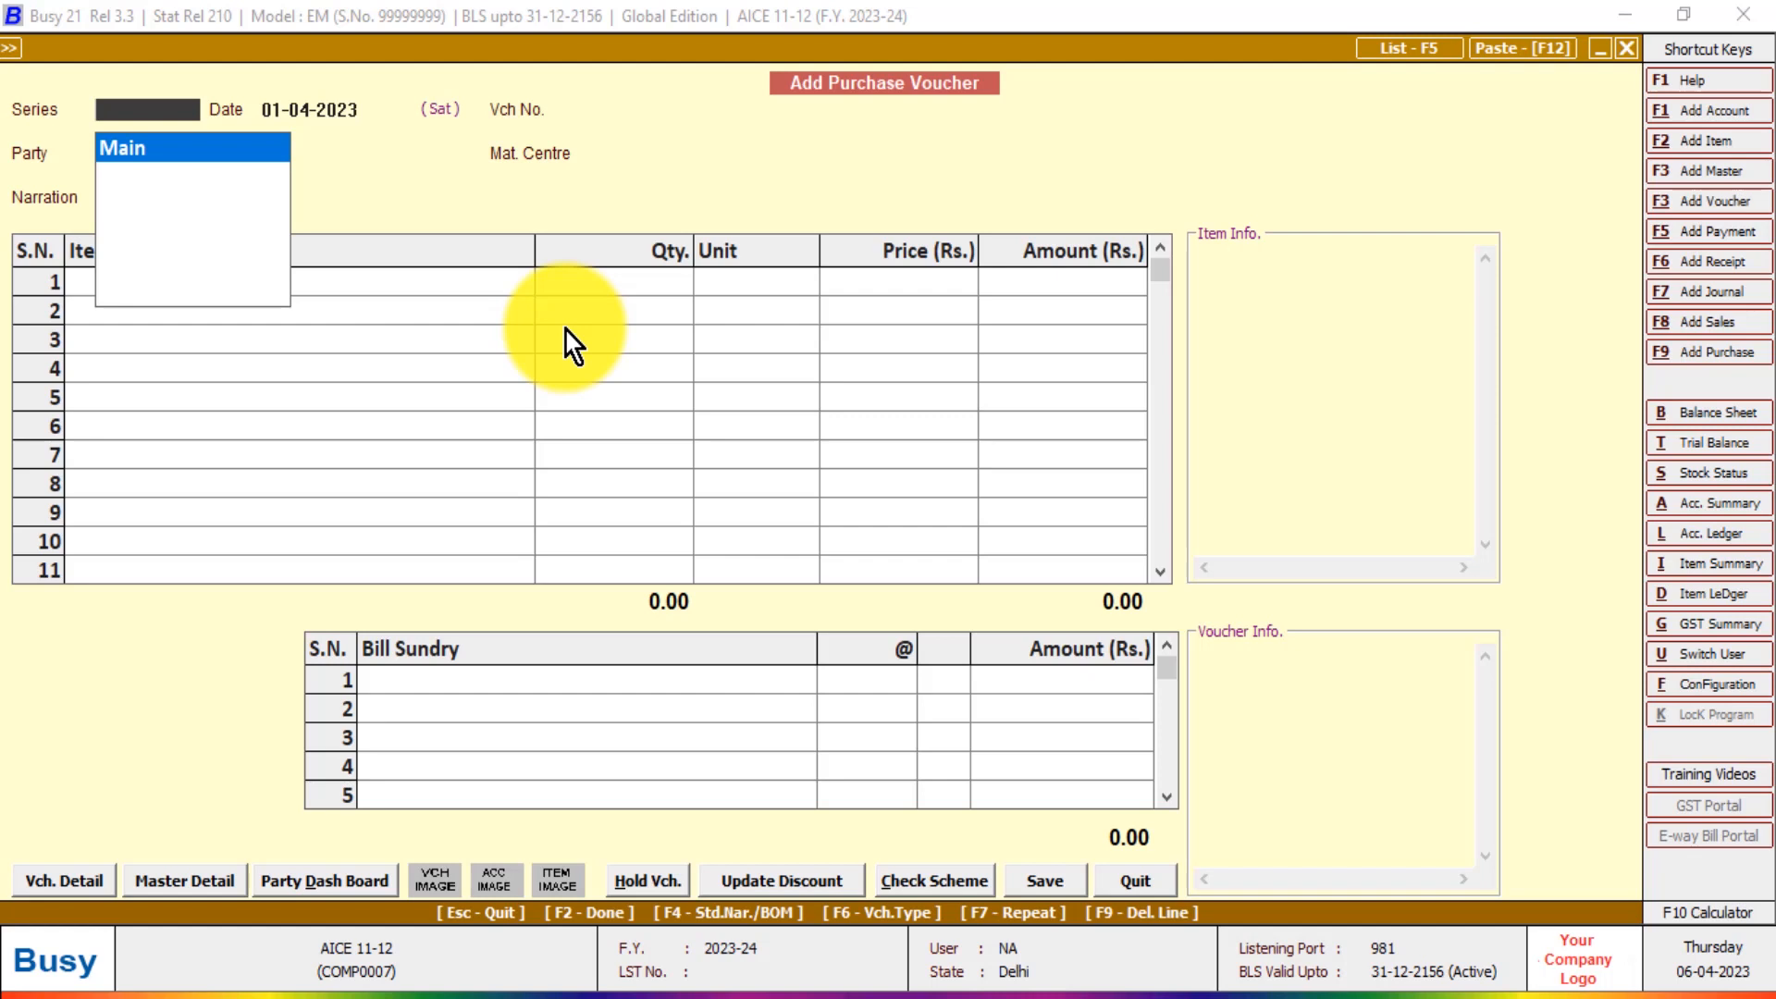
key(Return)
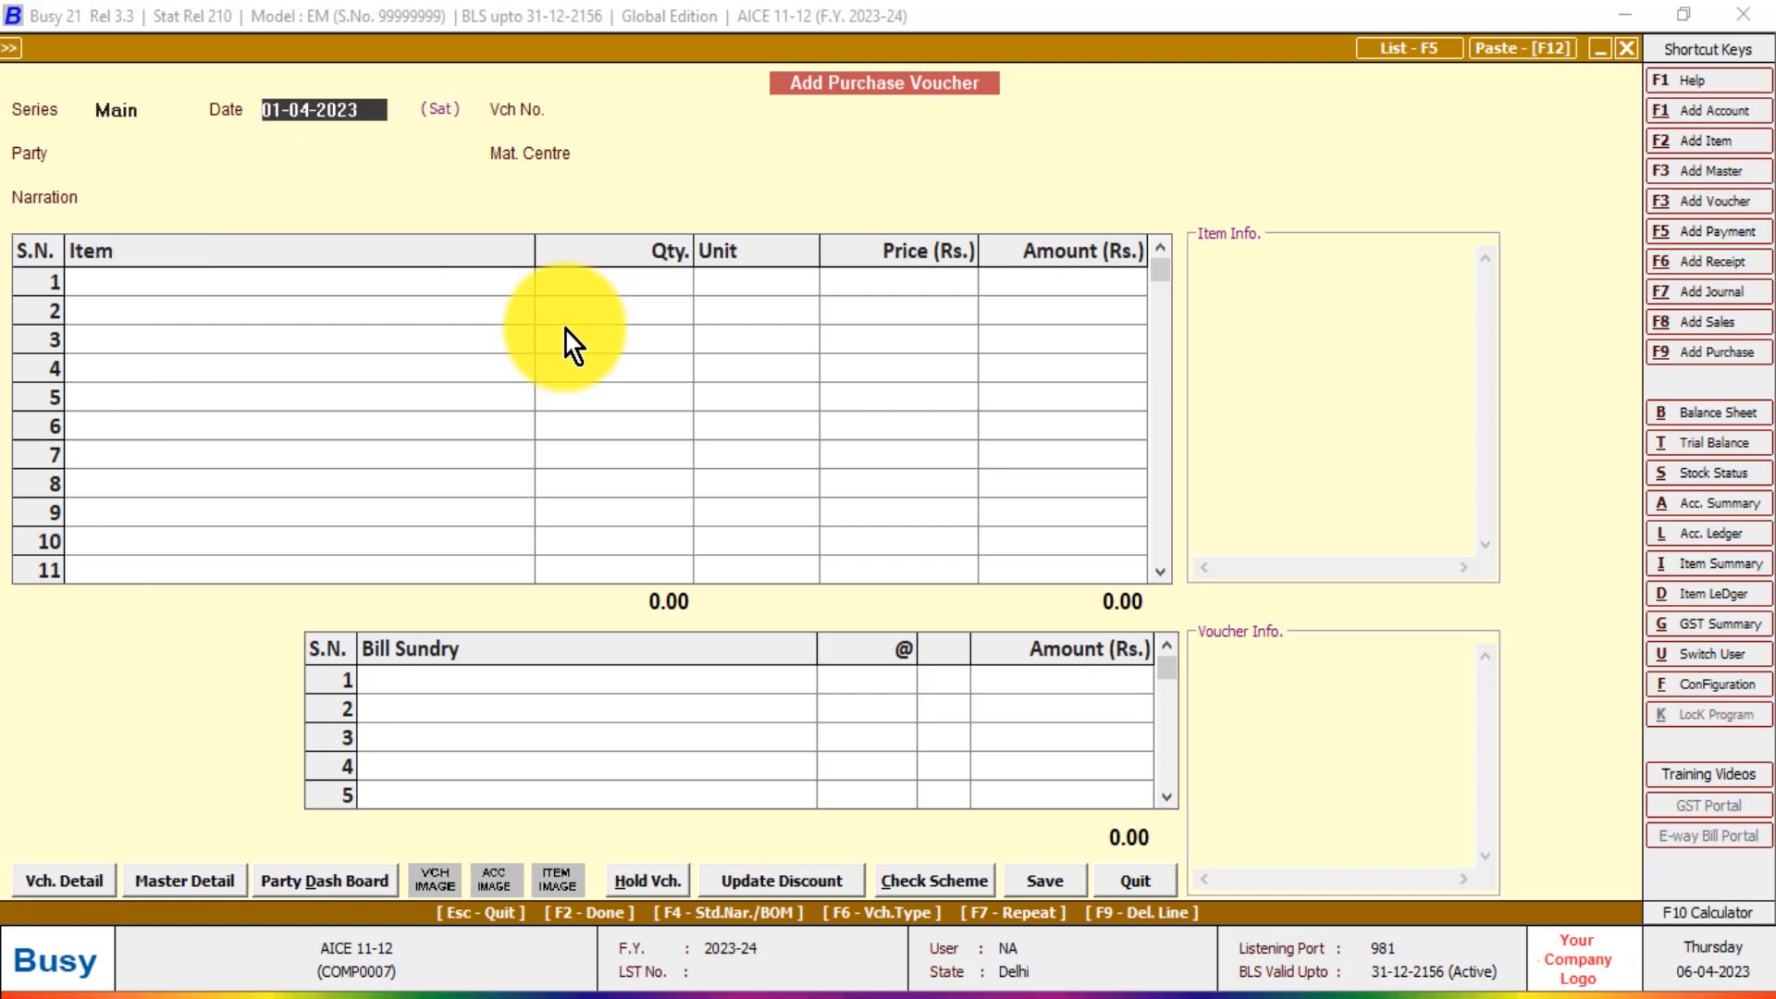
Set the voucher date to 06-04-2023 and the voucher number to Cust/123.
key(BackSpace)
text(6-04-)
text(2023)
key(Return)
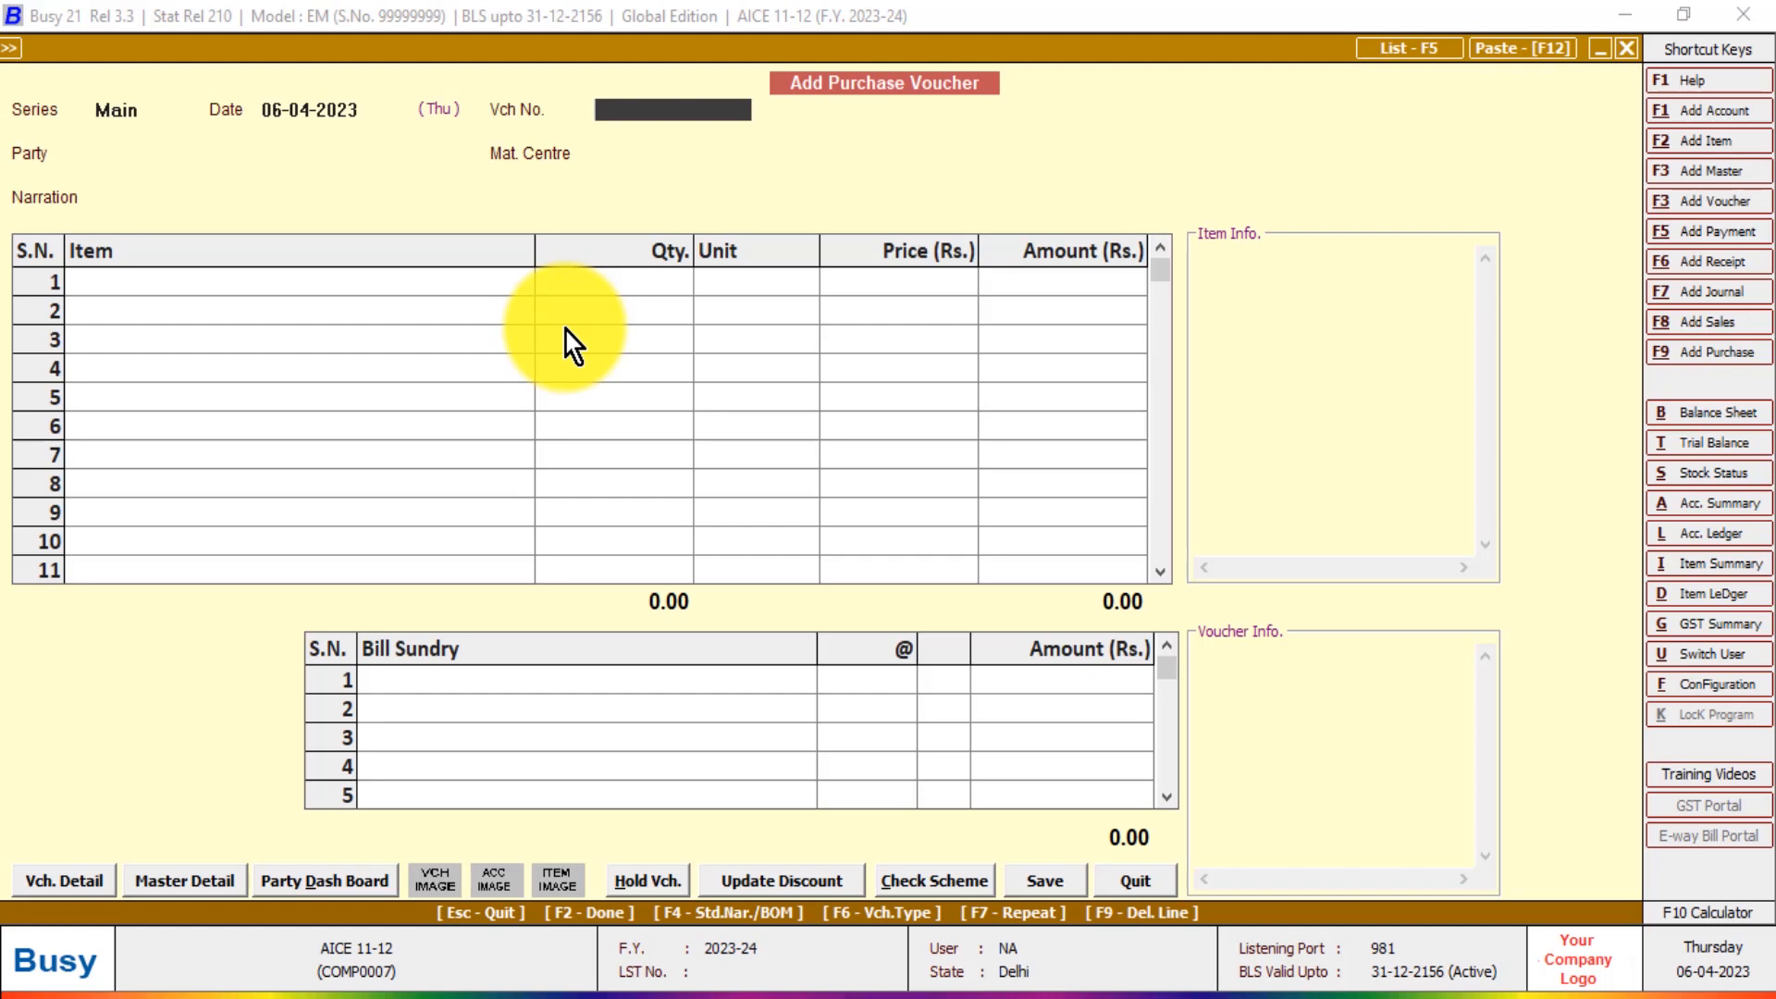
text(cust/123)
key(Return)
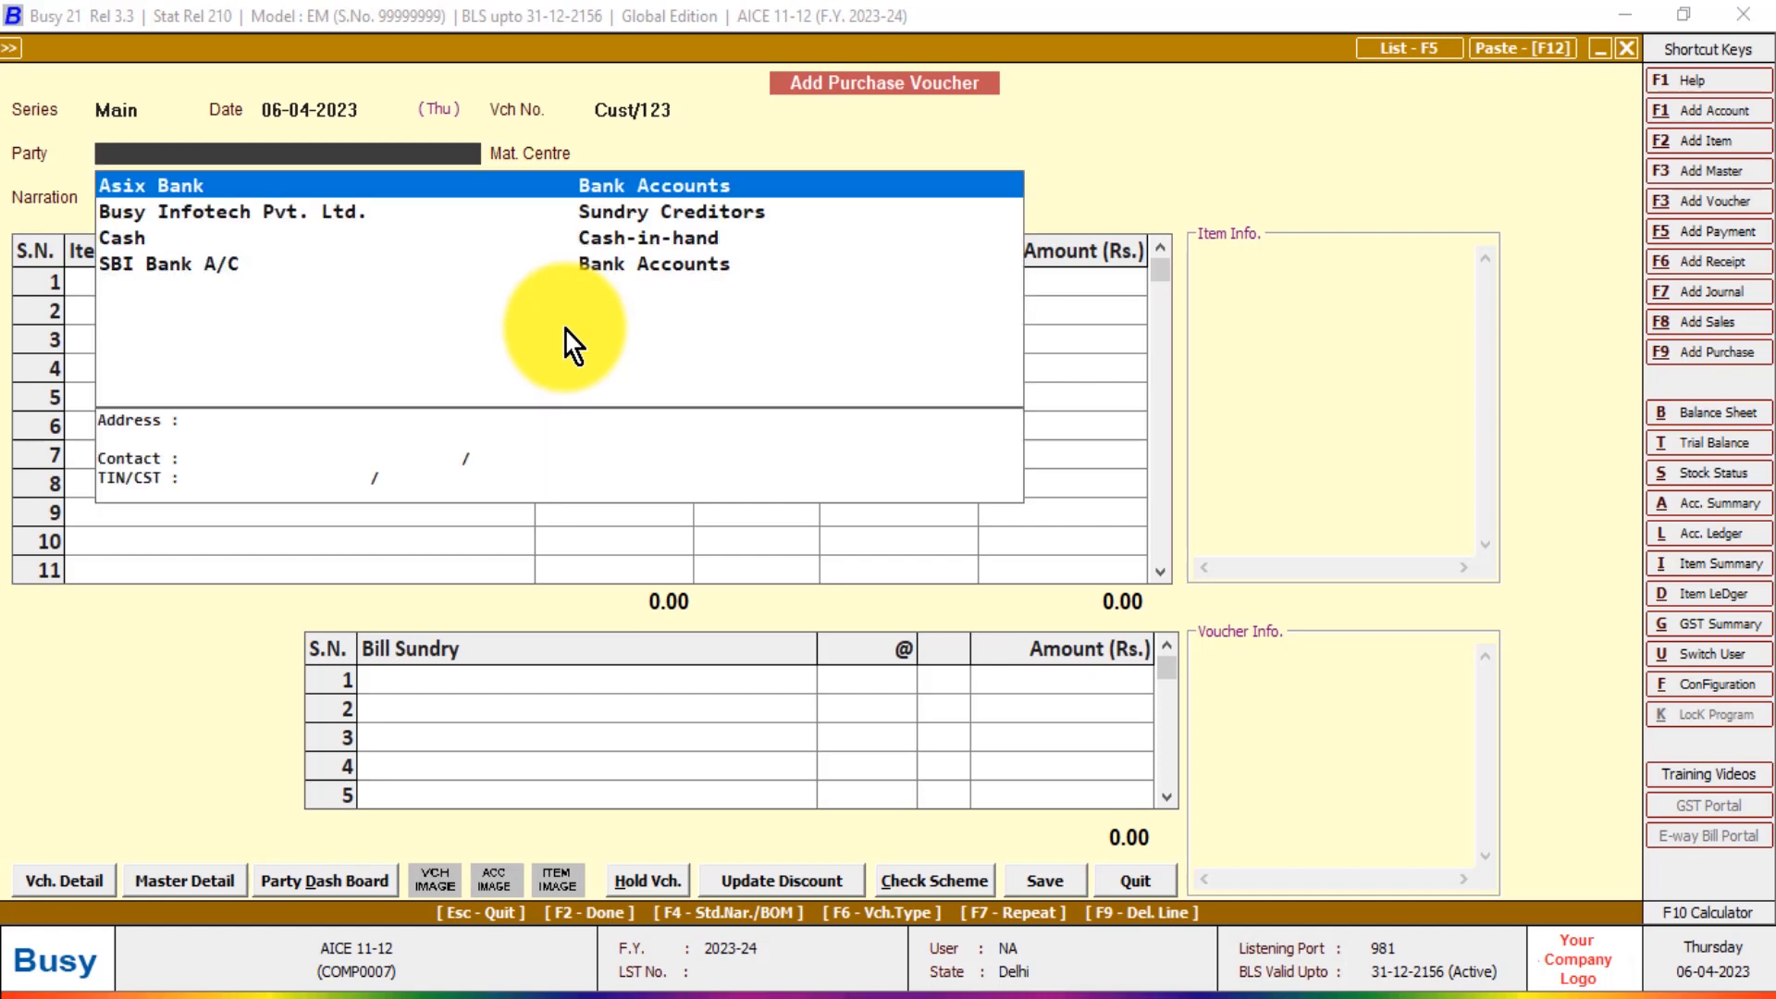
key(Down)
key(Down)
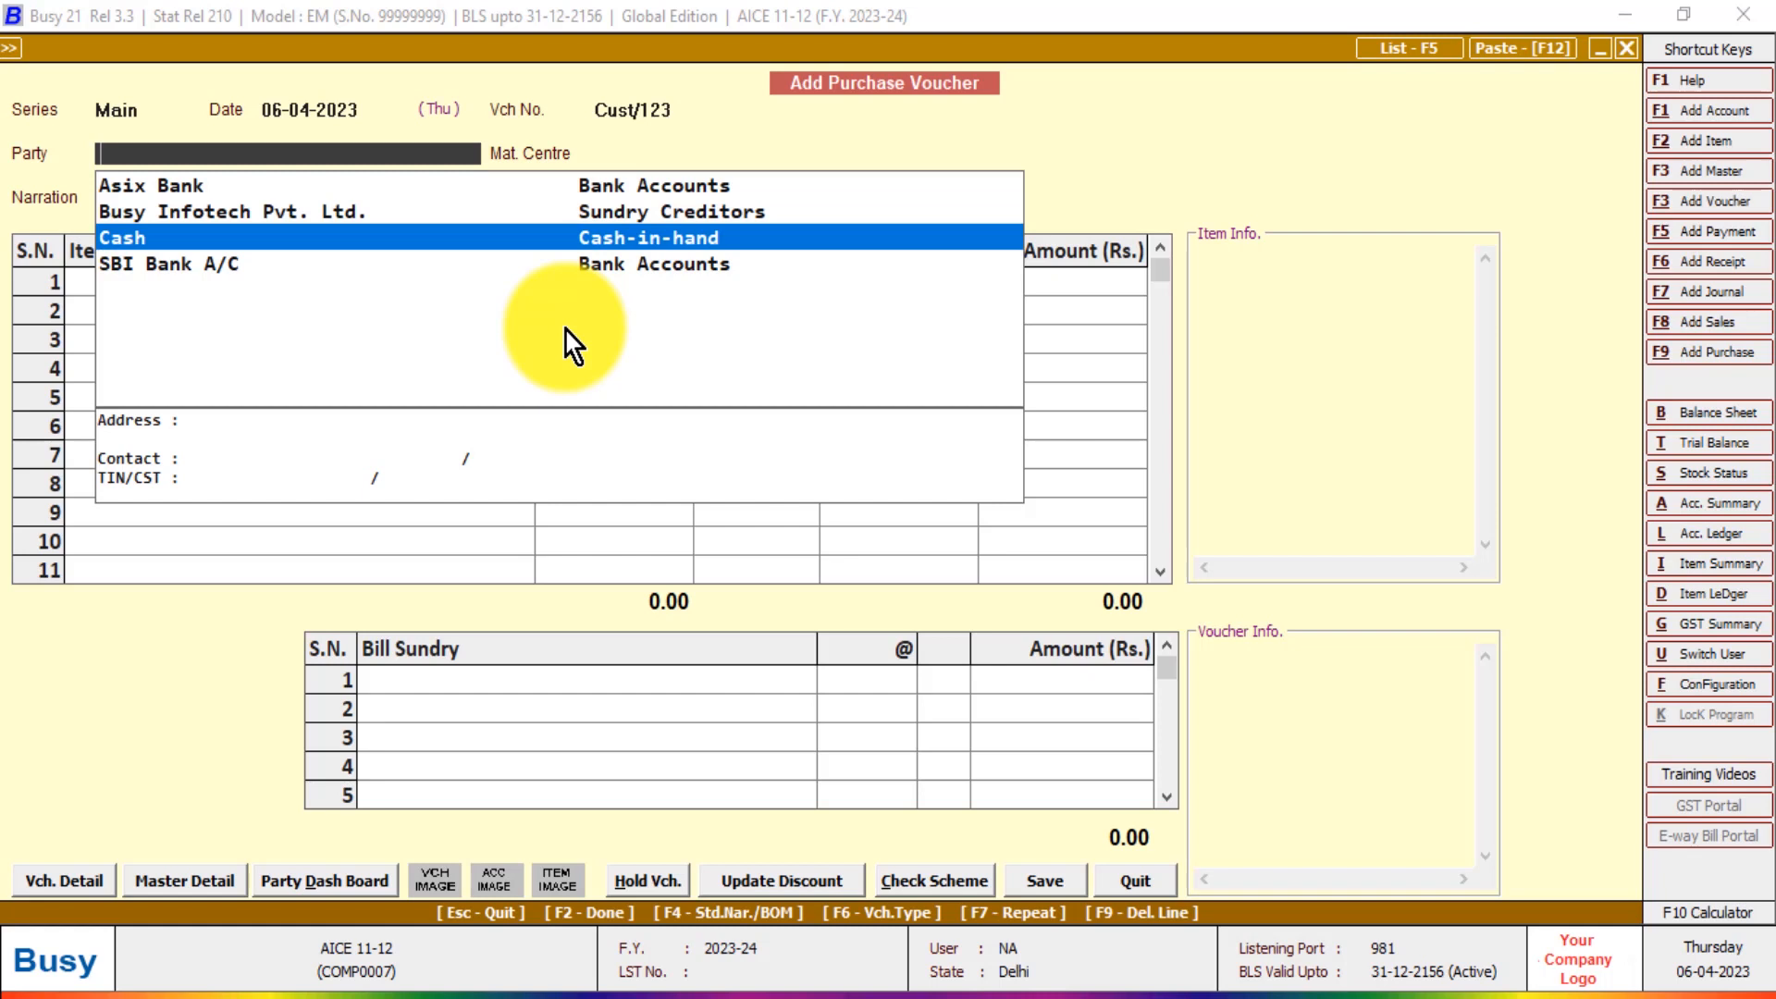
key(Down)
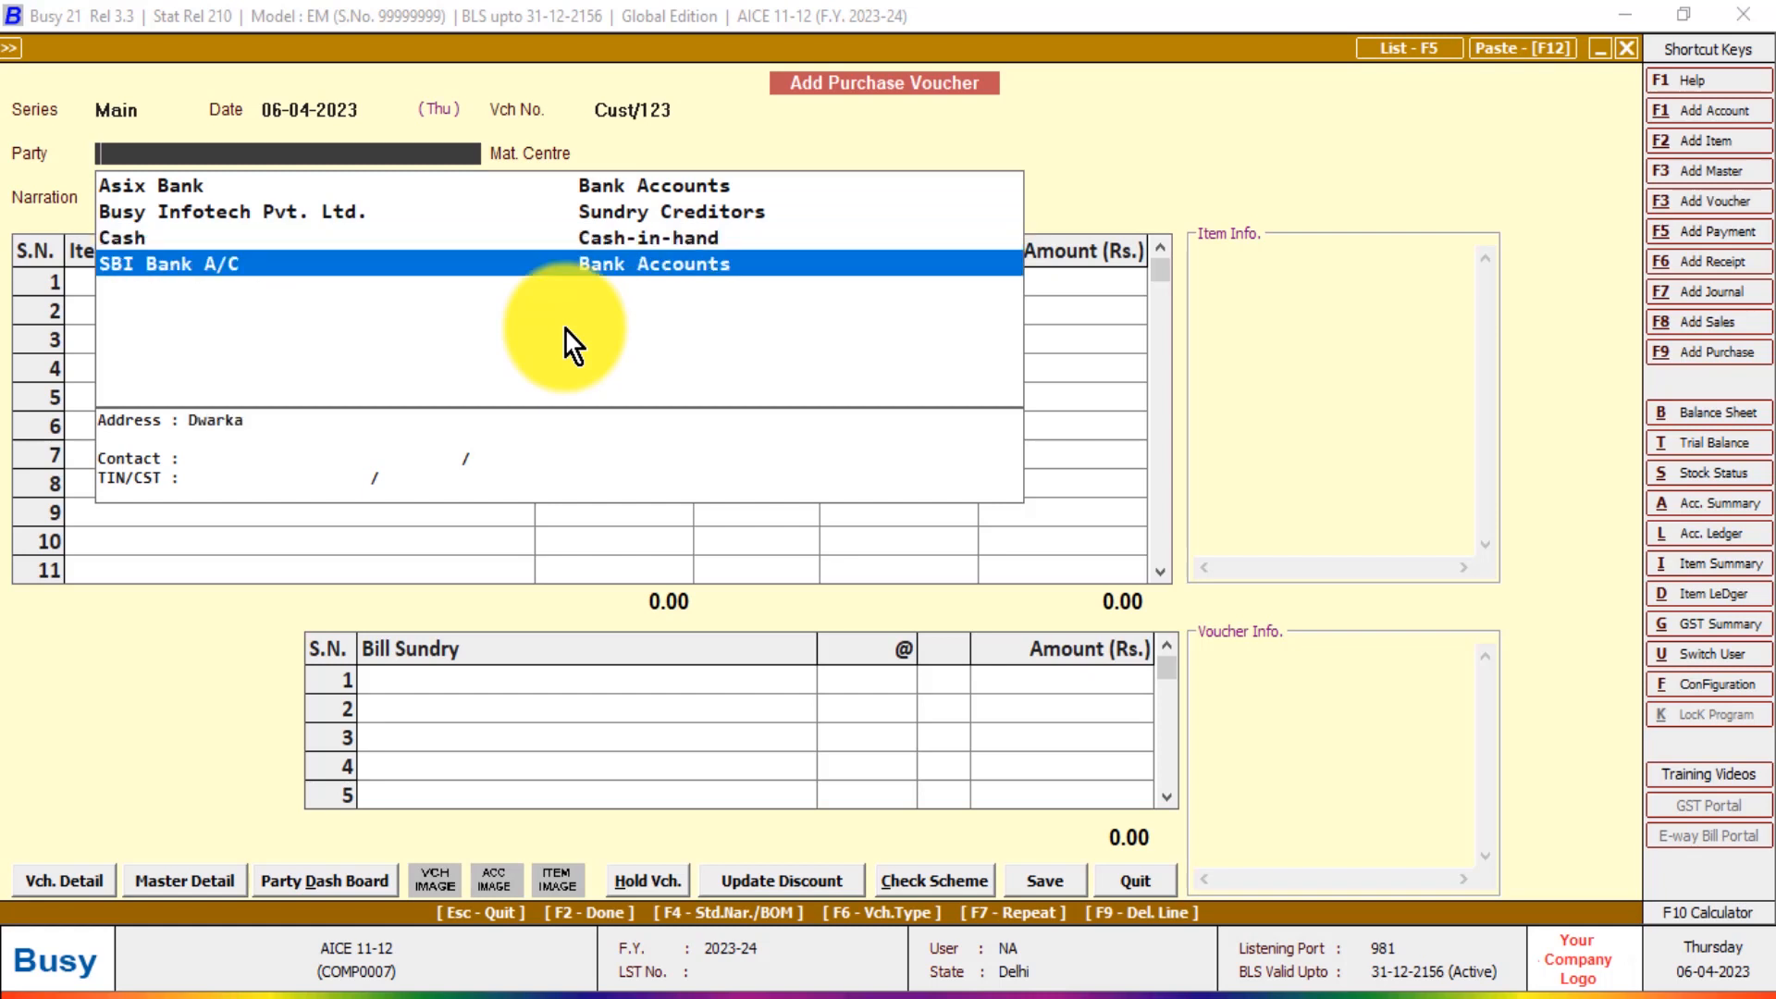
key(Up)
key(Up)
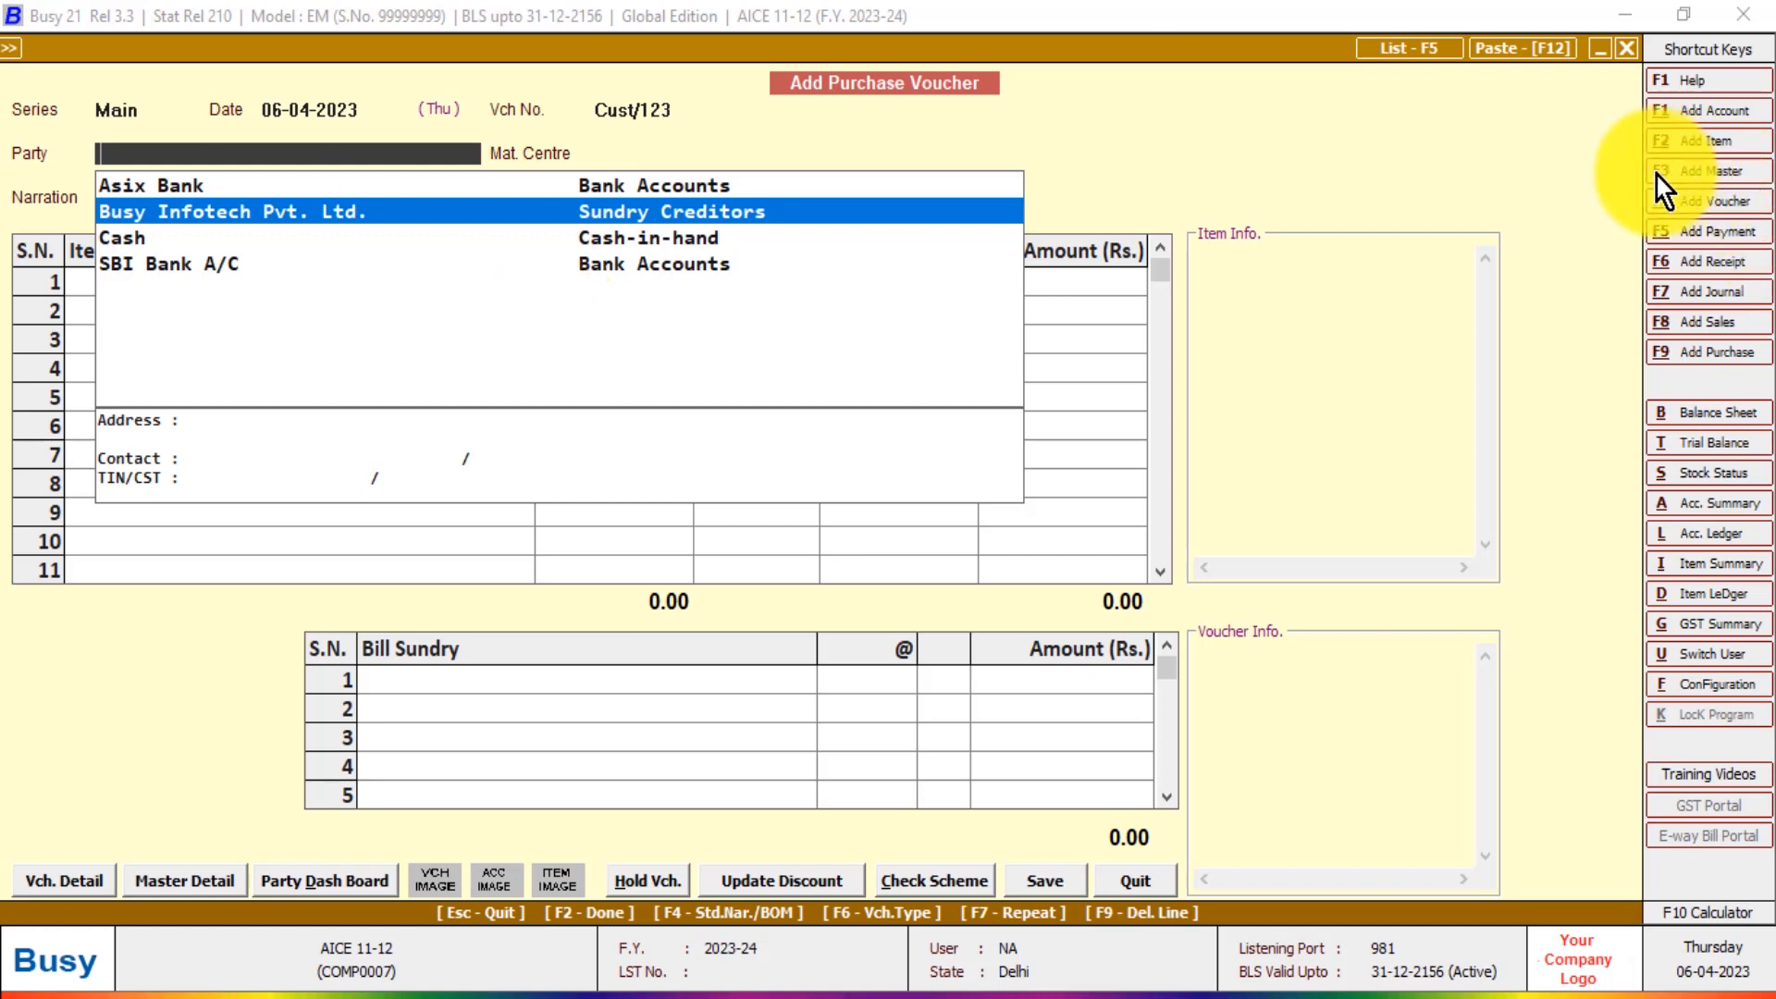
Create a new account master for the party with the name and print name Yashika Pvt Ltd., leaving the alias empty.
key(F3)
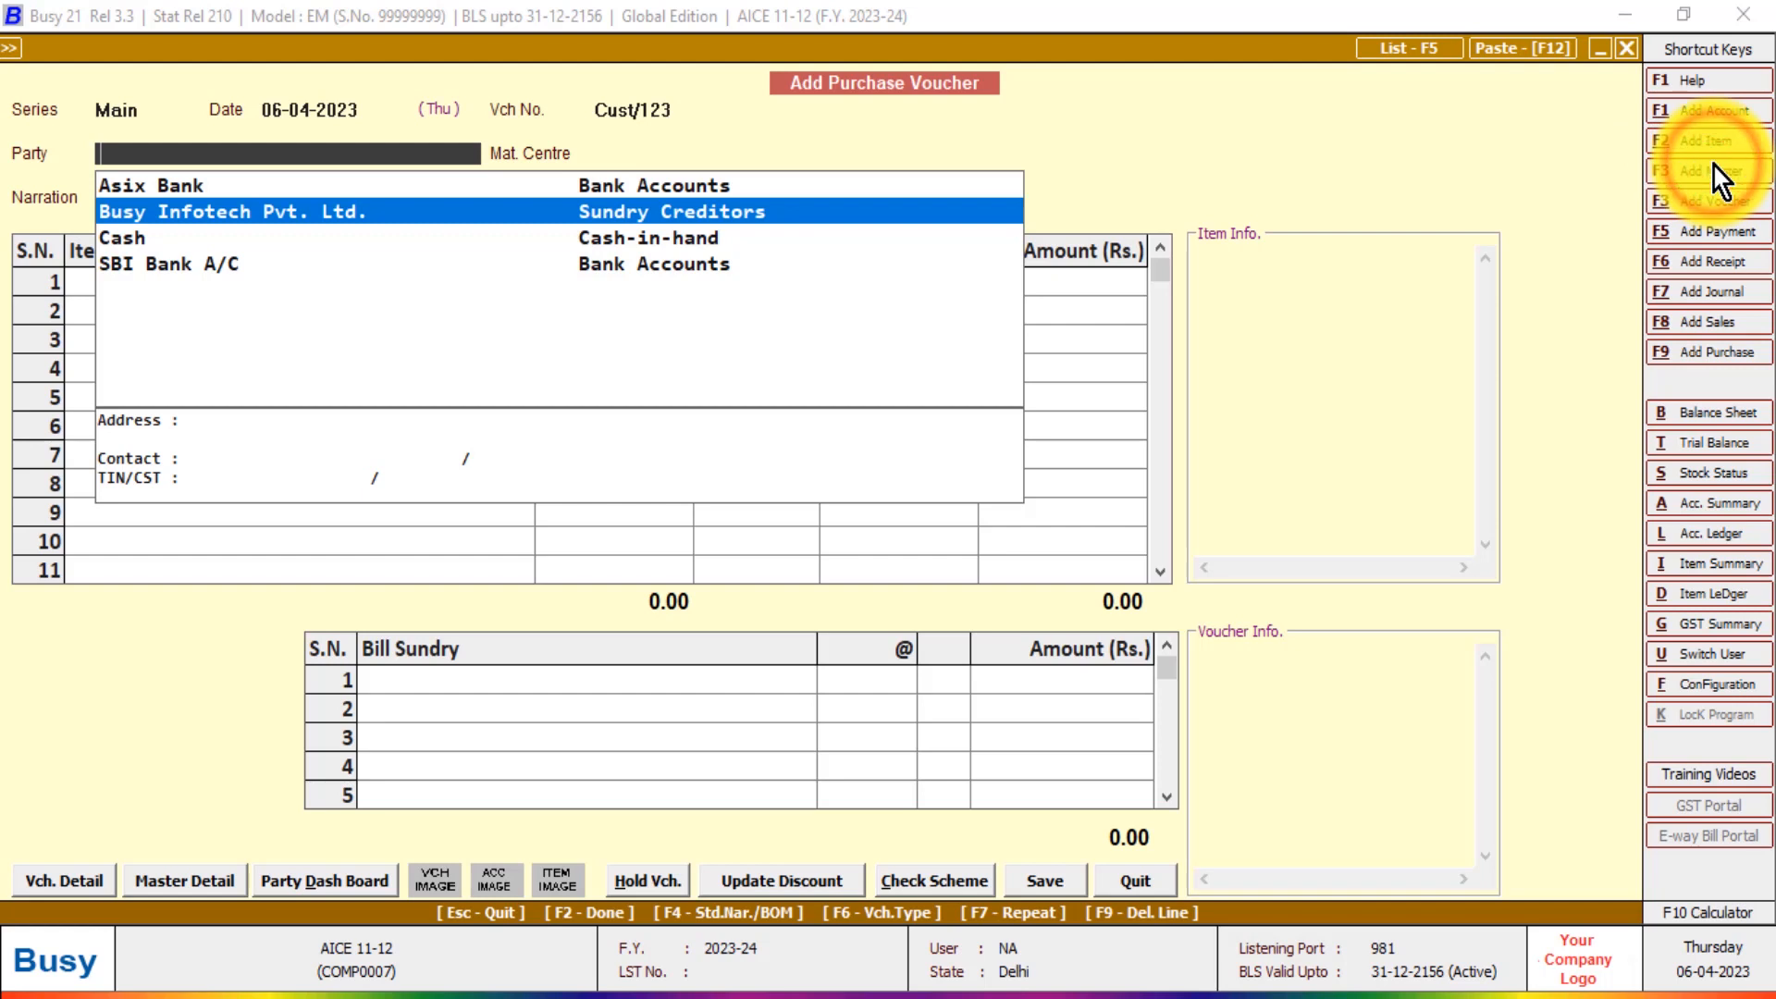
key(F3)
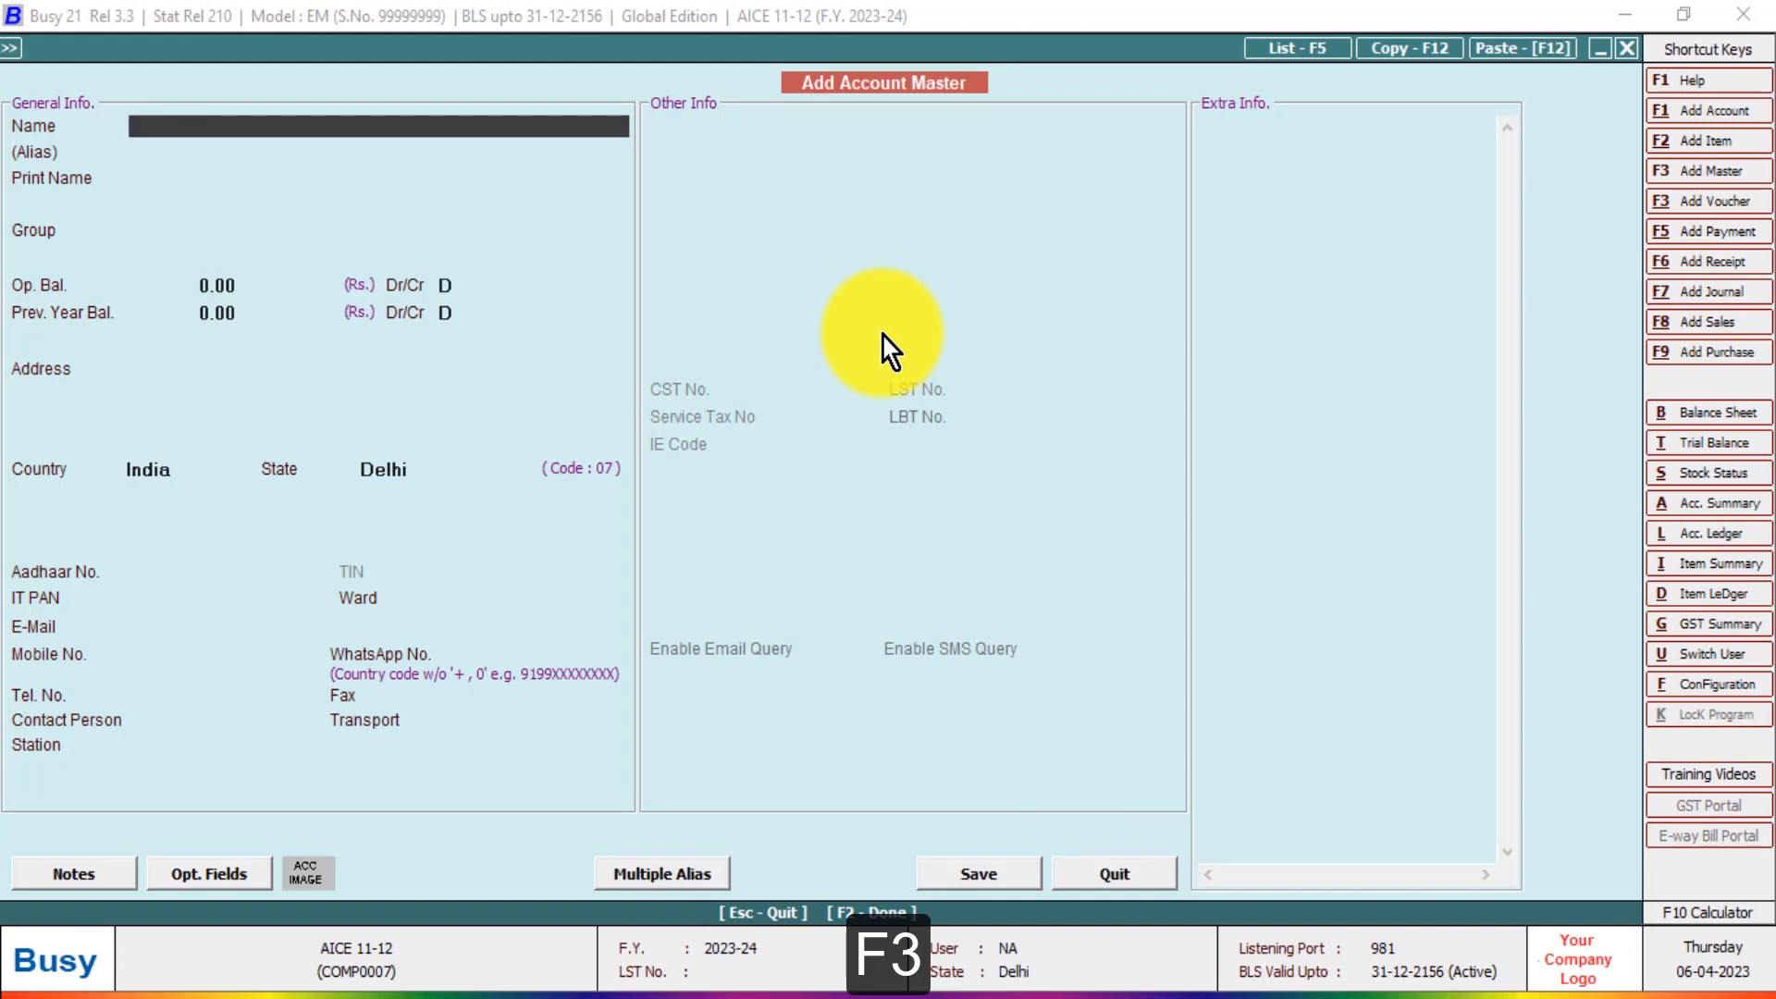
text(Ya)
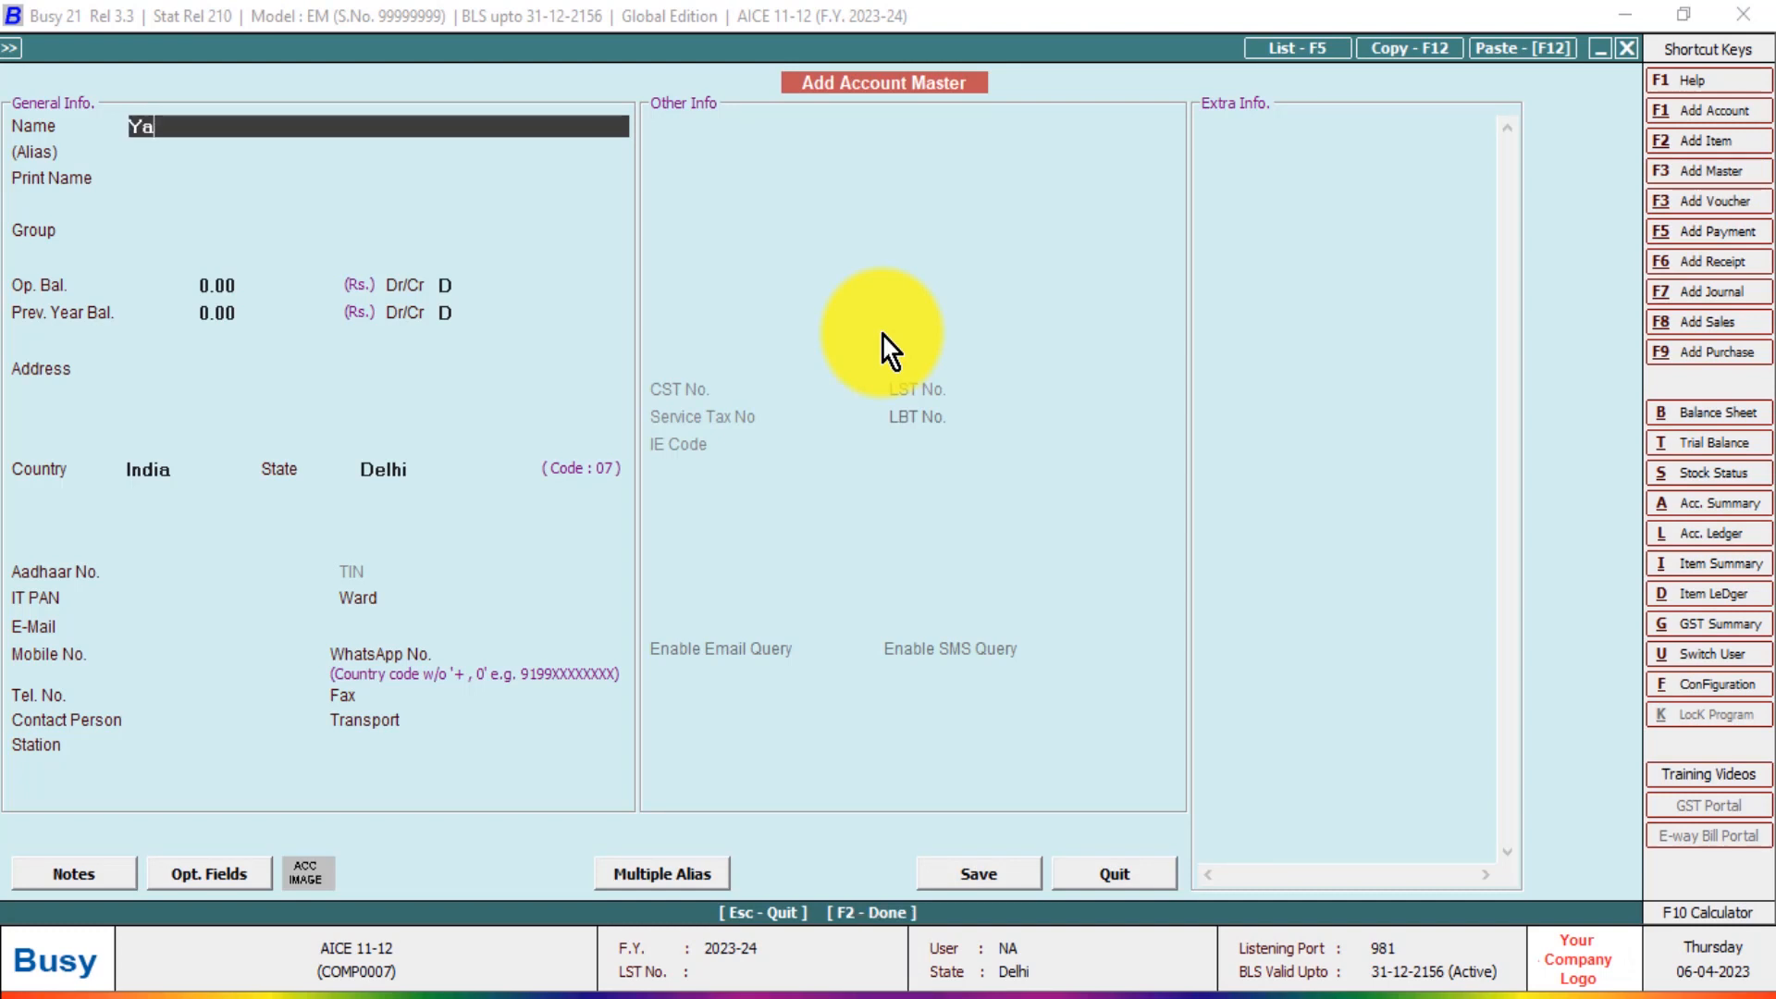
text(shika Pvt Ltd.)
key(Return)
key(Return)
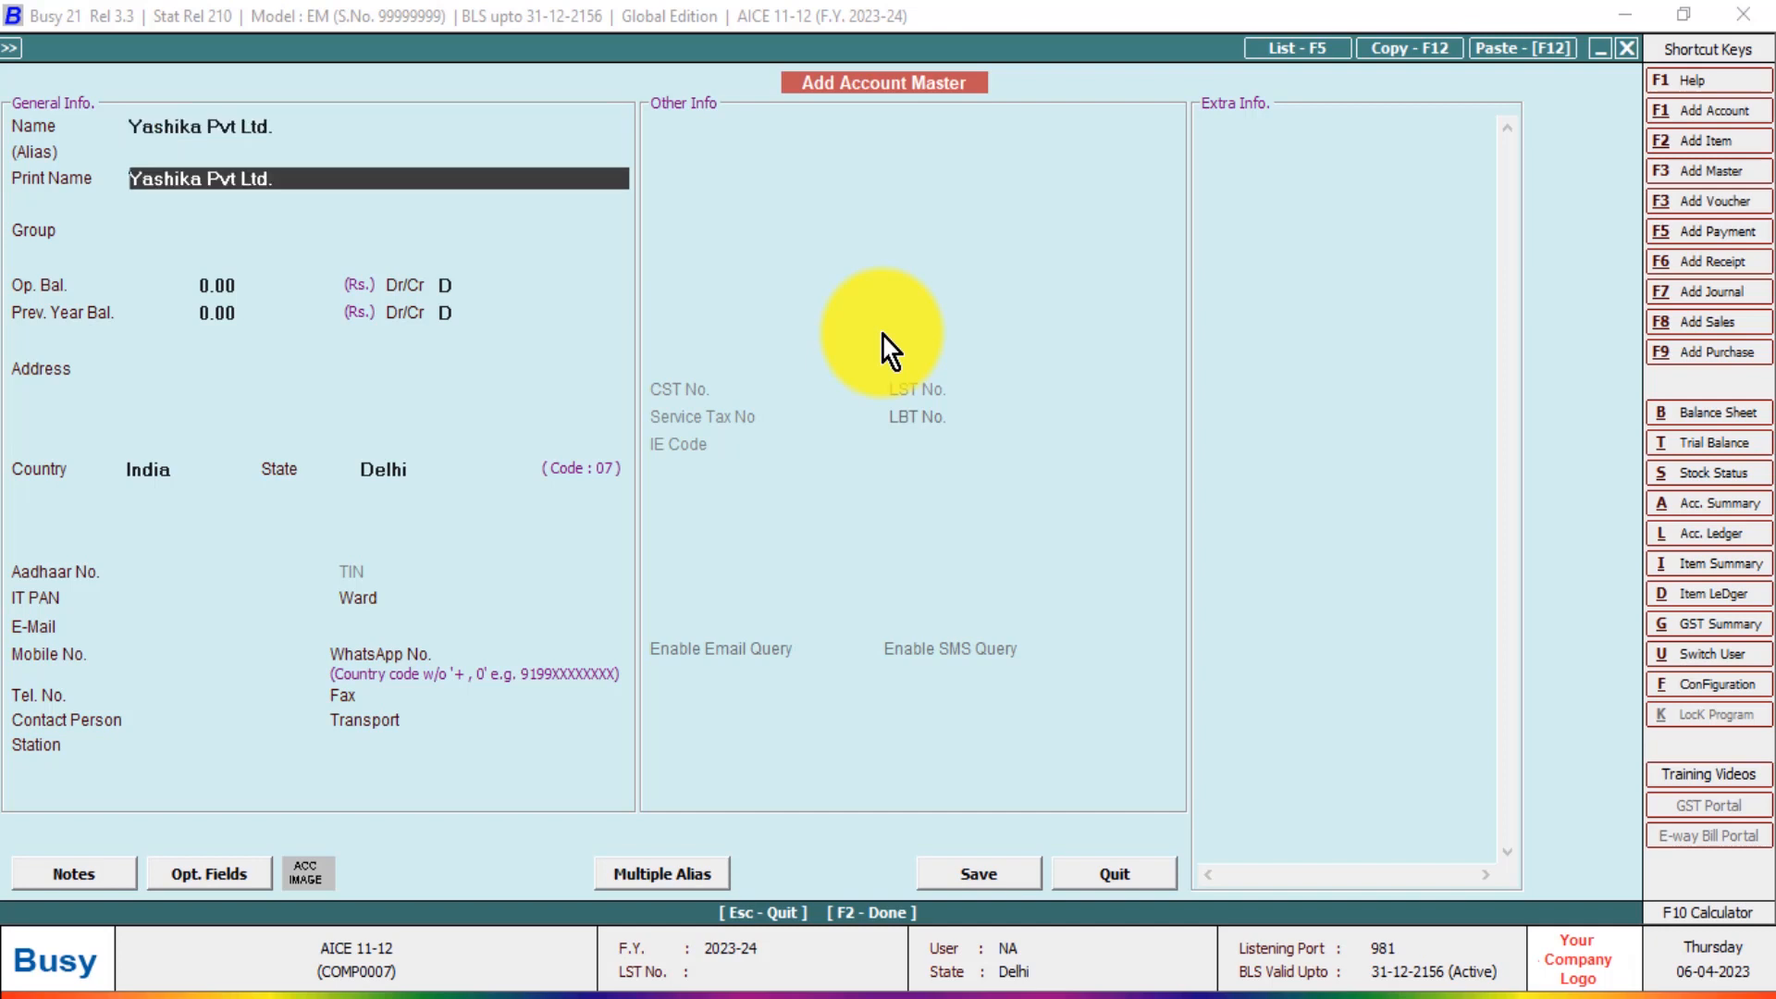
key(Return)
Assign the new account to the Sundry Debtors group.
text(su)
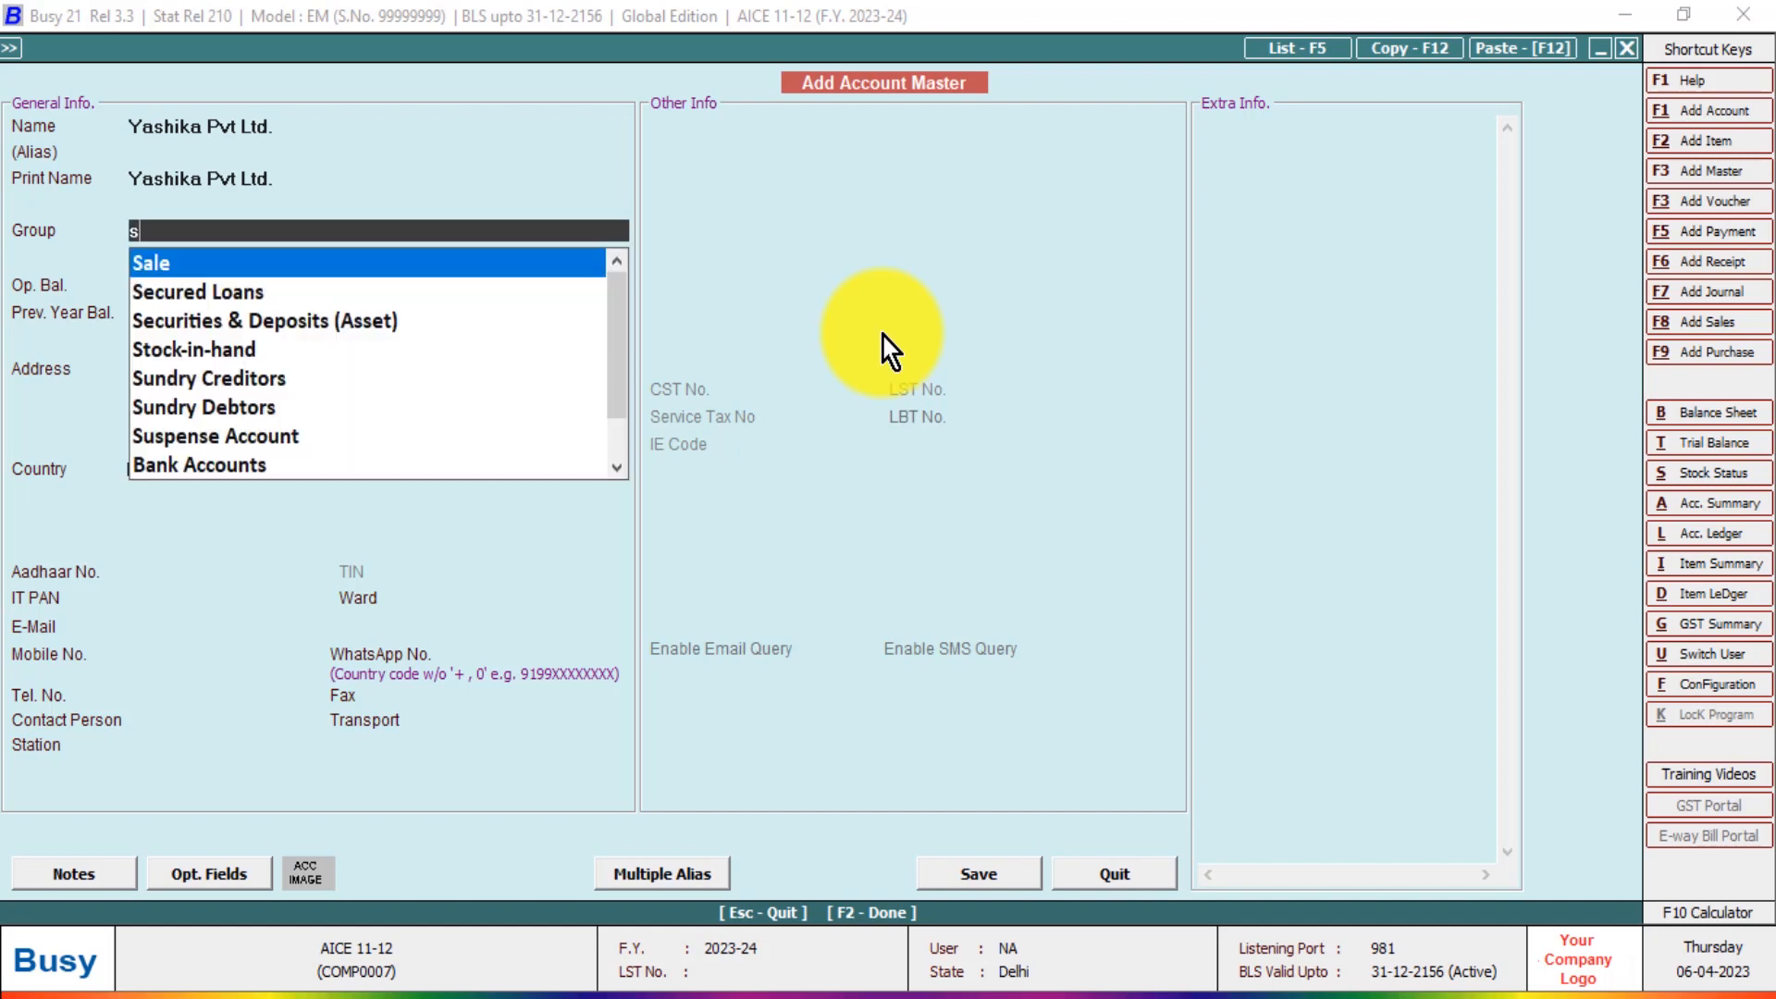
key(Down)
key(Down)
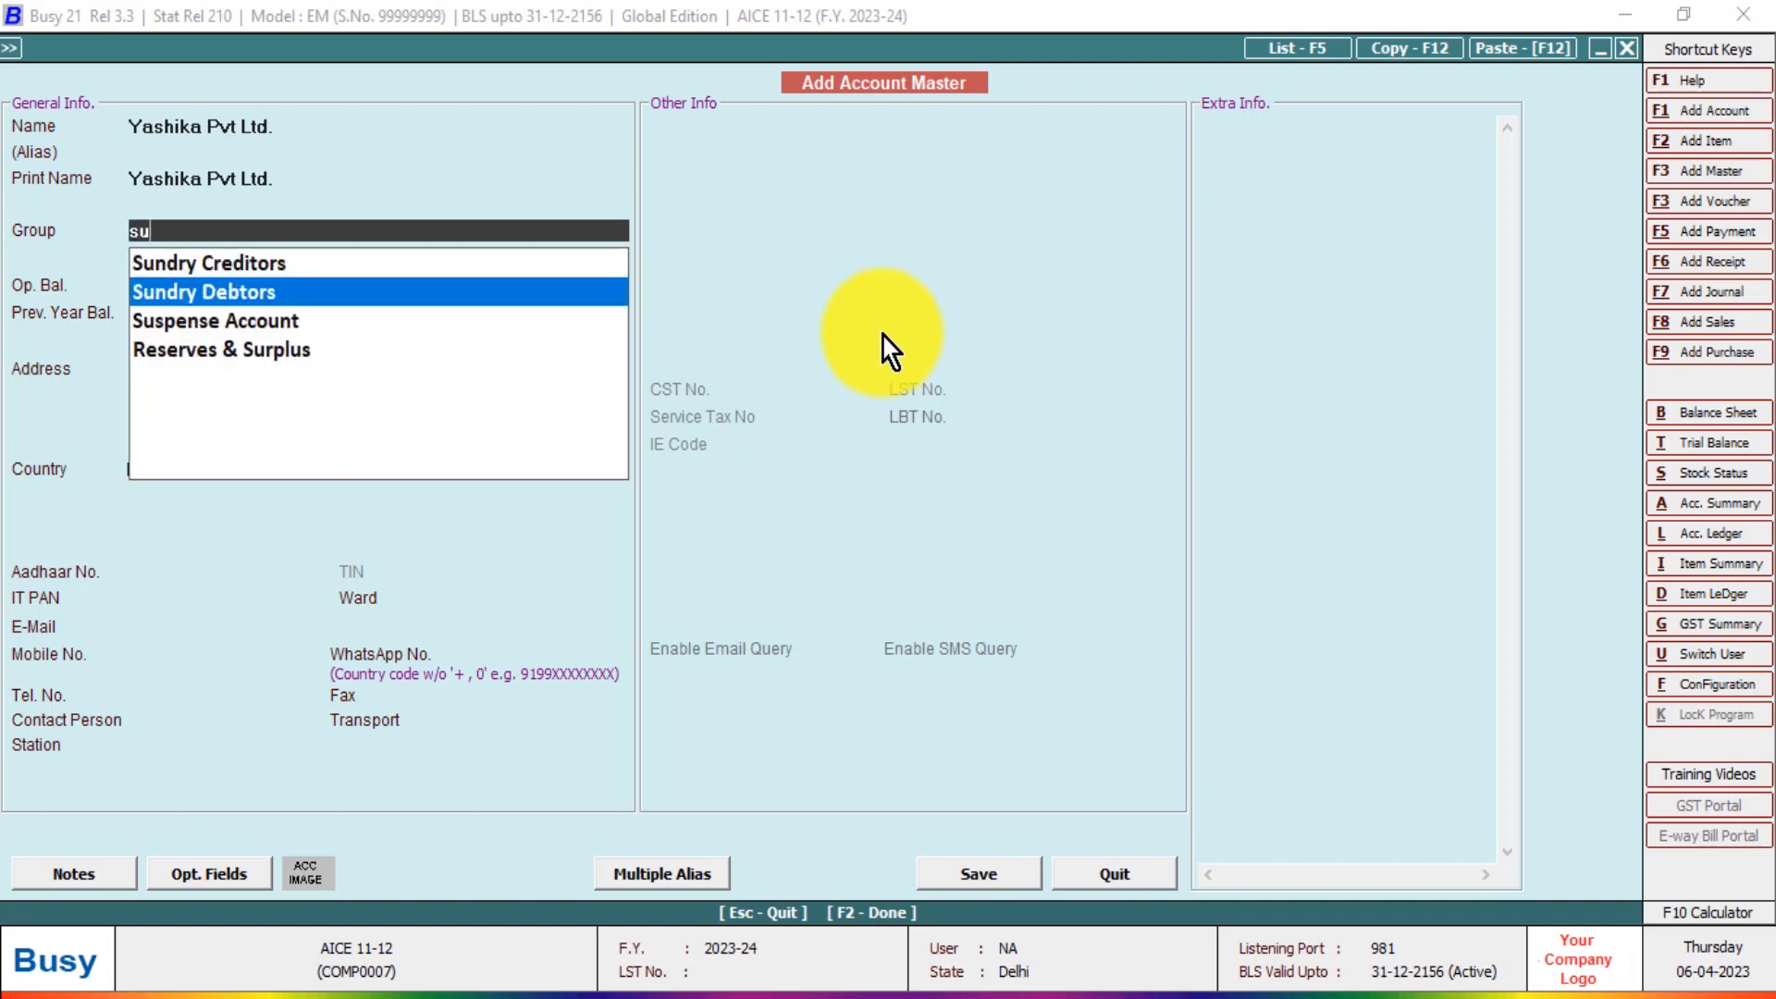
key(Up)
key(Return)
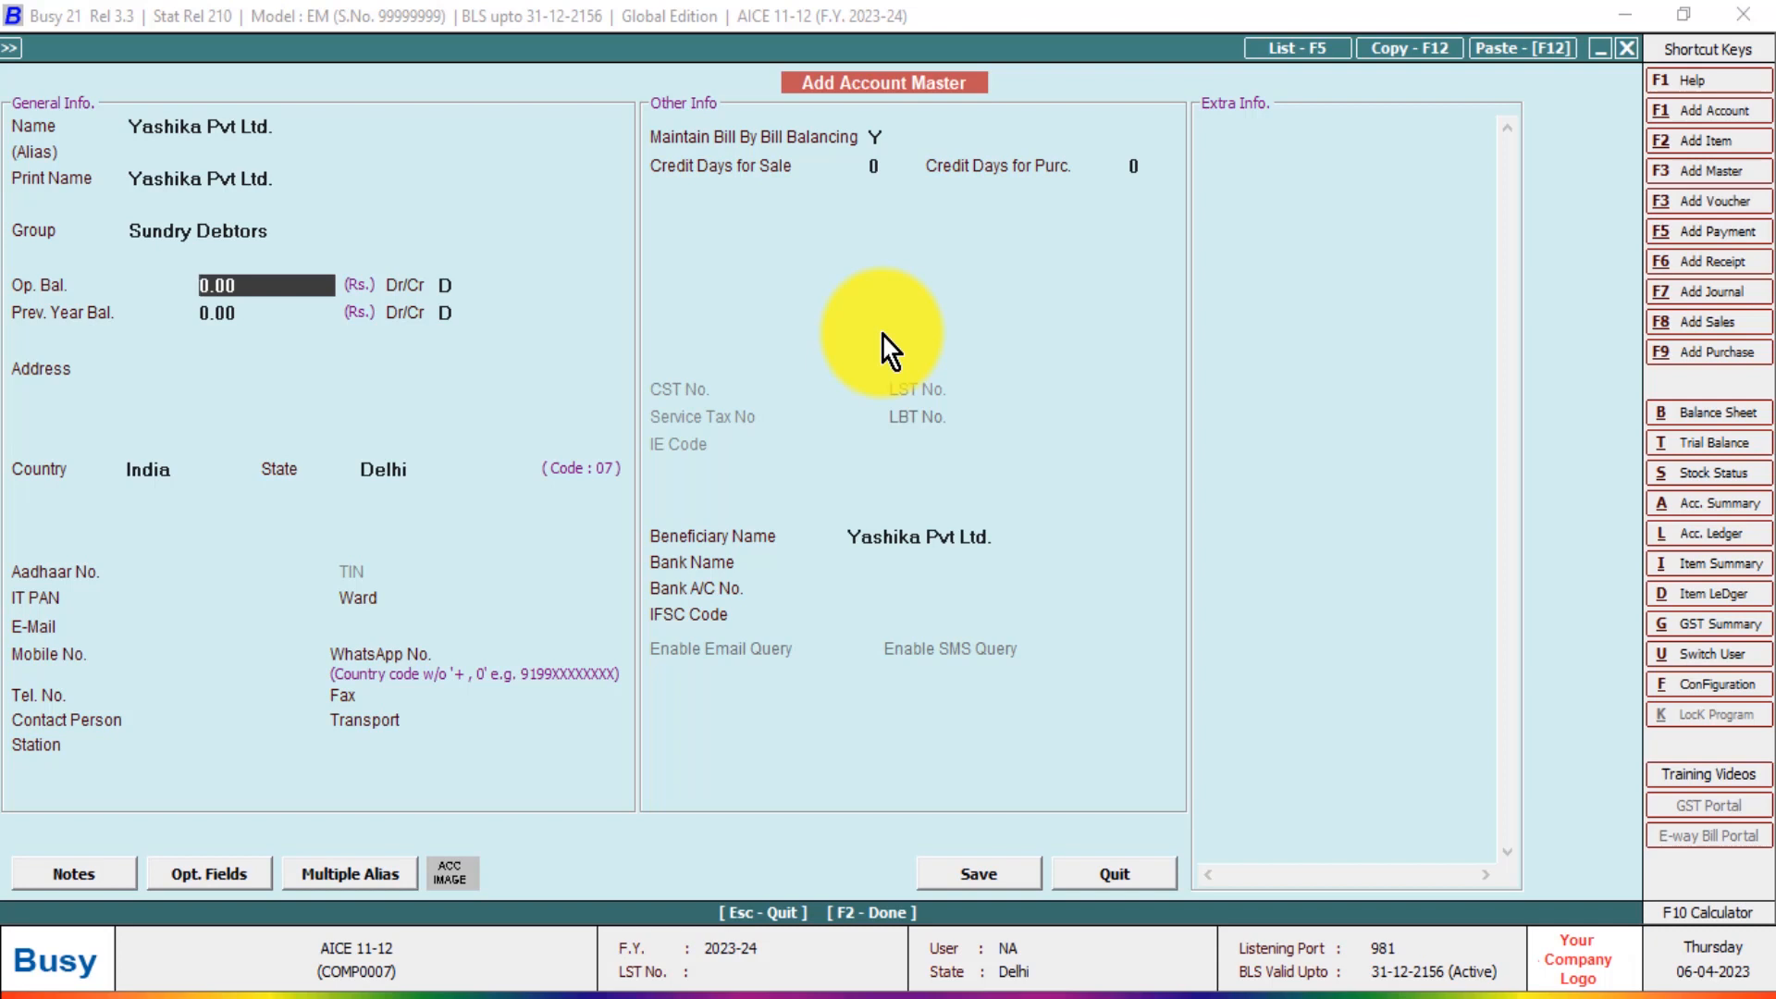
Set the new account's group to Sundry Creditors.
key(Up)
text(s)
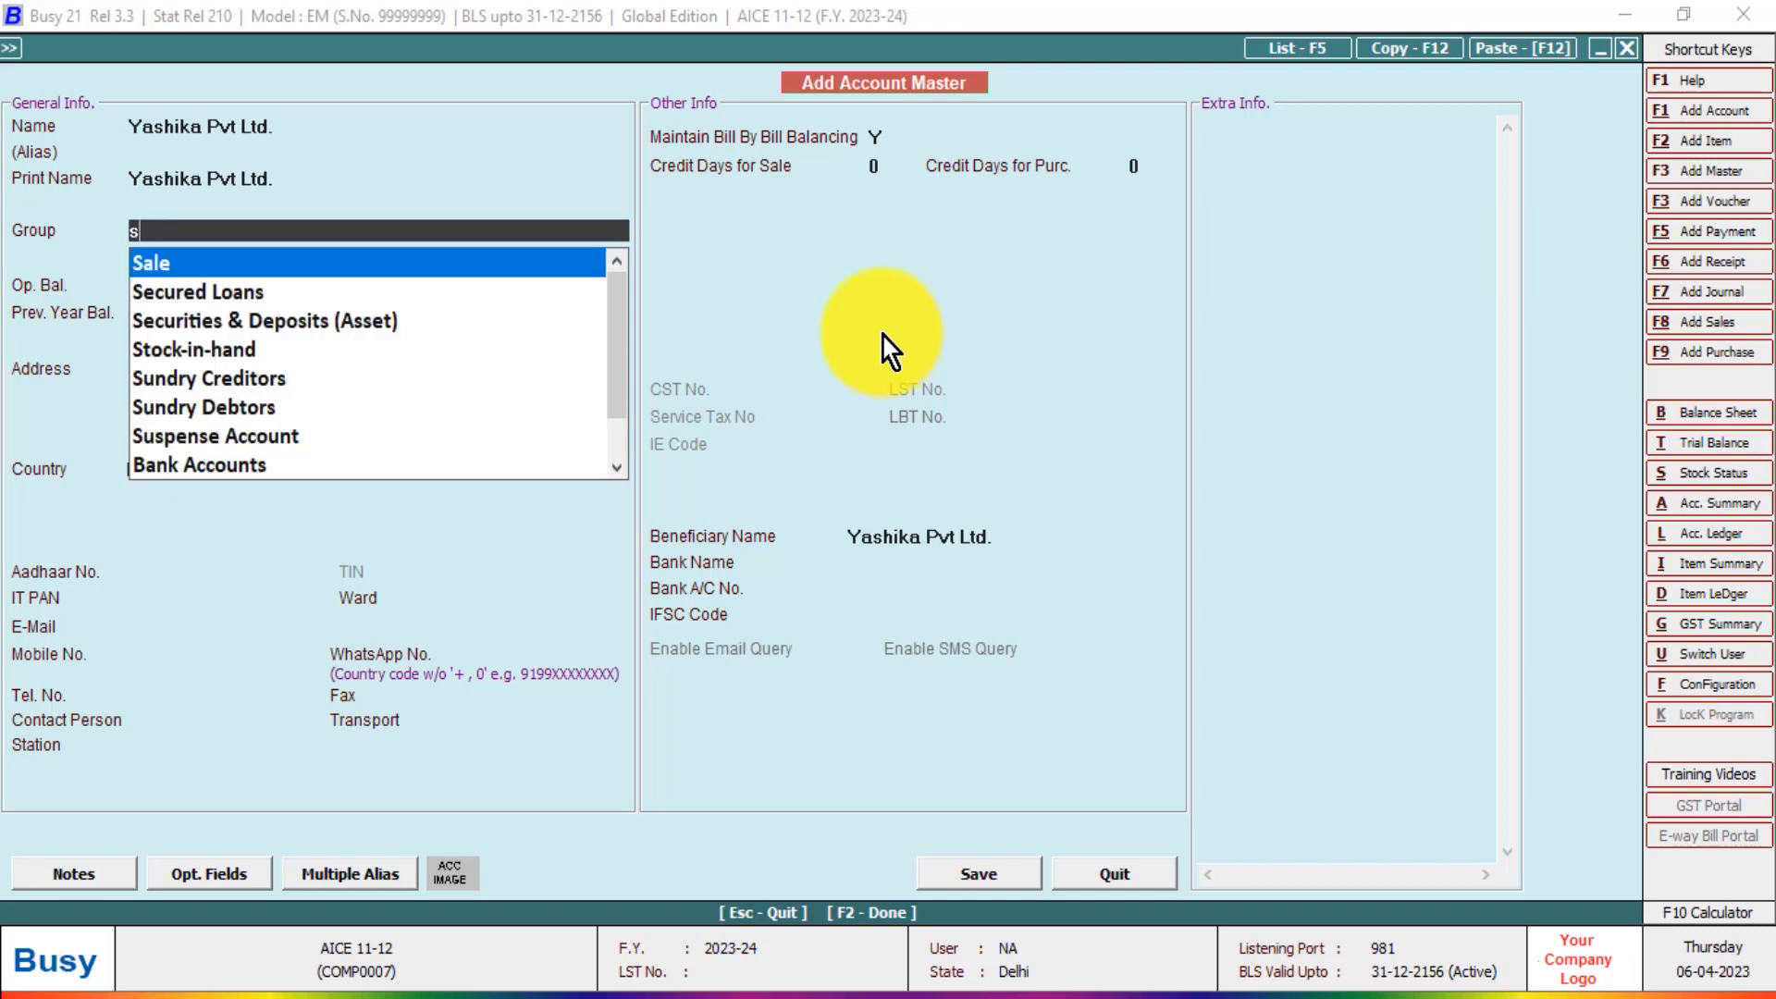
key(Down)
key(Down)
key(Down)
key(Down)
key(Return)
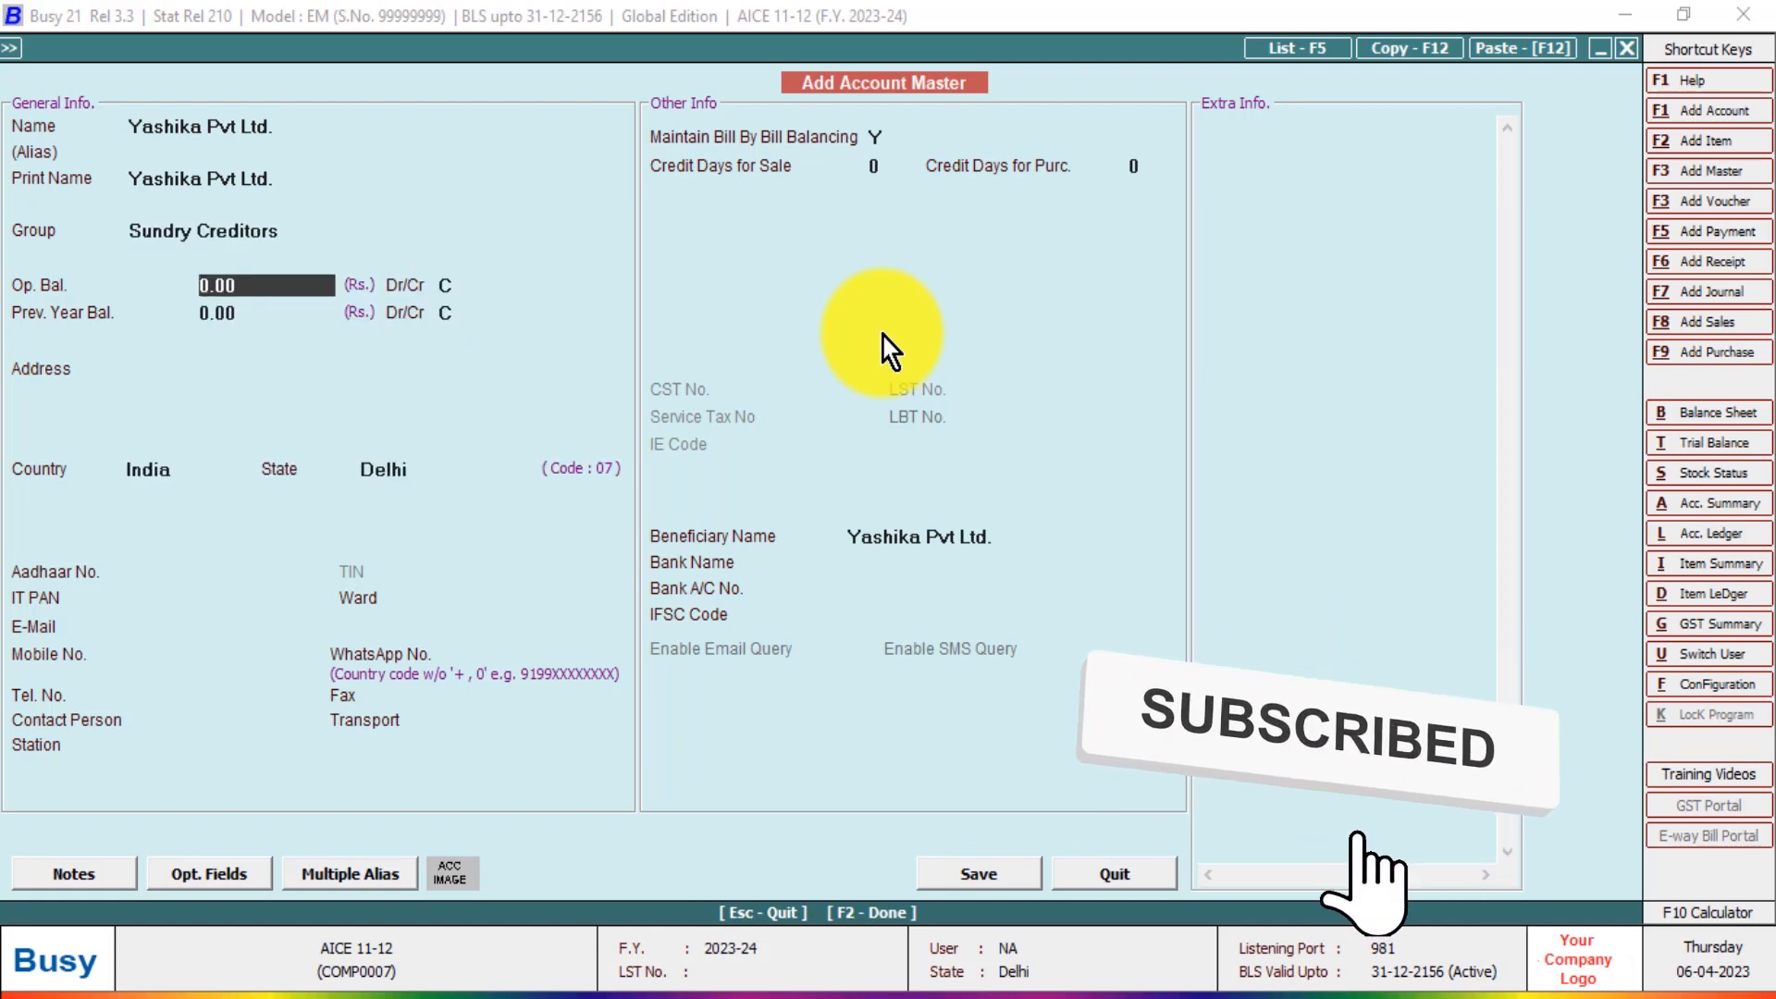
Enter the account's address, keep the remaining details at their defaults, and save the account as the voucher's party.
key(Return)
key(Return)
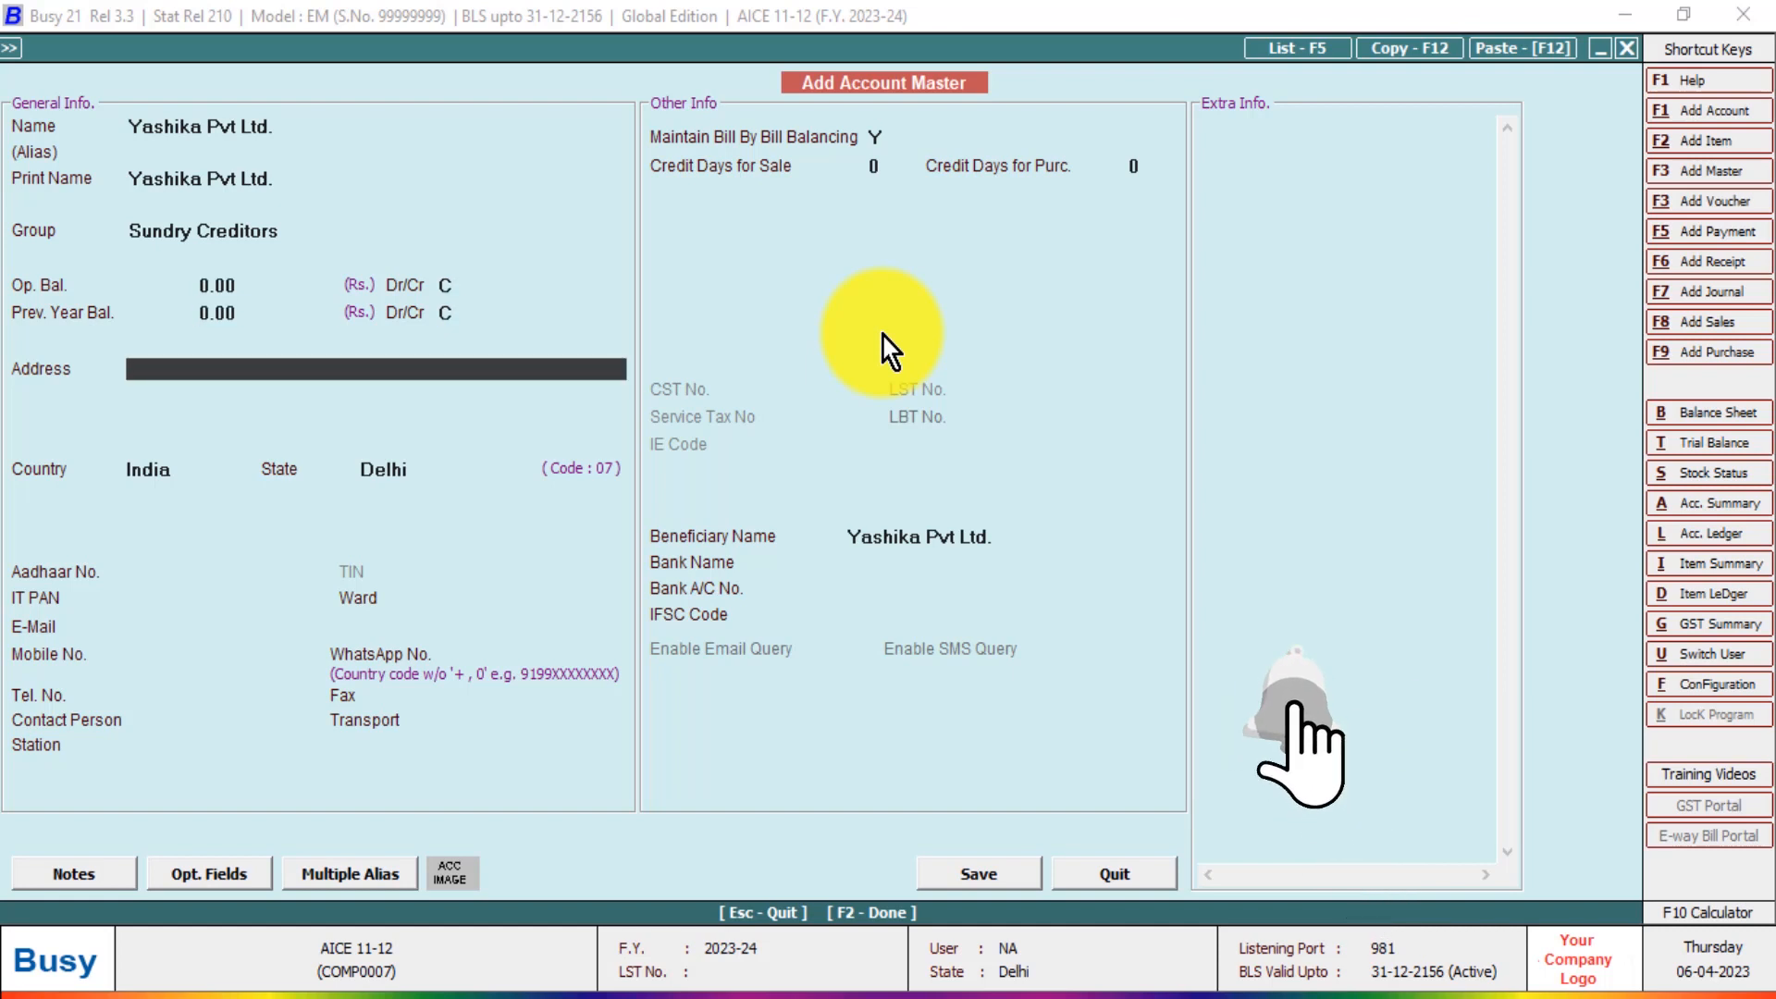
text(Rajapuri, Uttam Nagar)
key(Return)
key(Return)
key(Return)
key(Return)
key(Return)
key(Return)
key(Return)
key(Return)
key(Return)
key(Return)
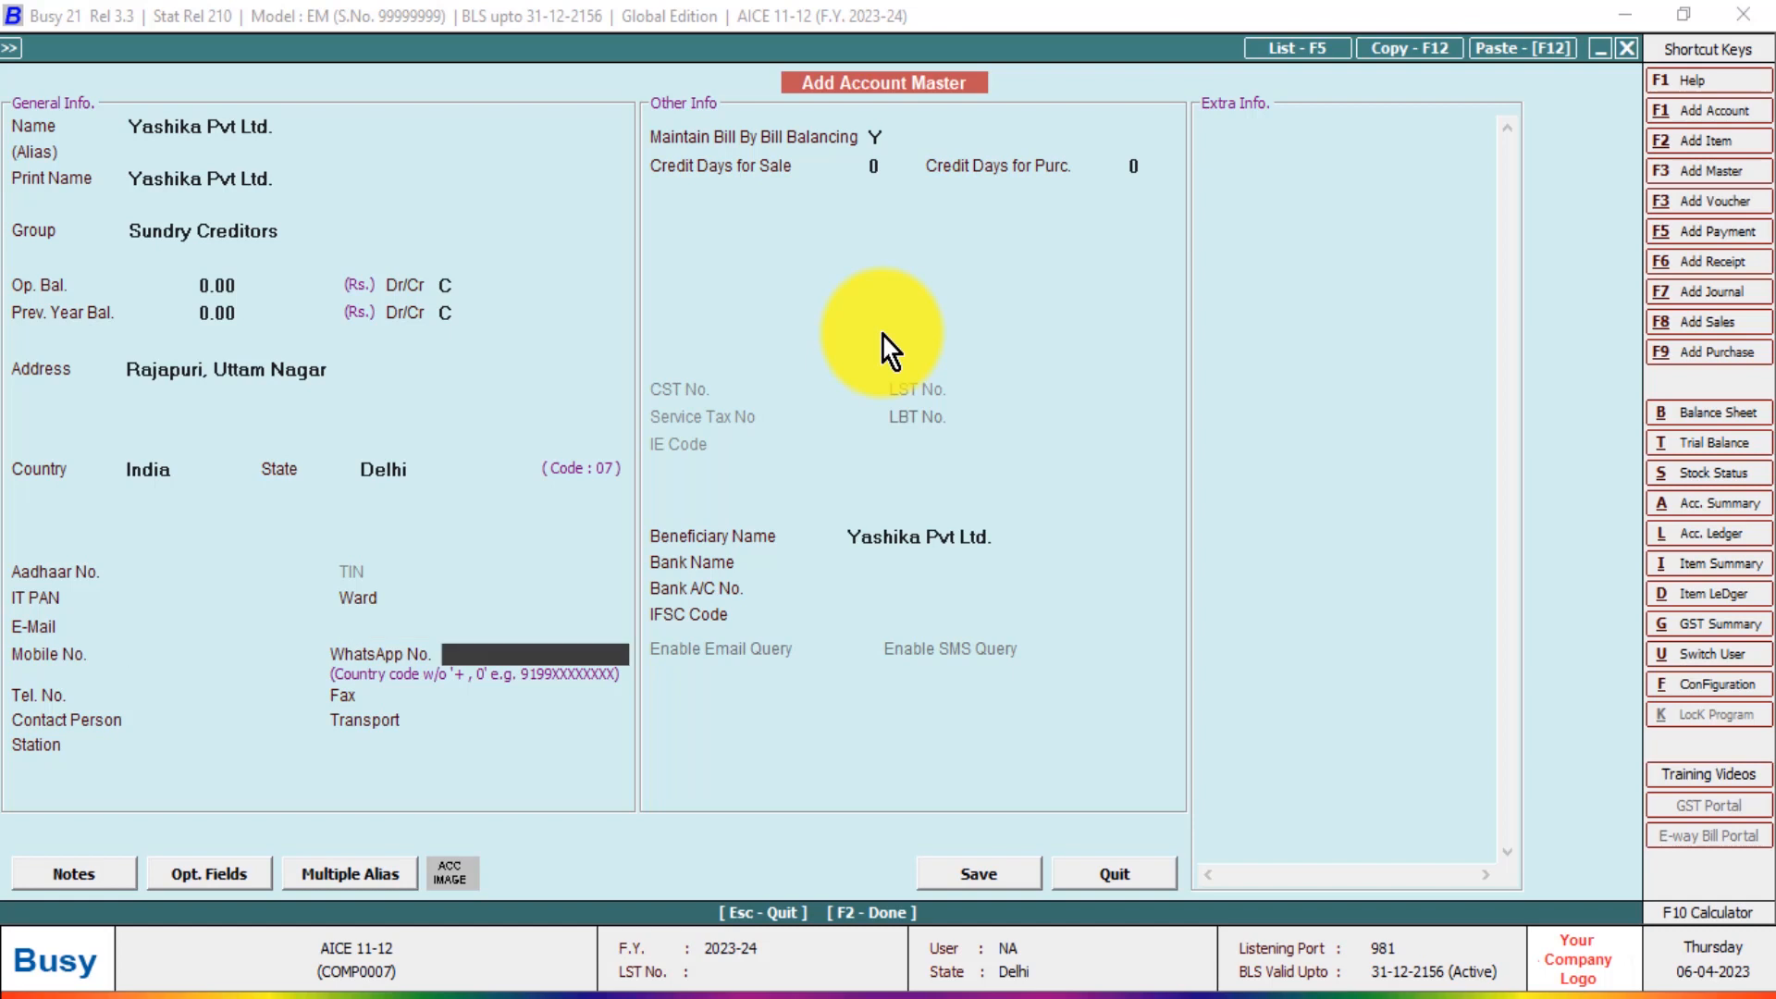
key(Return)
key(Return)
key(Return)
key(Return)
key(Return)
key(Return)
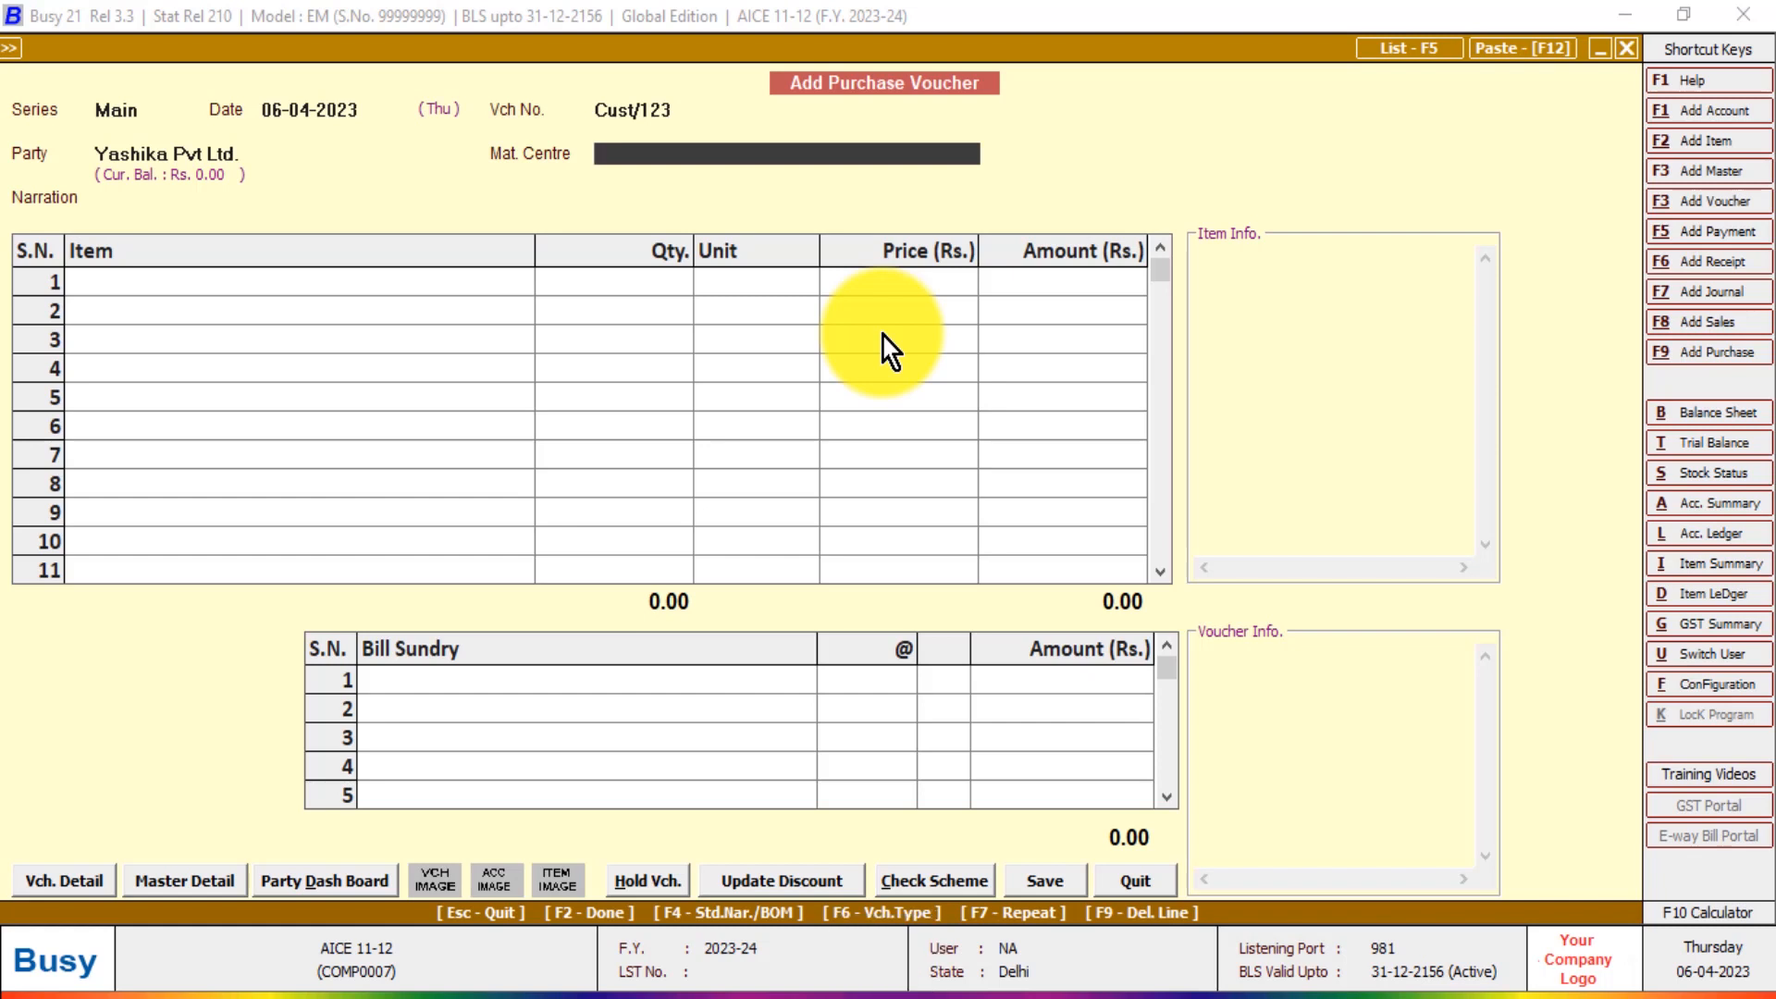
Set the material centre to Main Store and enter the narration "Good purchase from yashika".
key(Return)
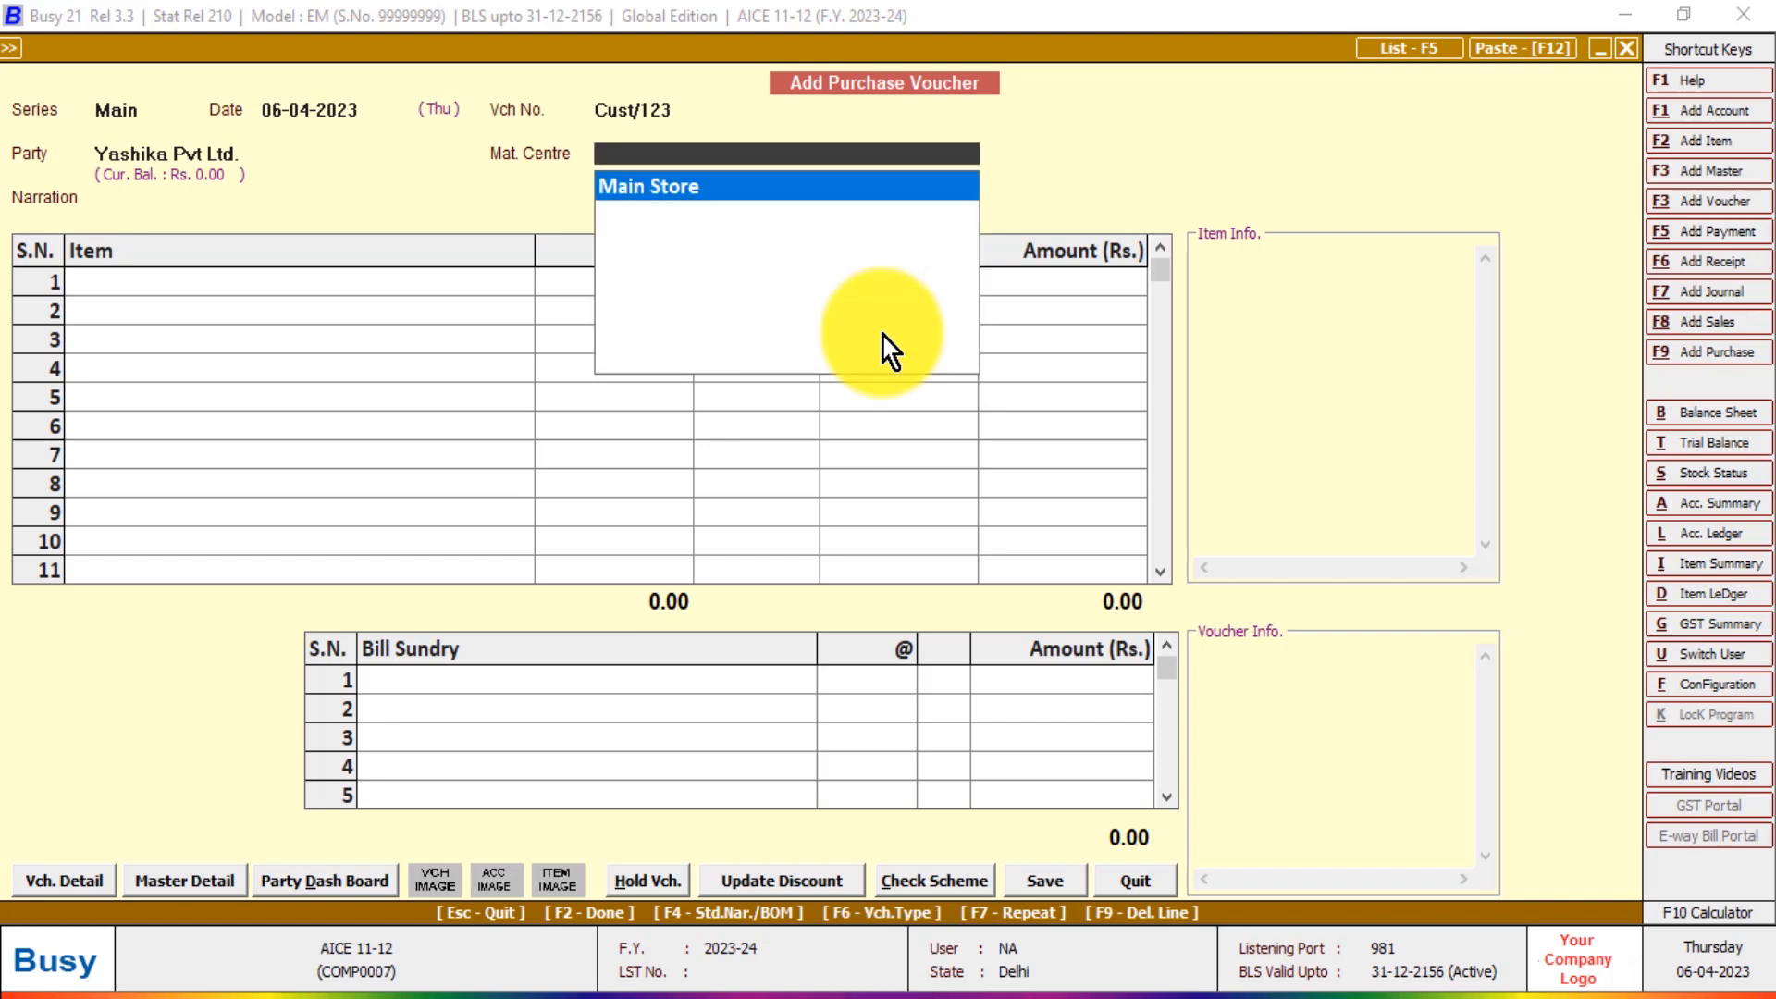
key(Return)
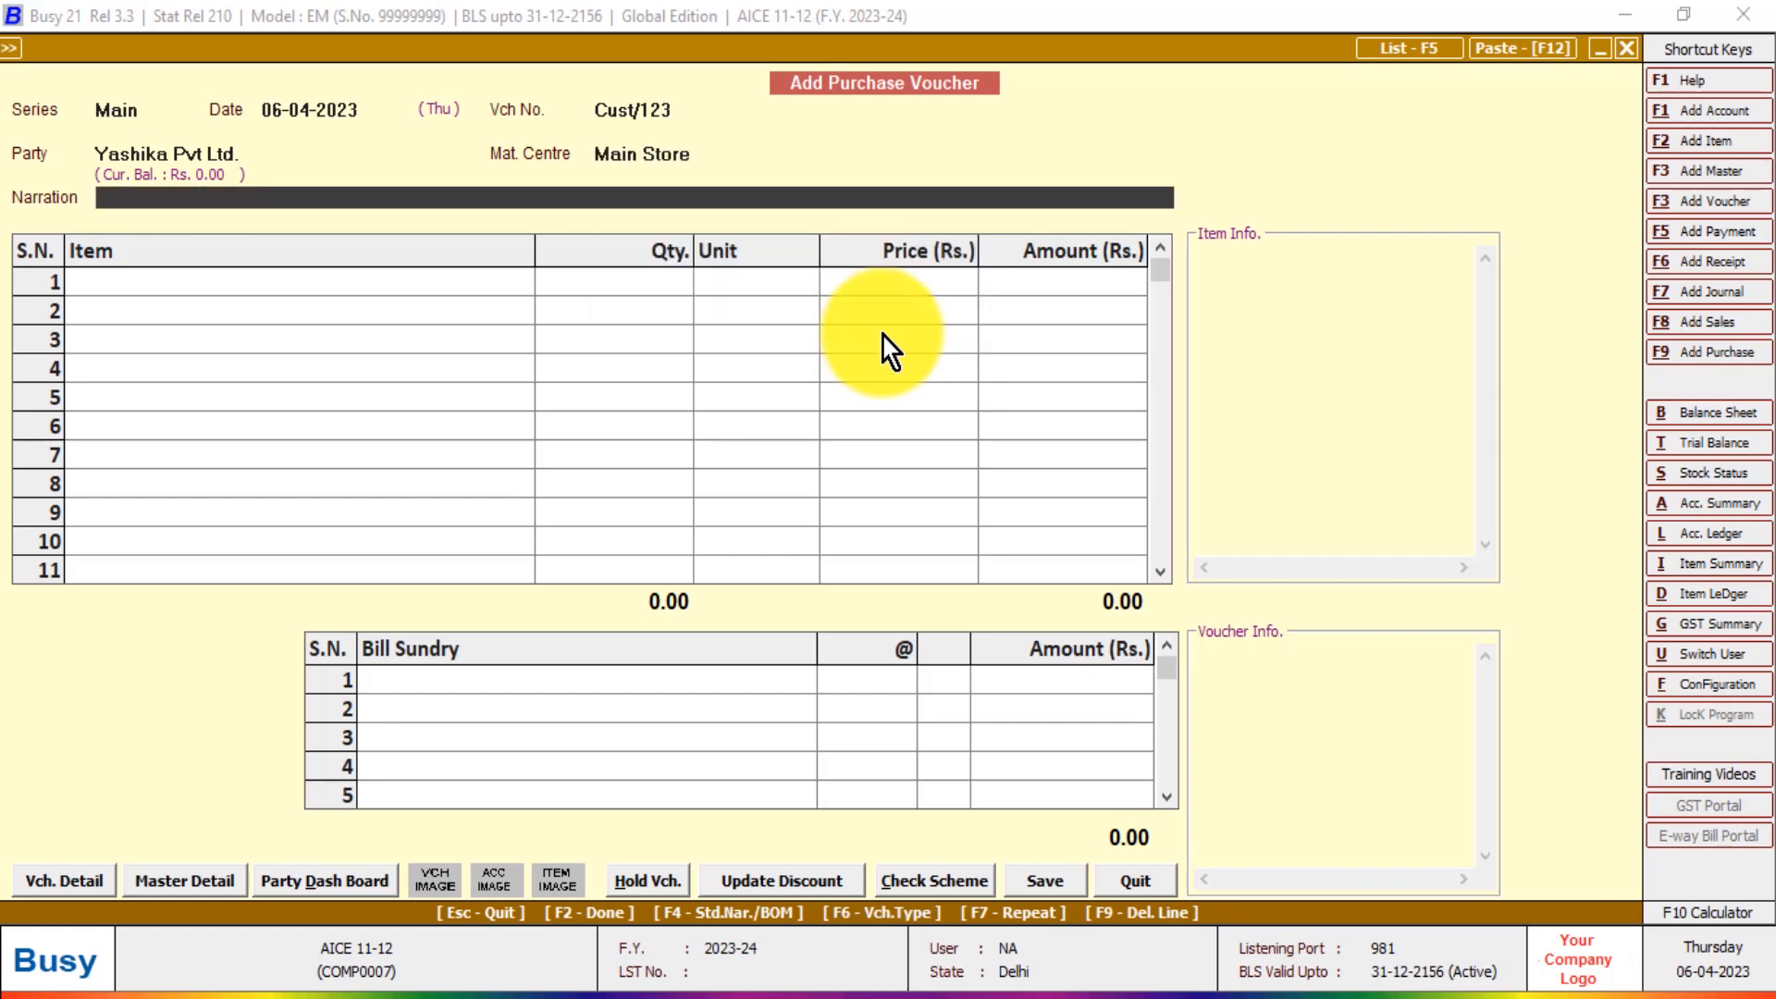
text(Good purchase from yashika)
key(Return)
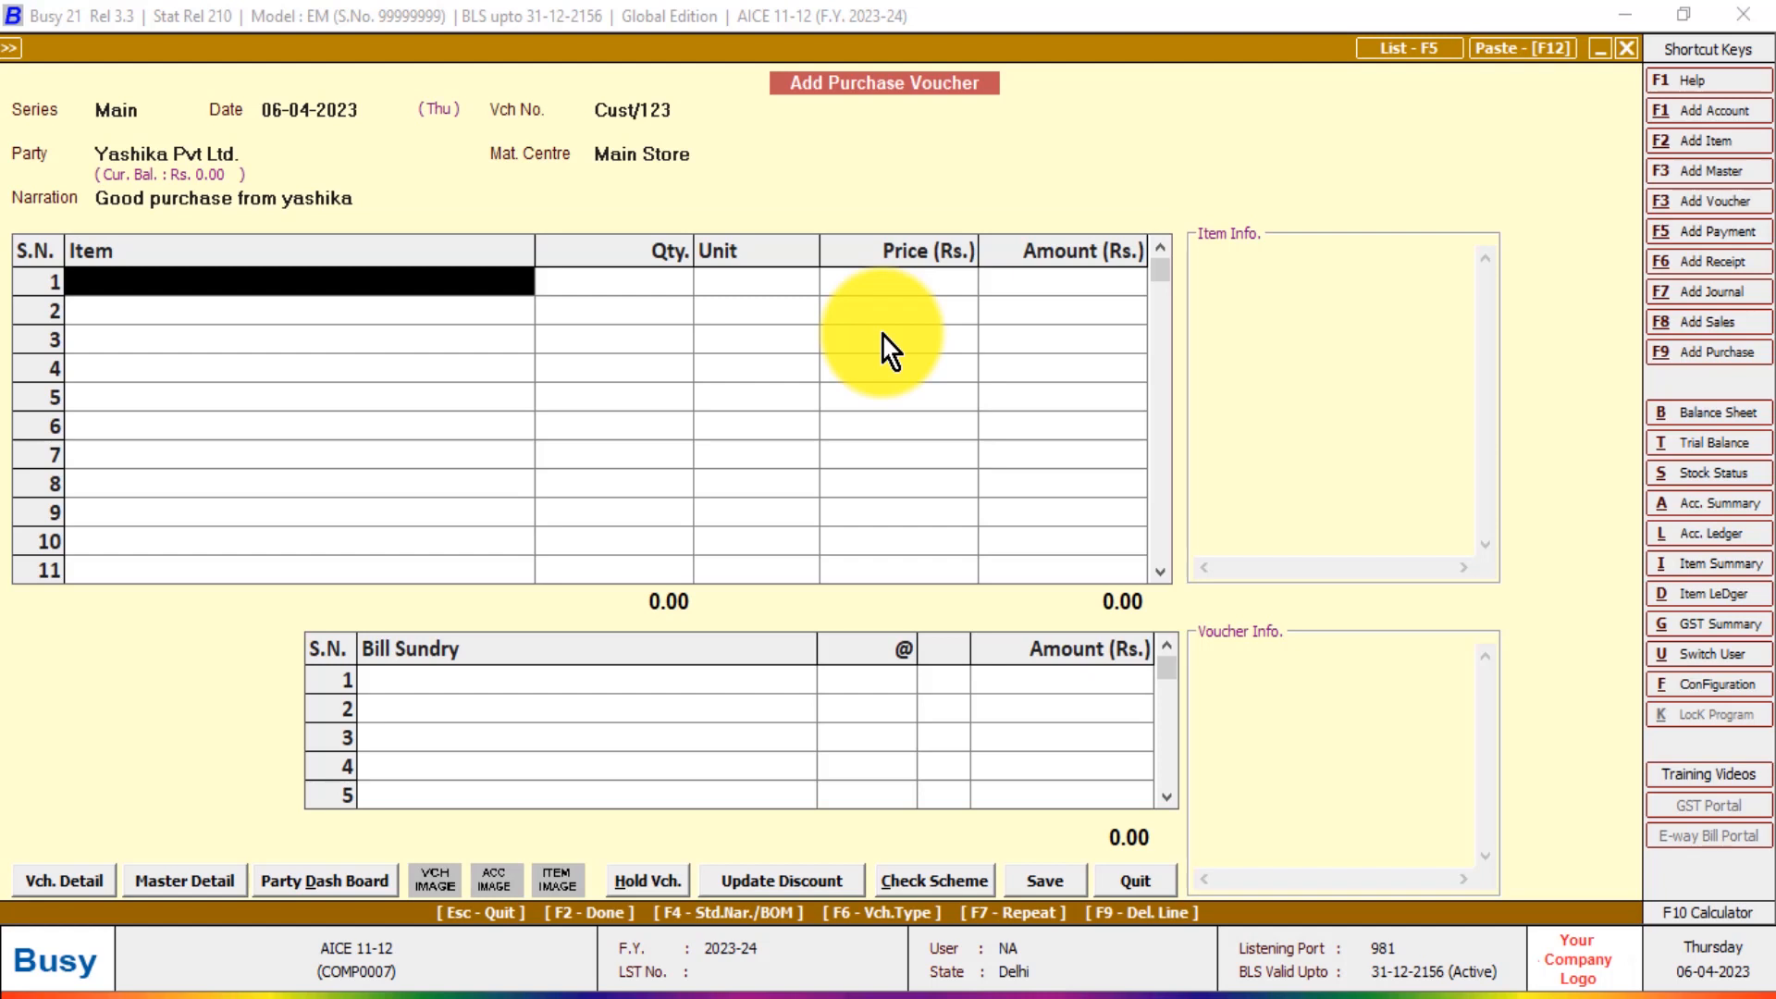
Add Samsung M21' Monitor as the first item with quantity 5, unit Pcs. and price 5500.
key(space)
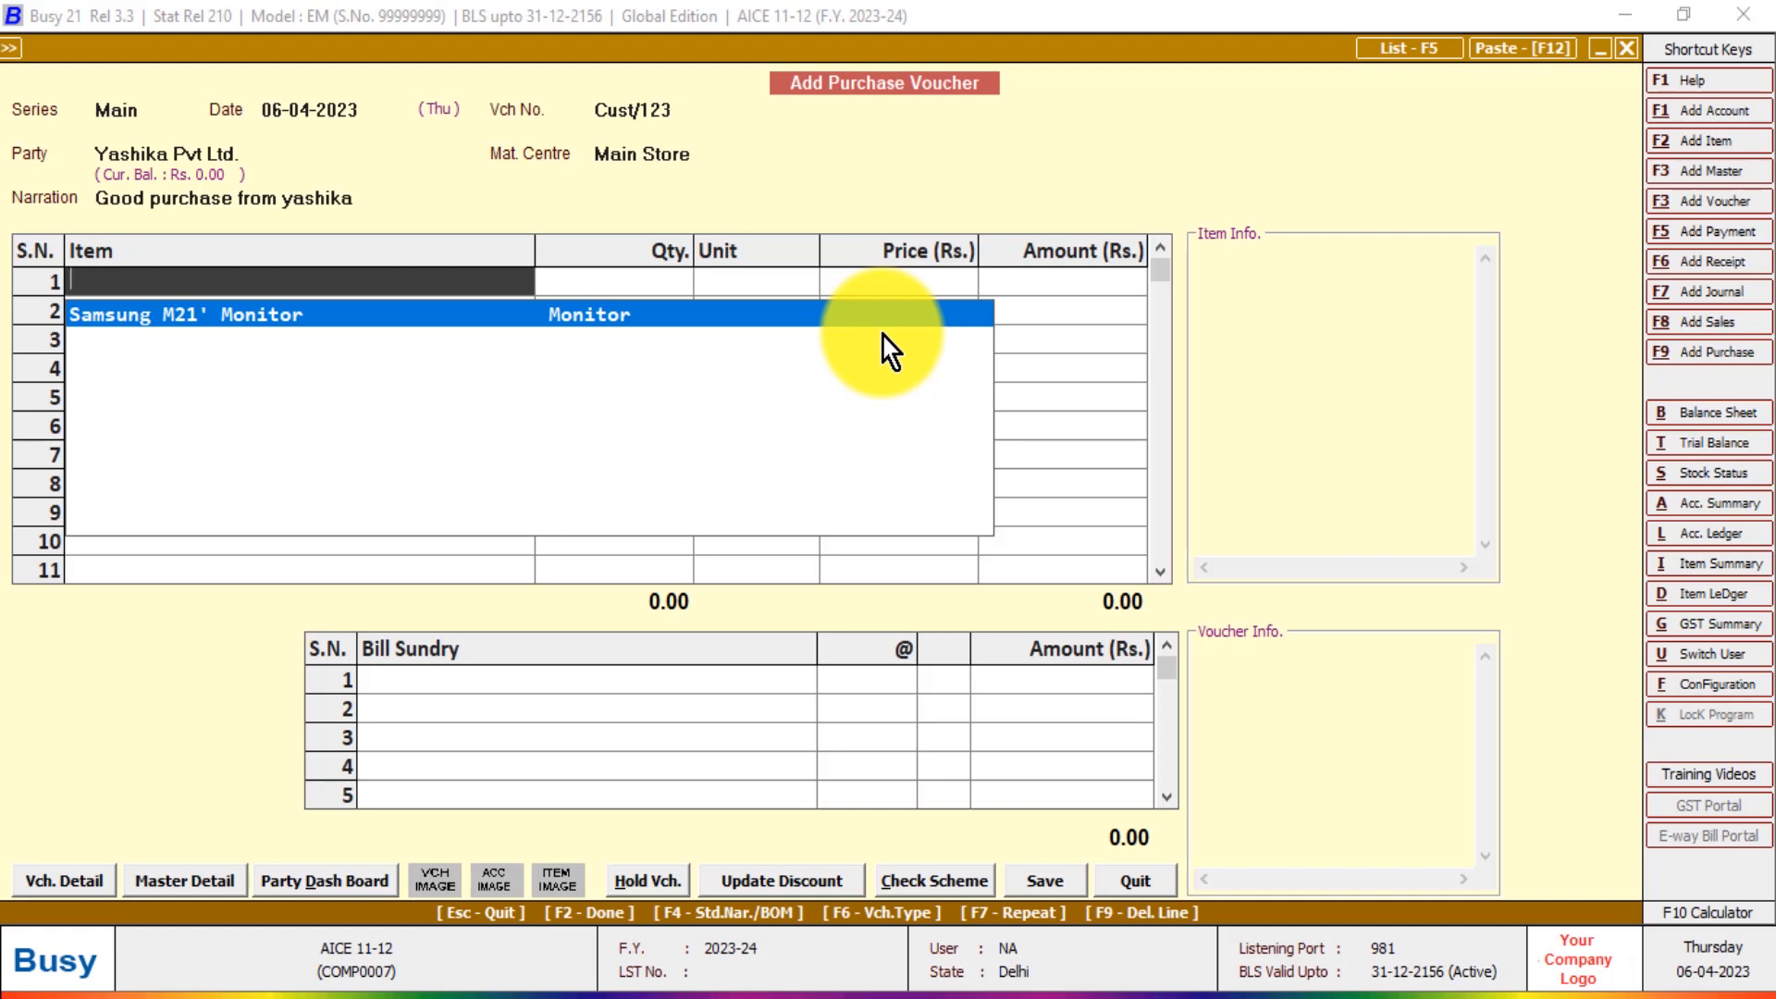
key(Return)
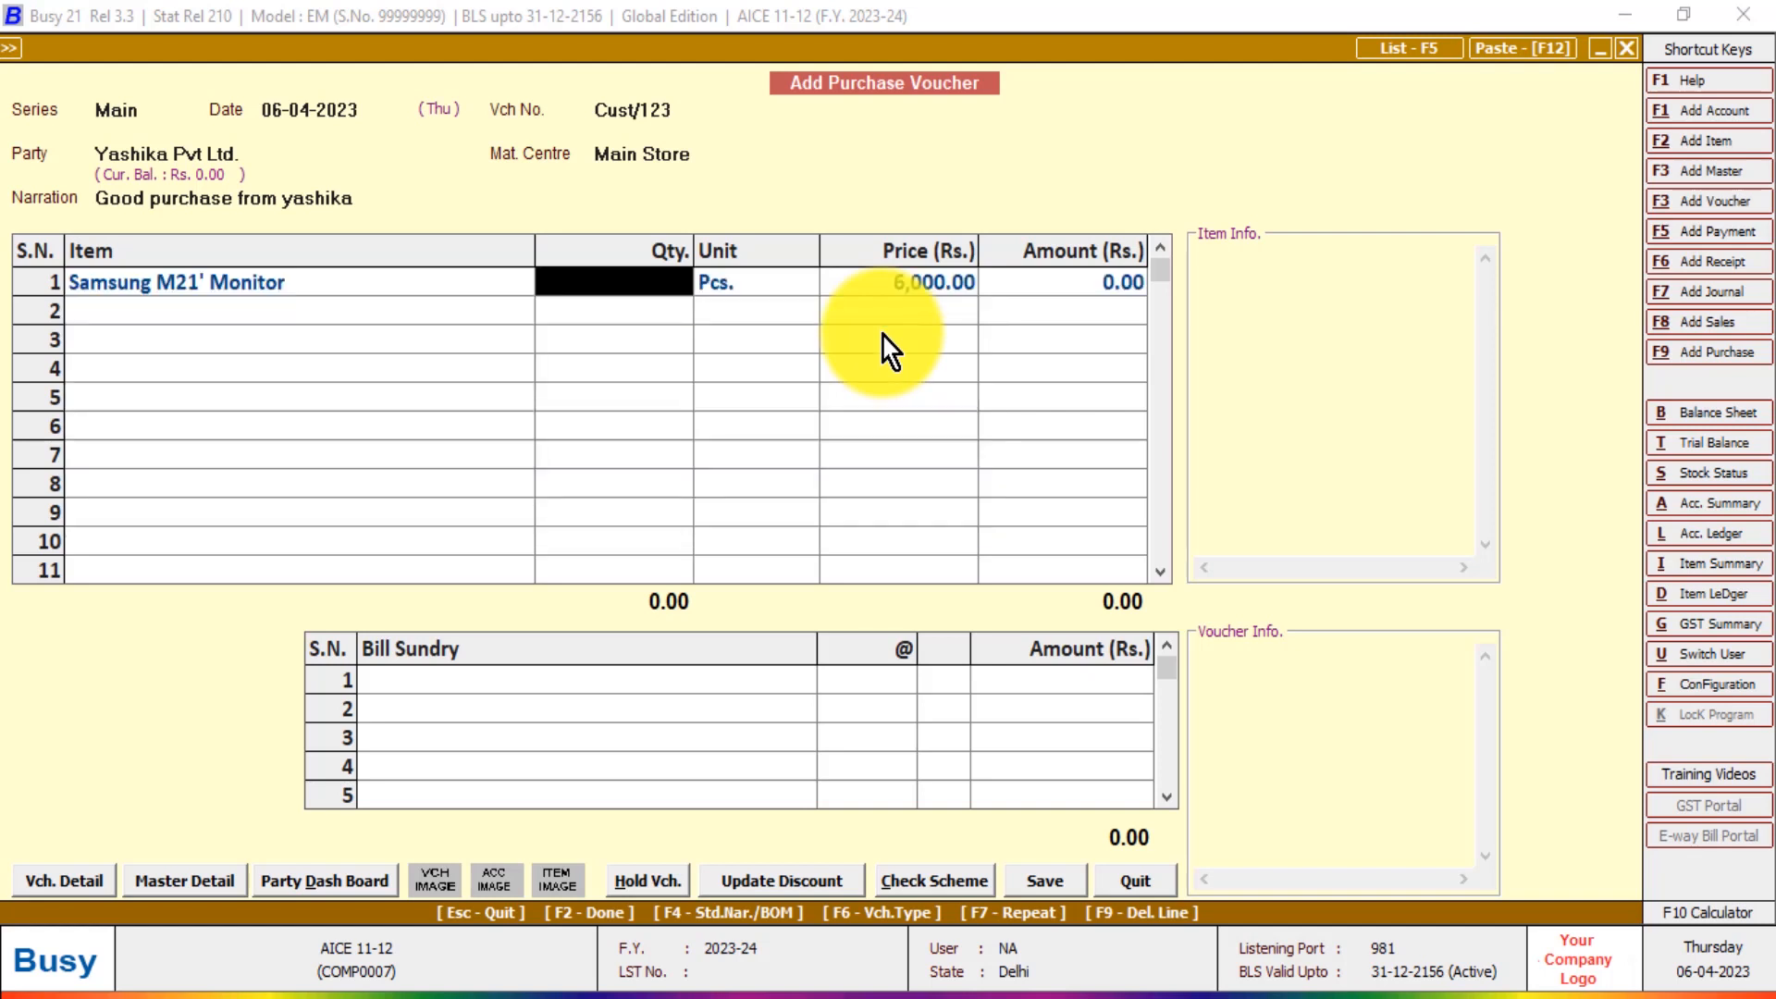
text(2)
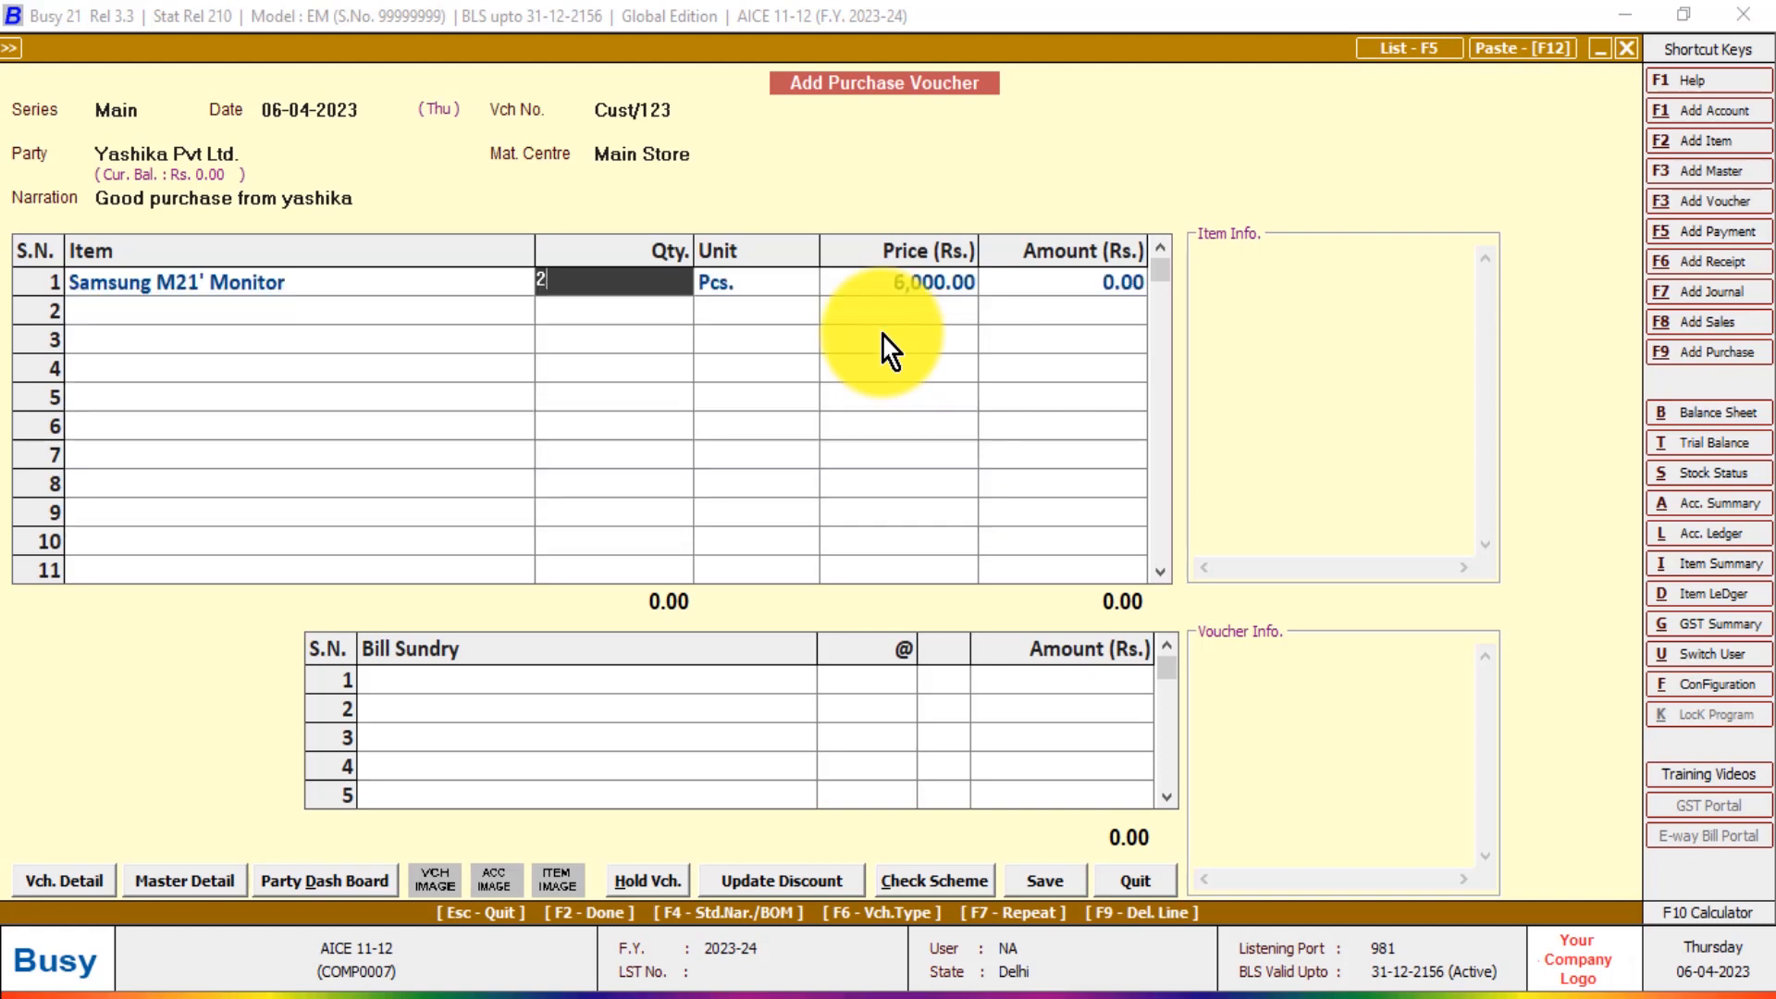
key(BackSpace)
text(5)
key(Return)
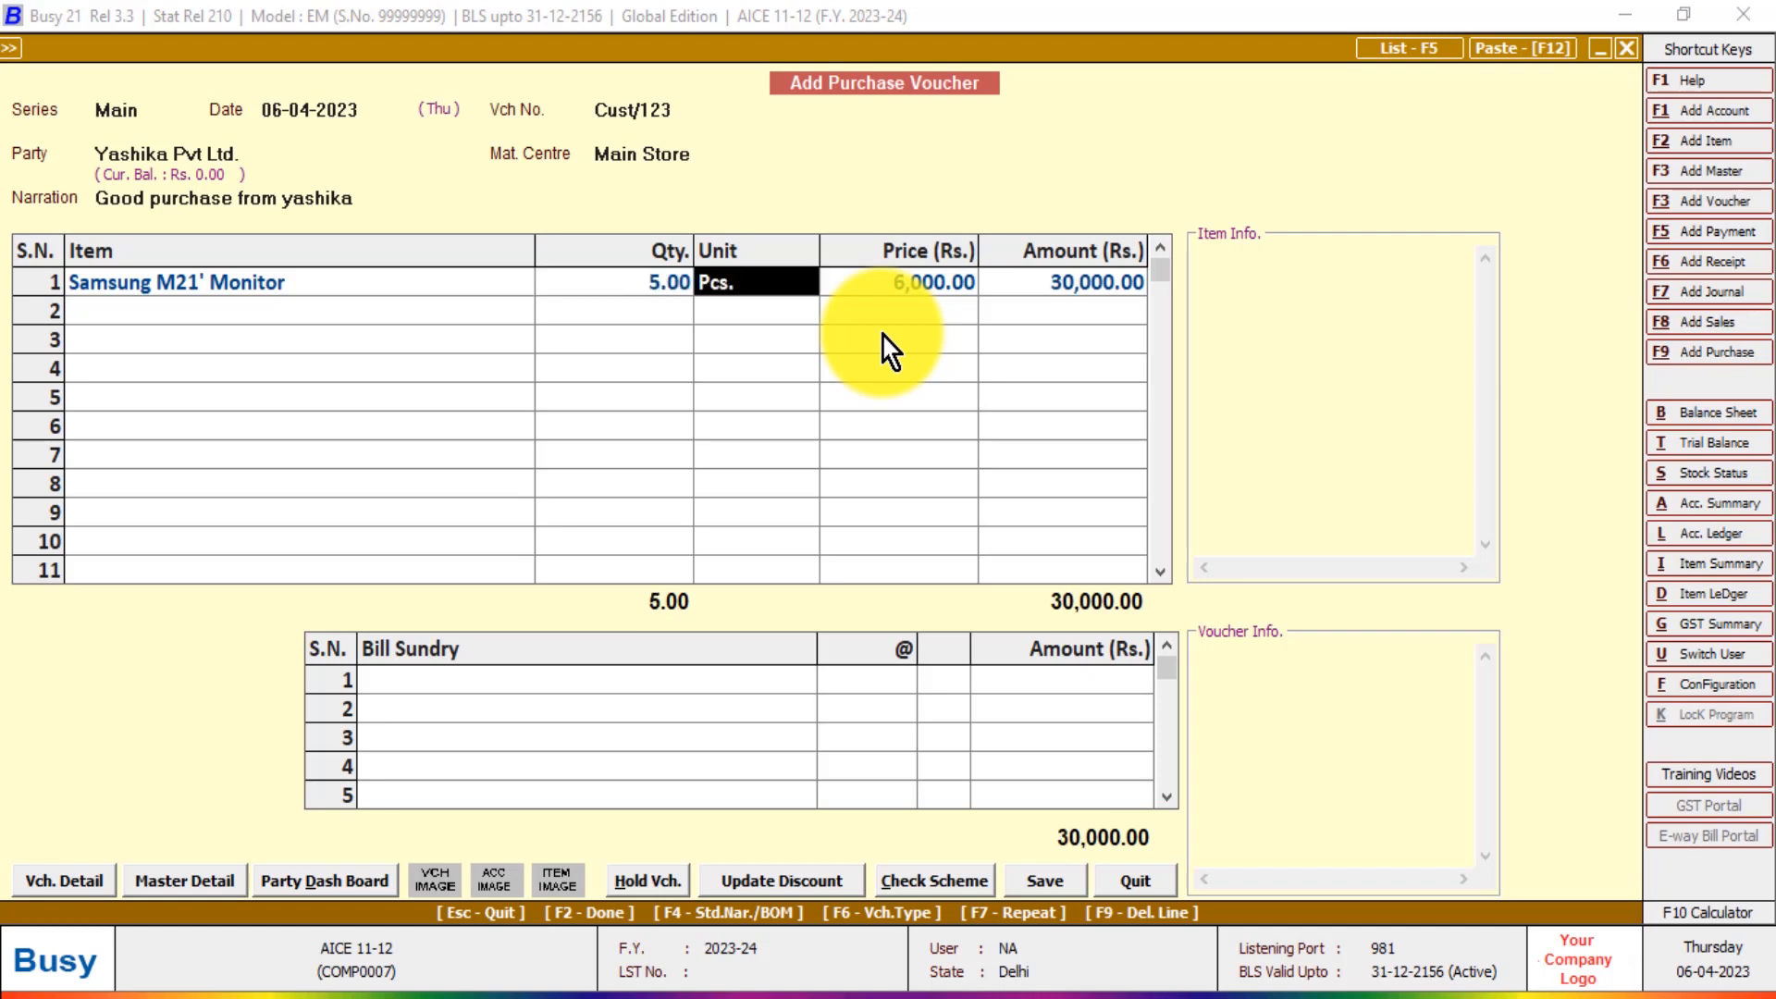
key(Return)
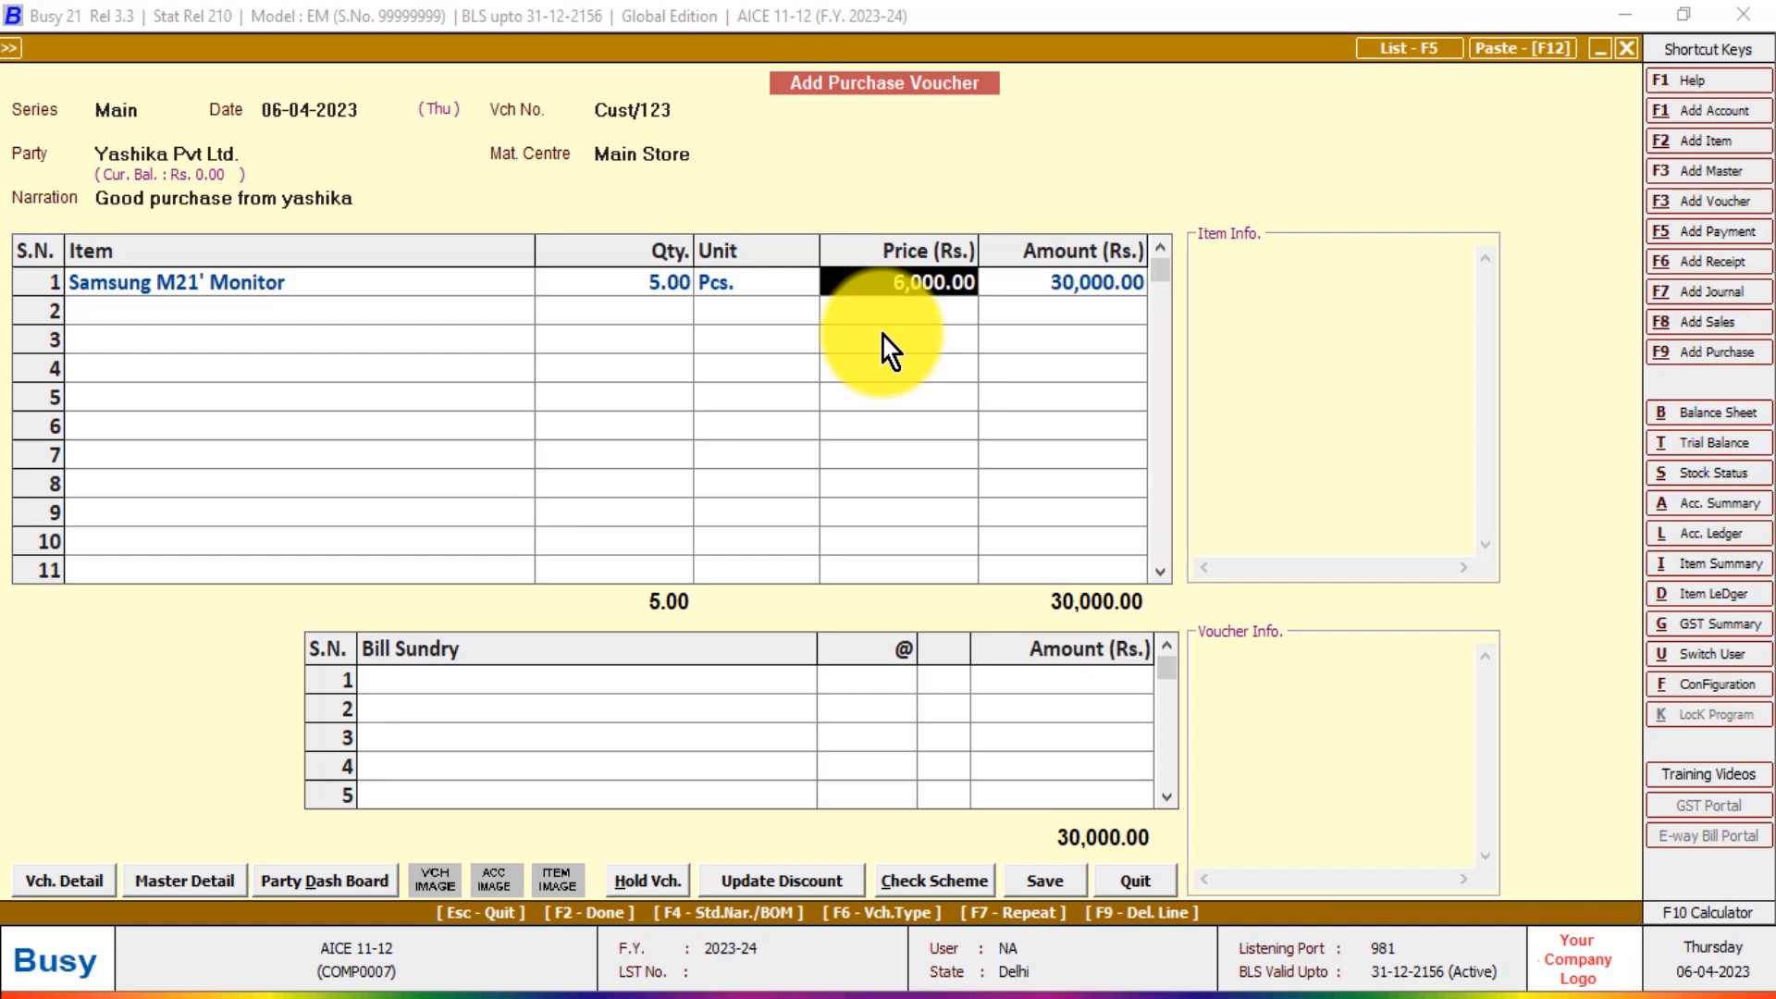
text(5500)
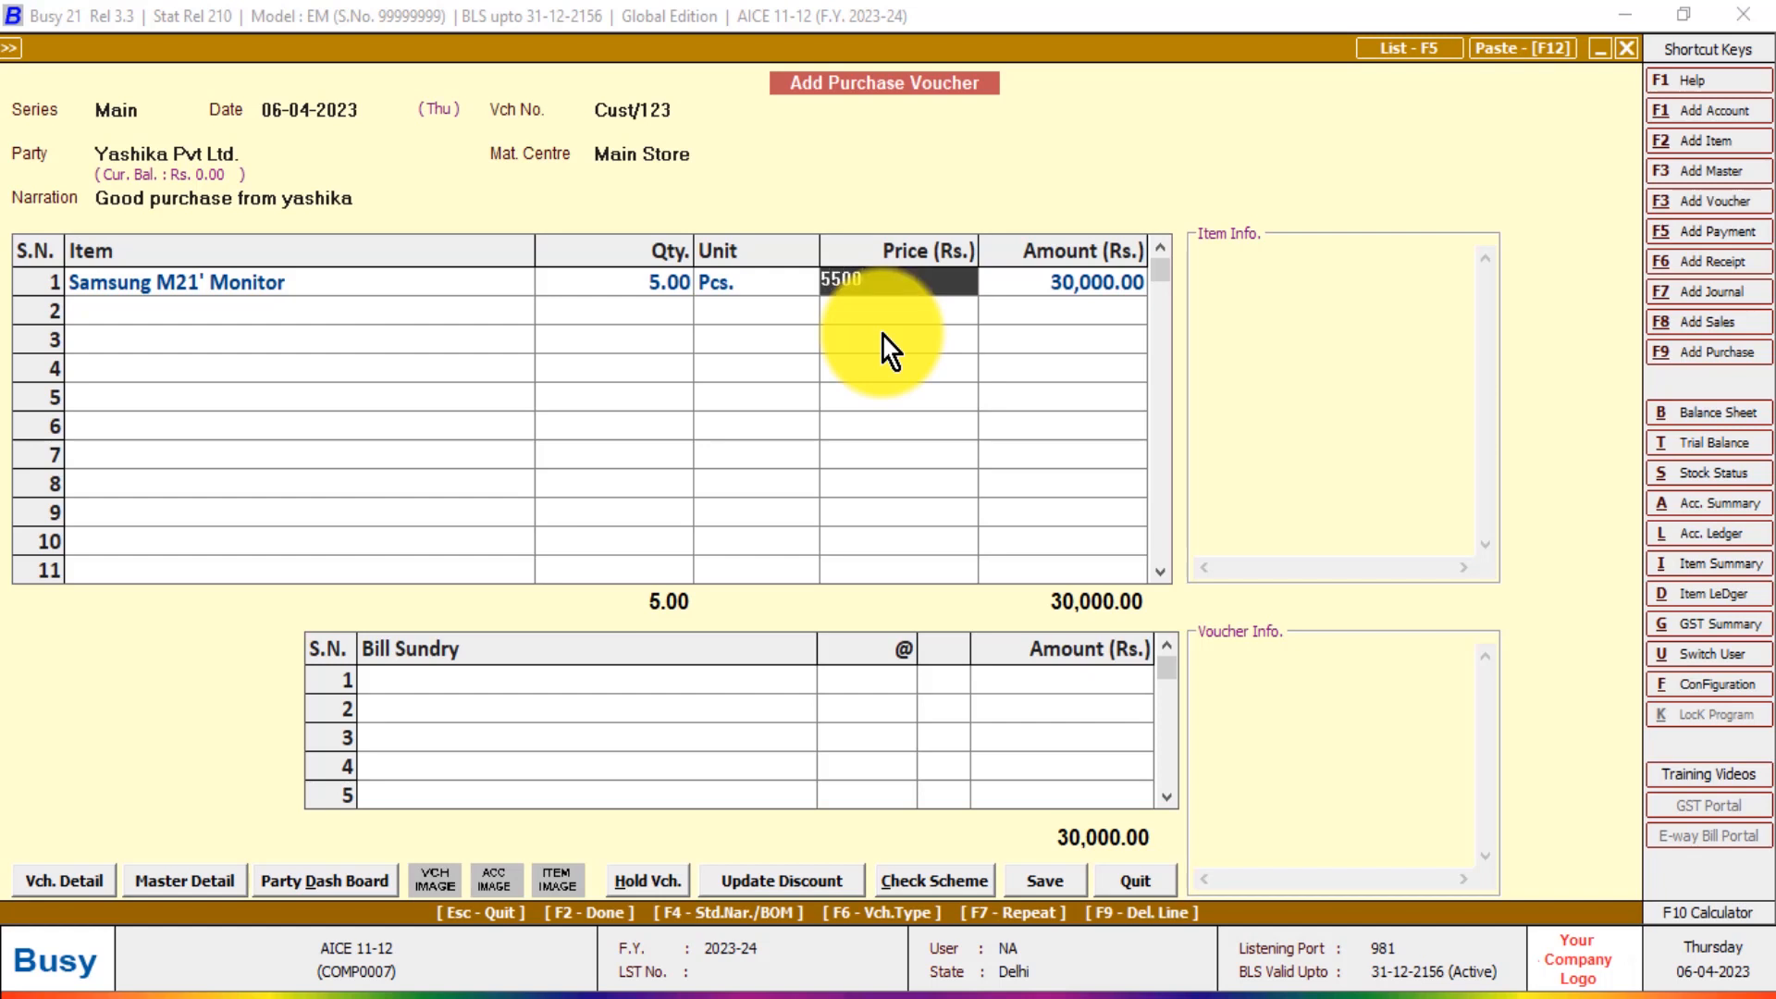
key(Return)
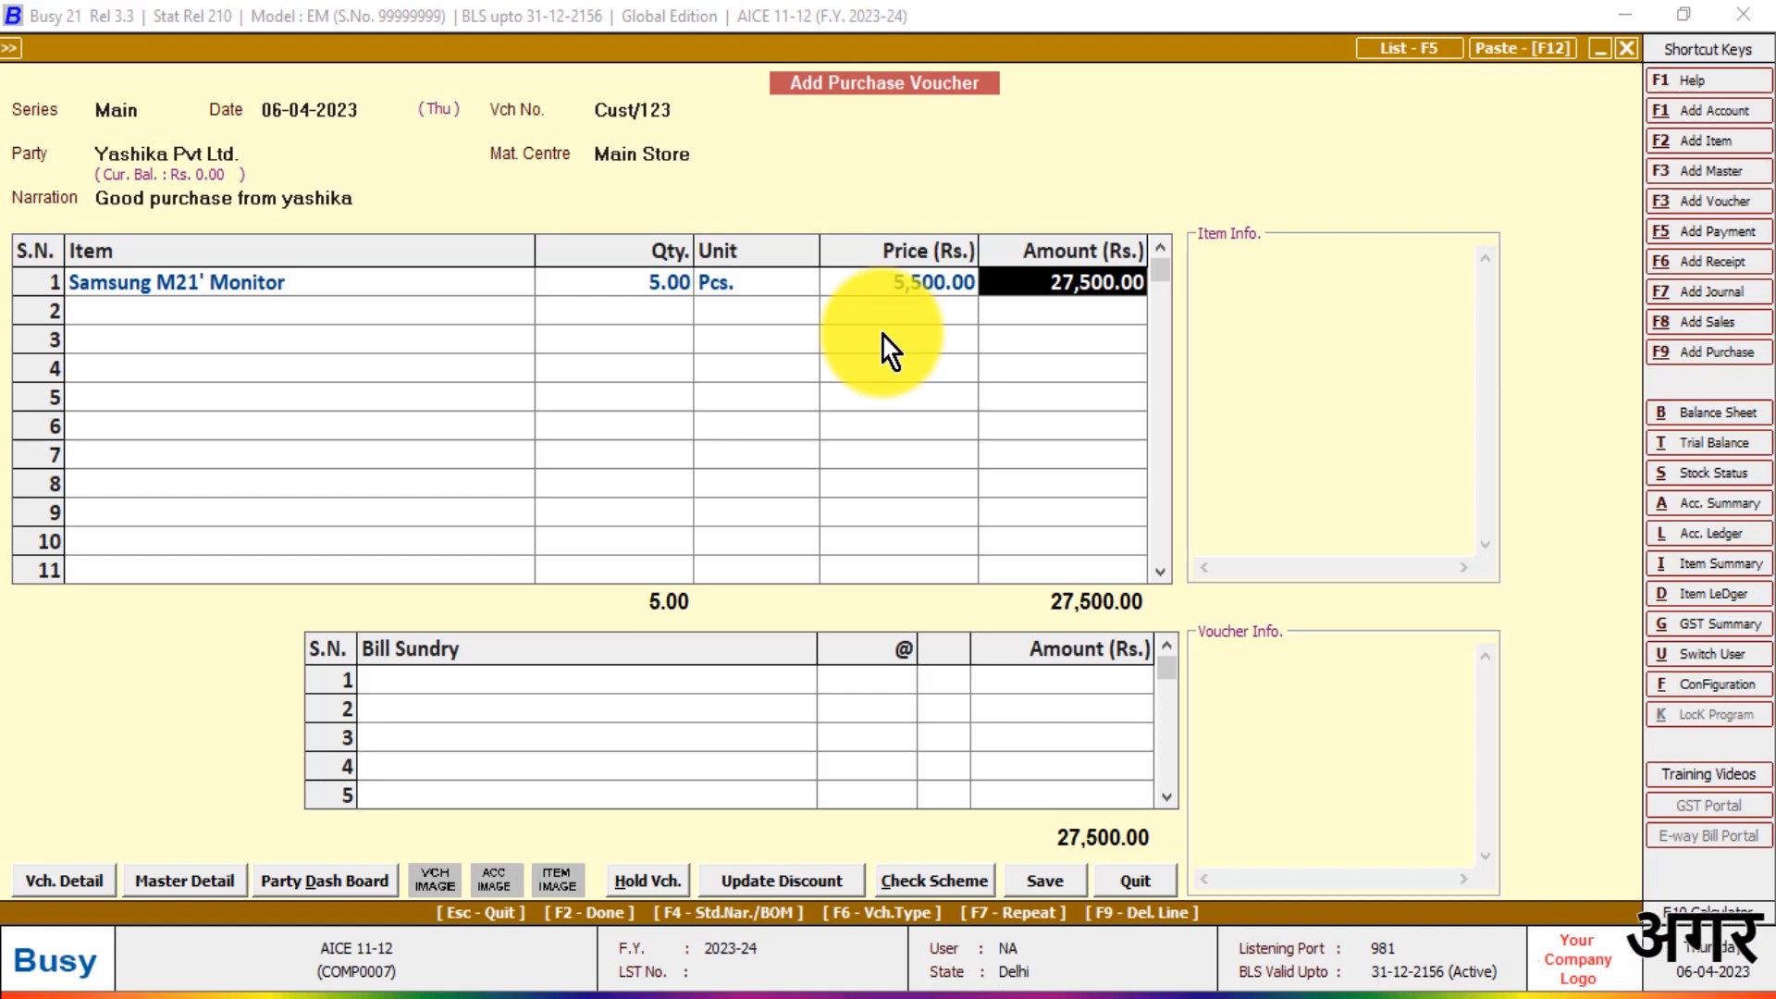
key(Return)
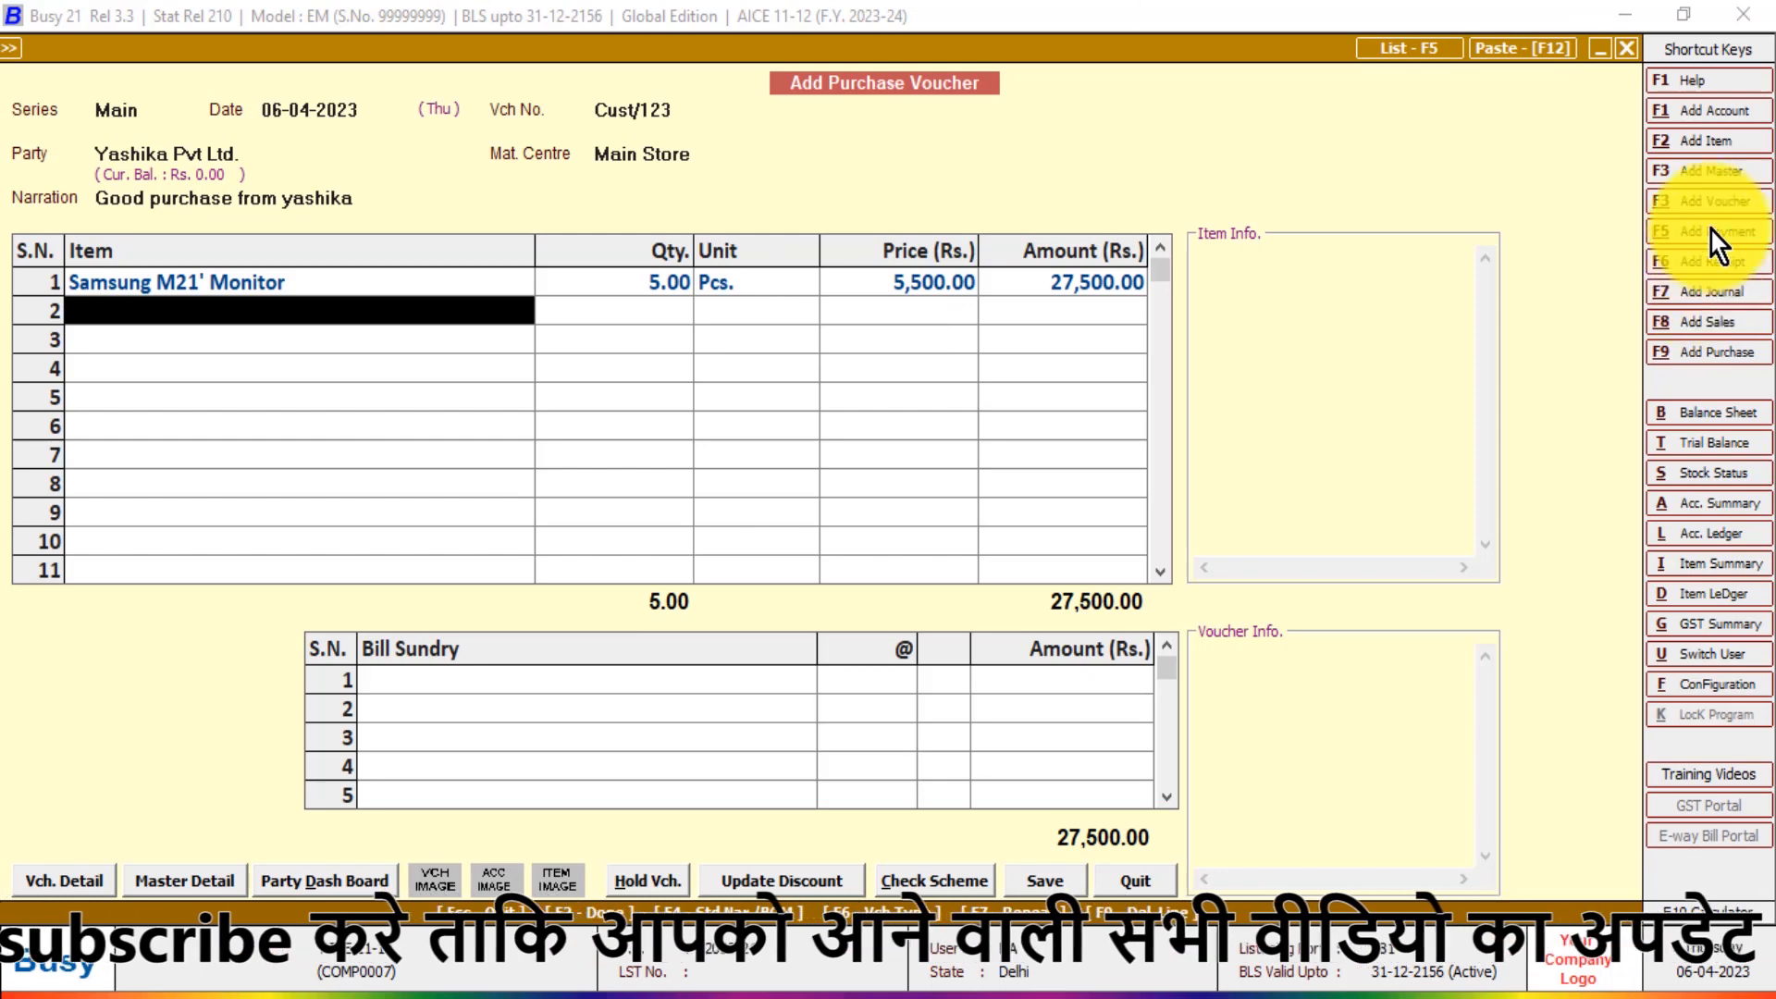
Add Samsung M21' Monitor again as the voucher's second item.
key(alt+F2)
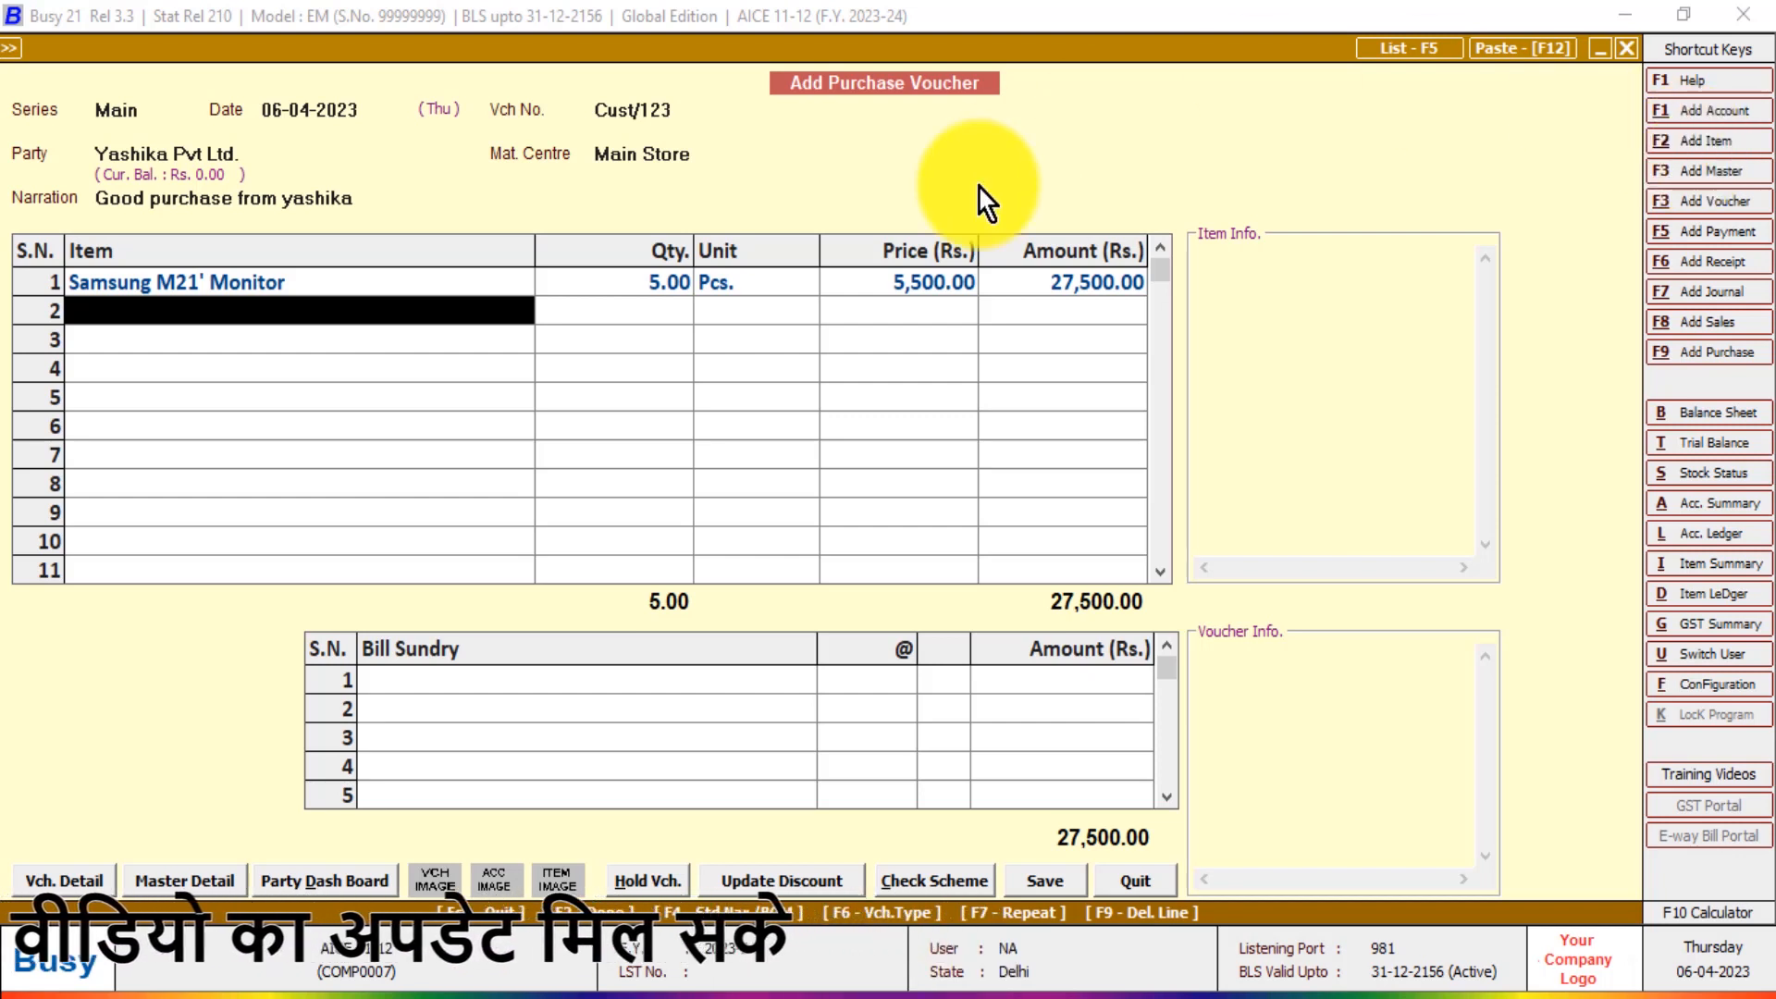
click(365, 319)
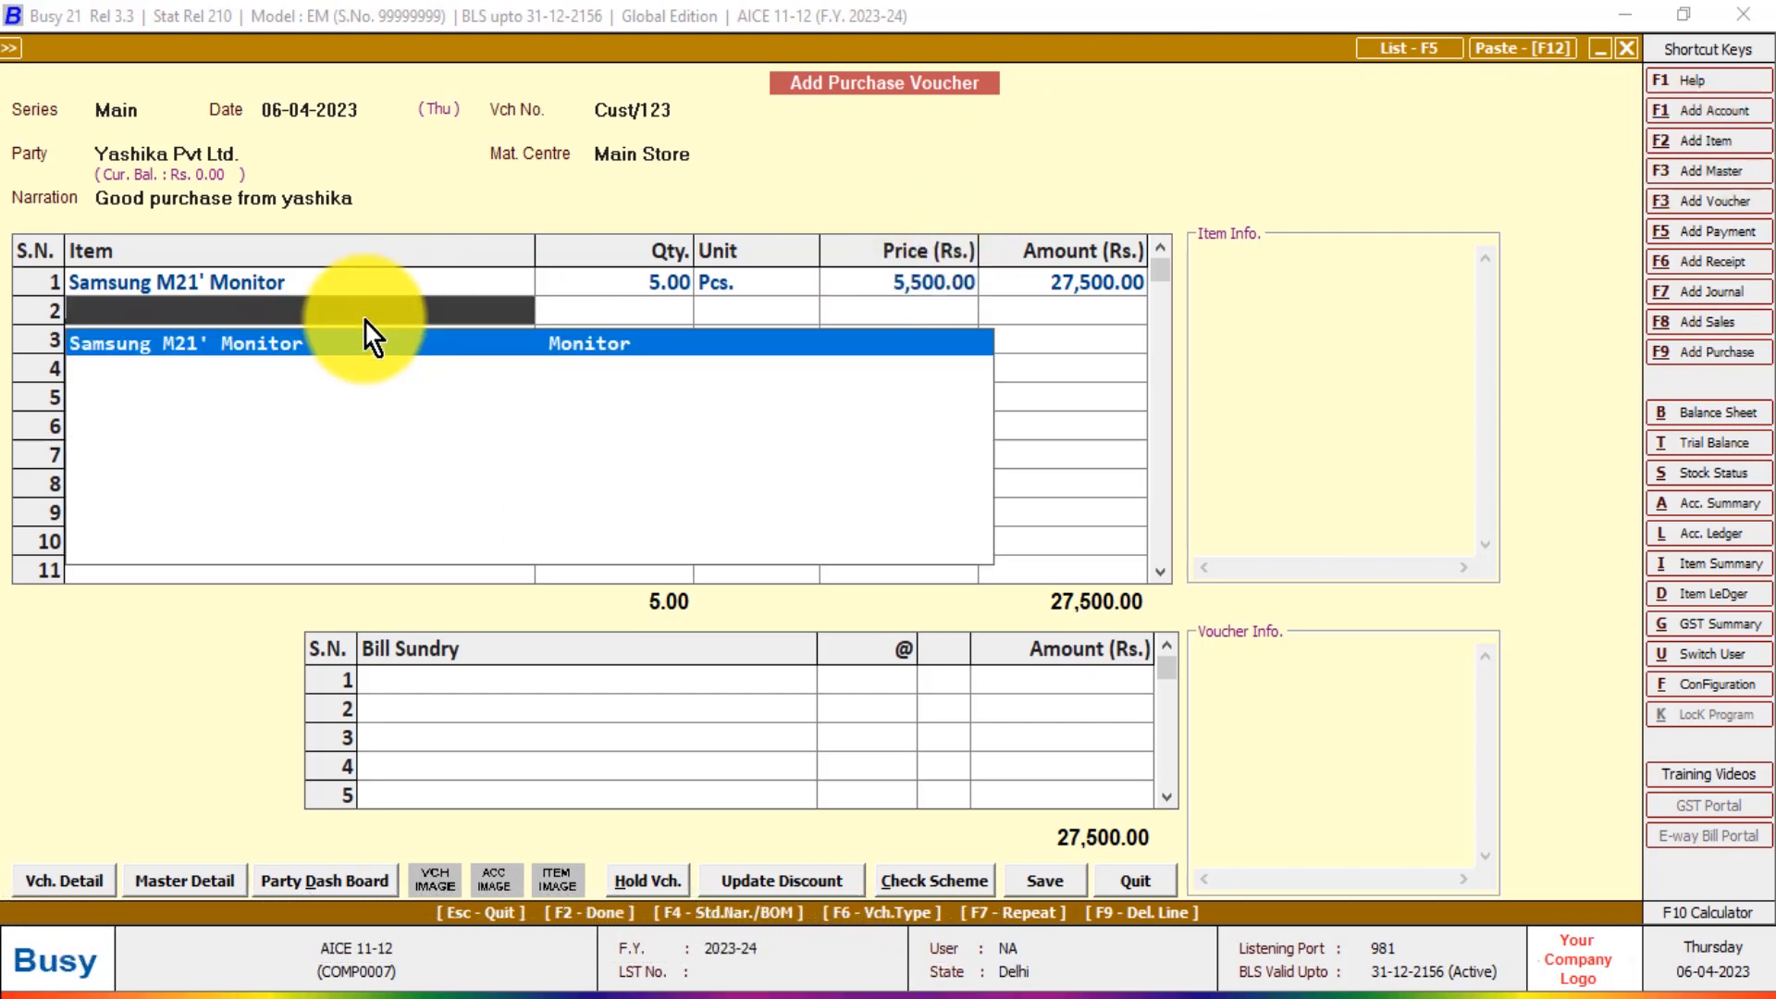
key(Return)
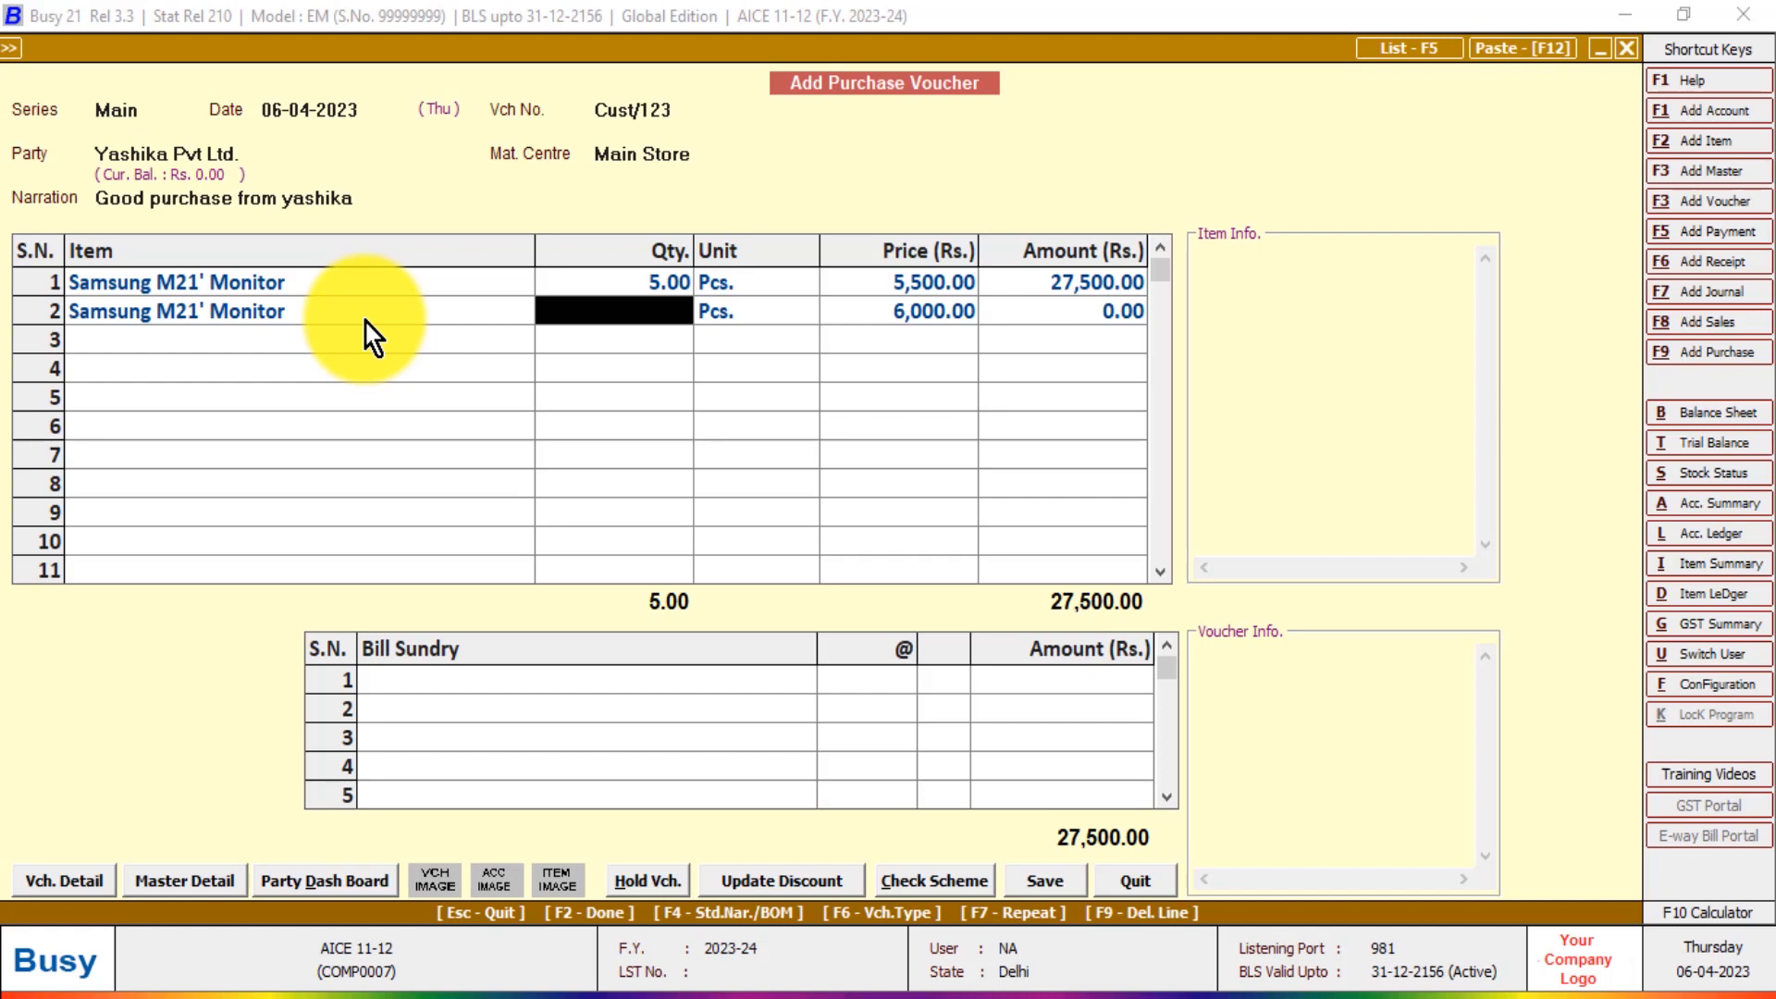
Delete the duplicate Samsung M21' Monitor line from the second row of the item list.
key(F9)
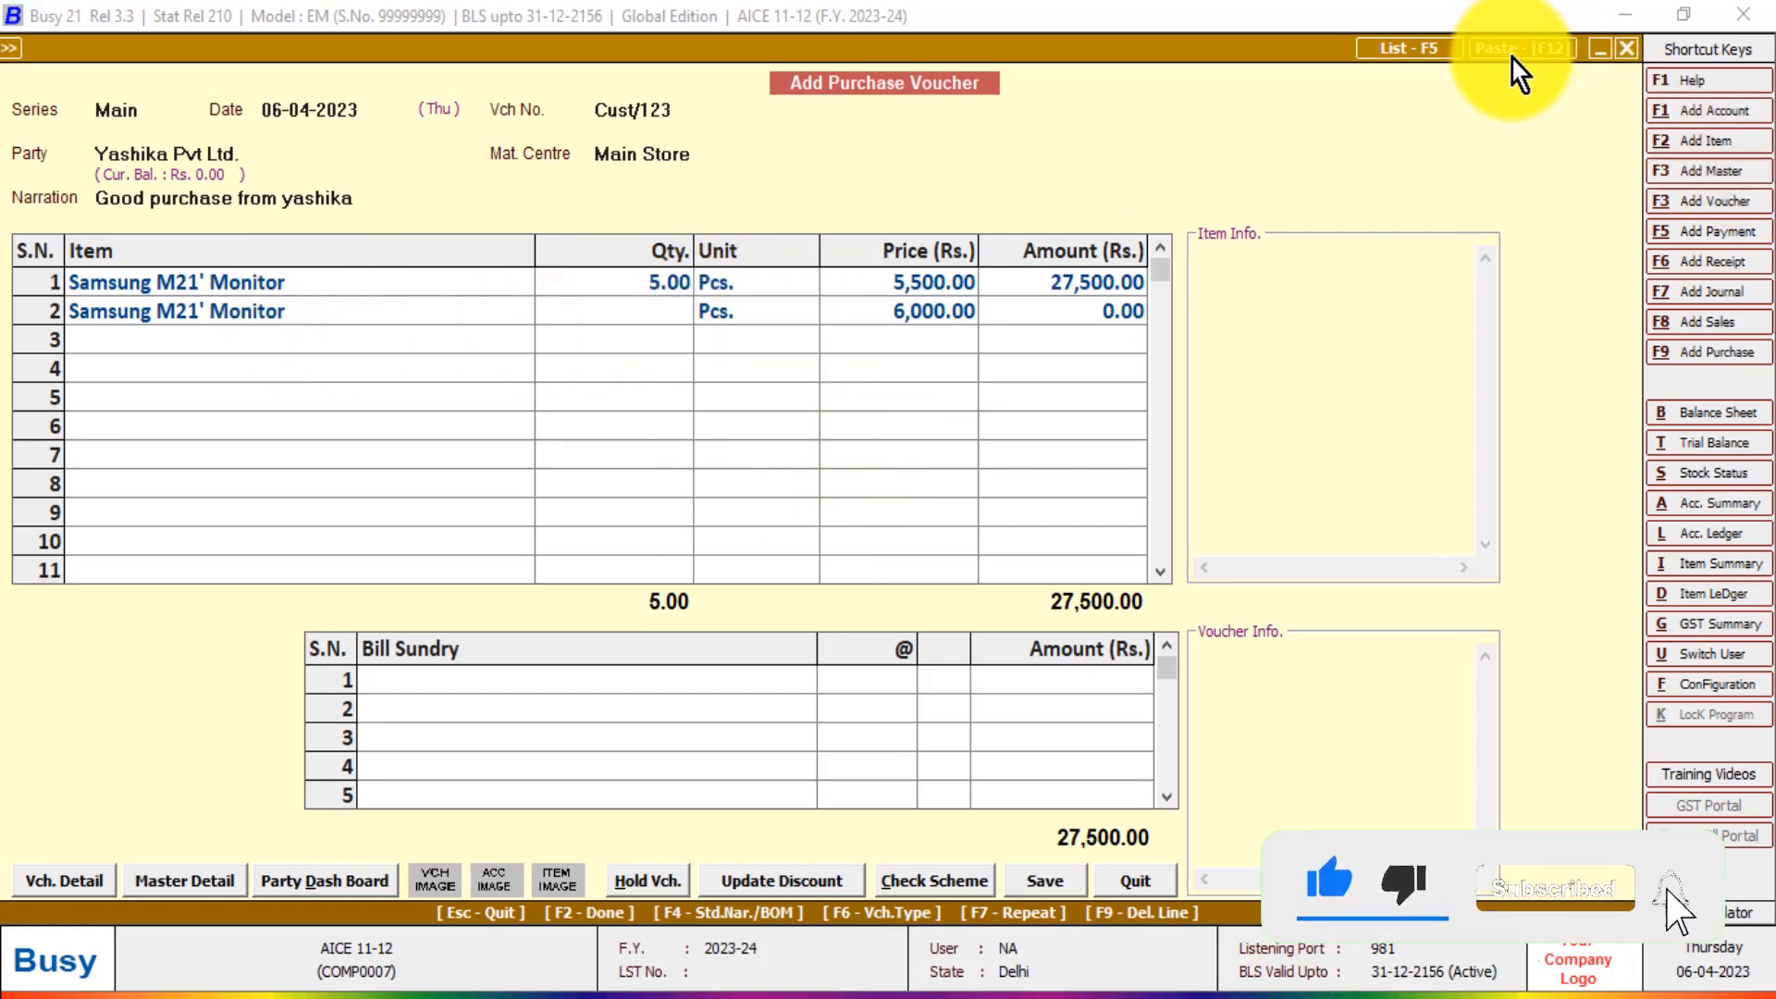
click(1134, 917)
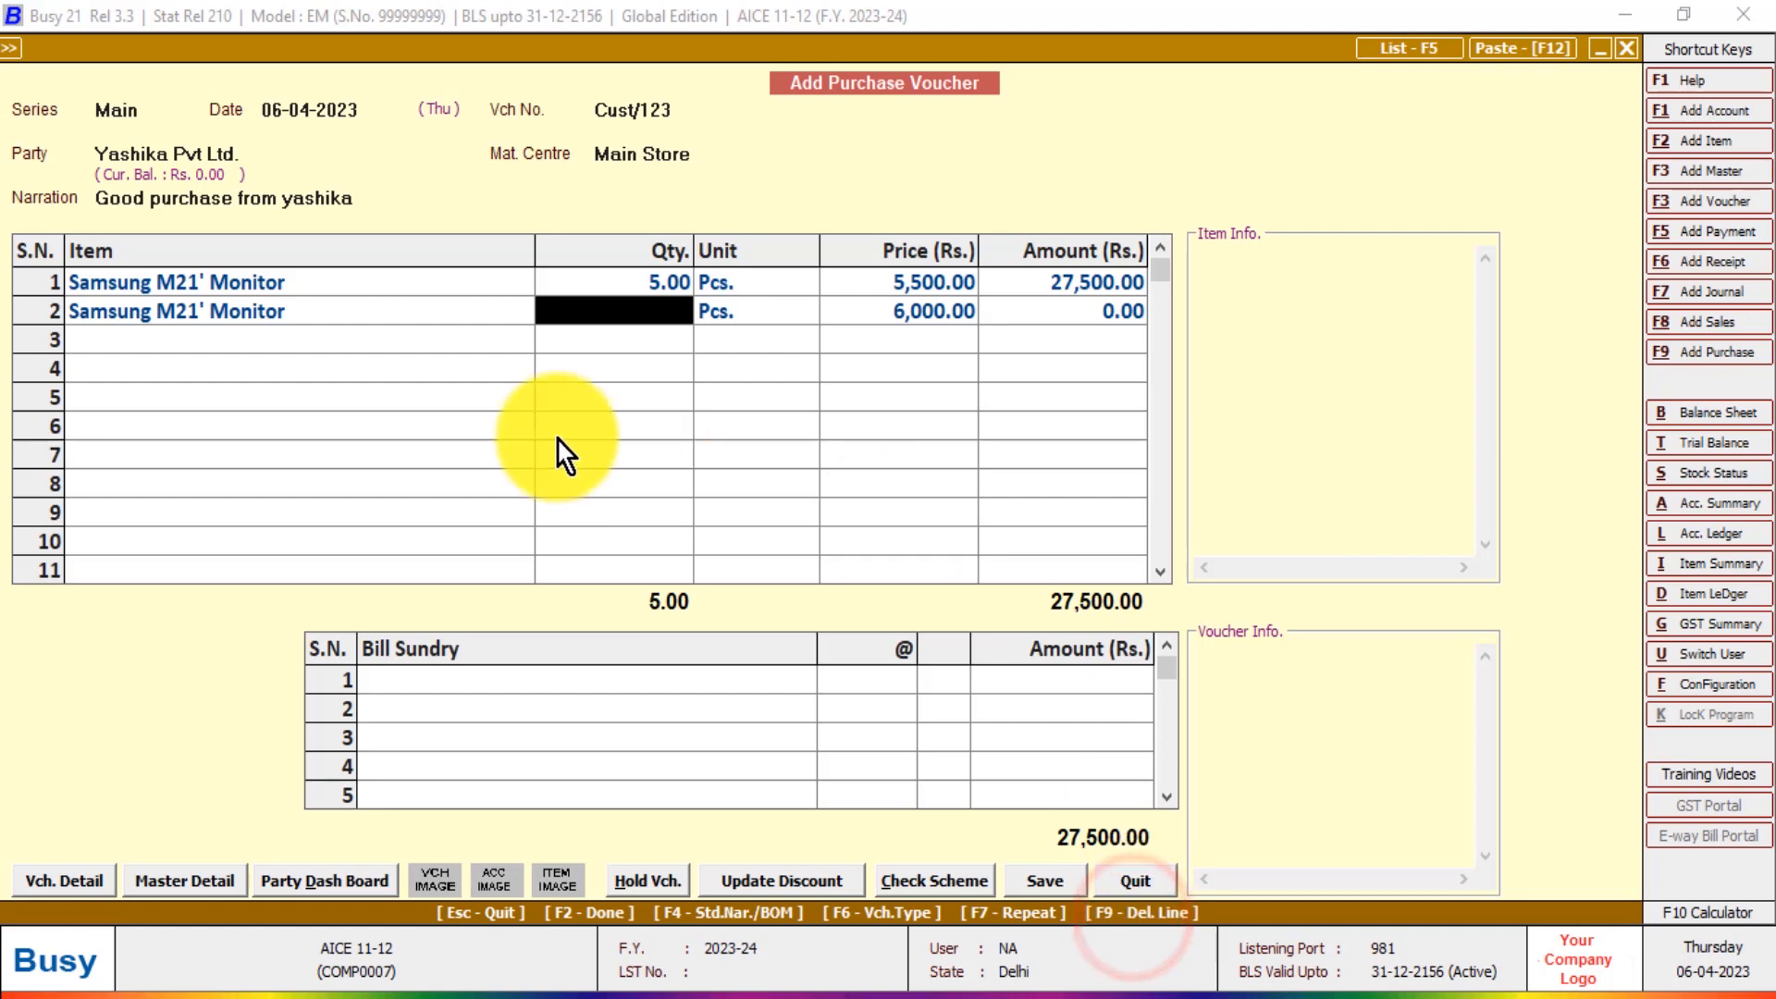
click(322, 308)
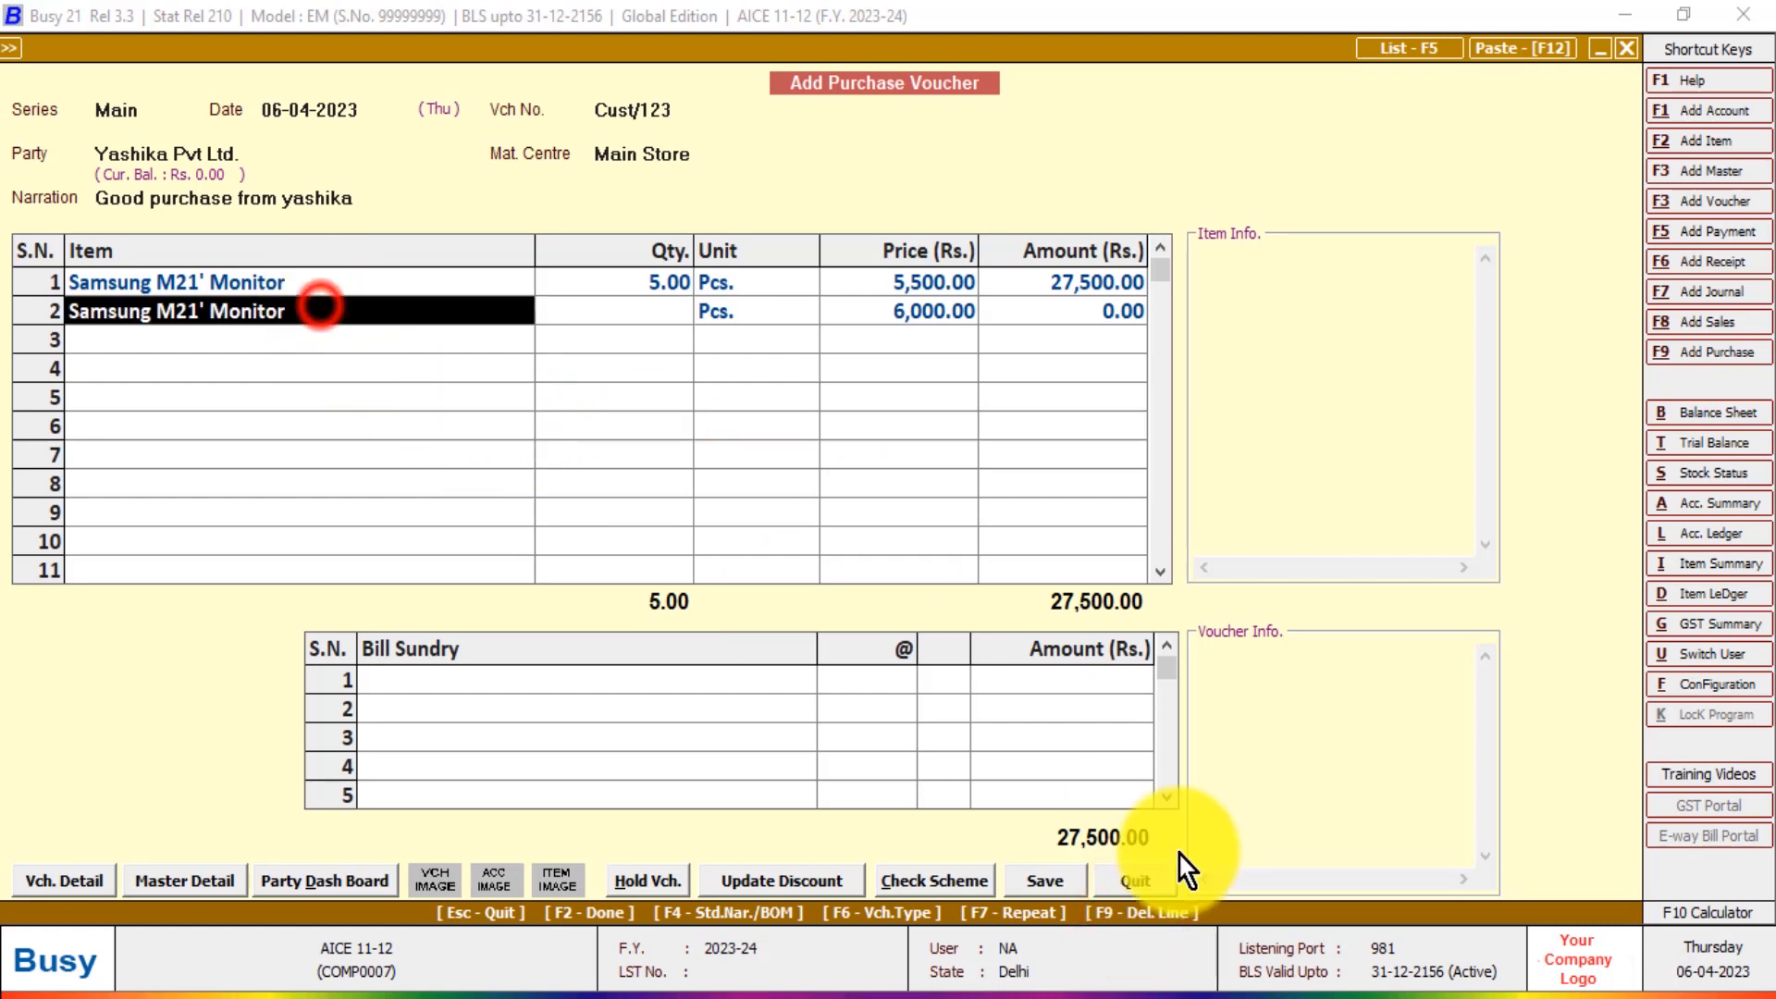
click(1147, 916)
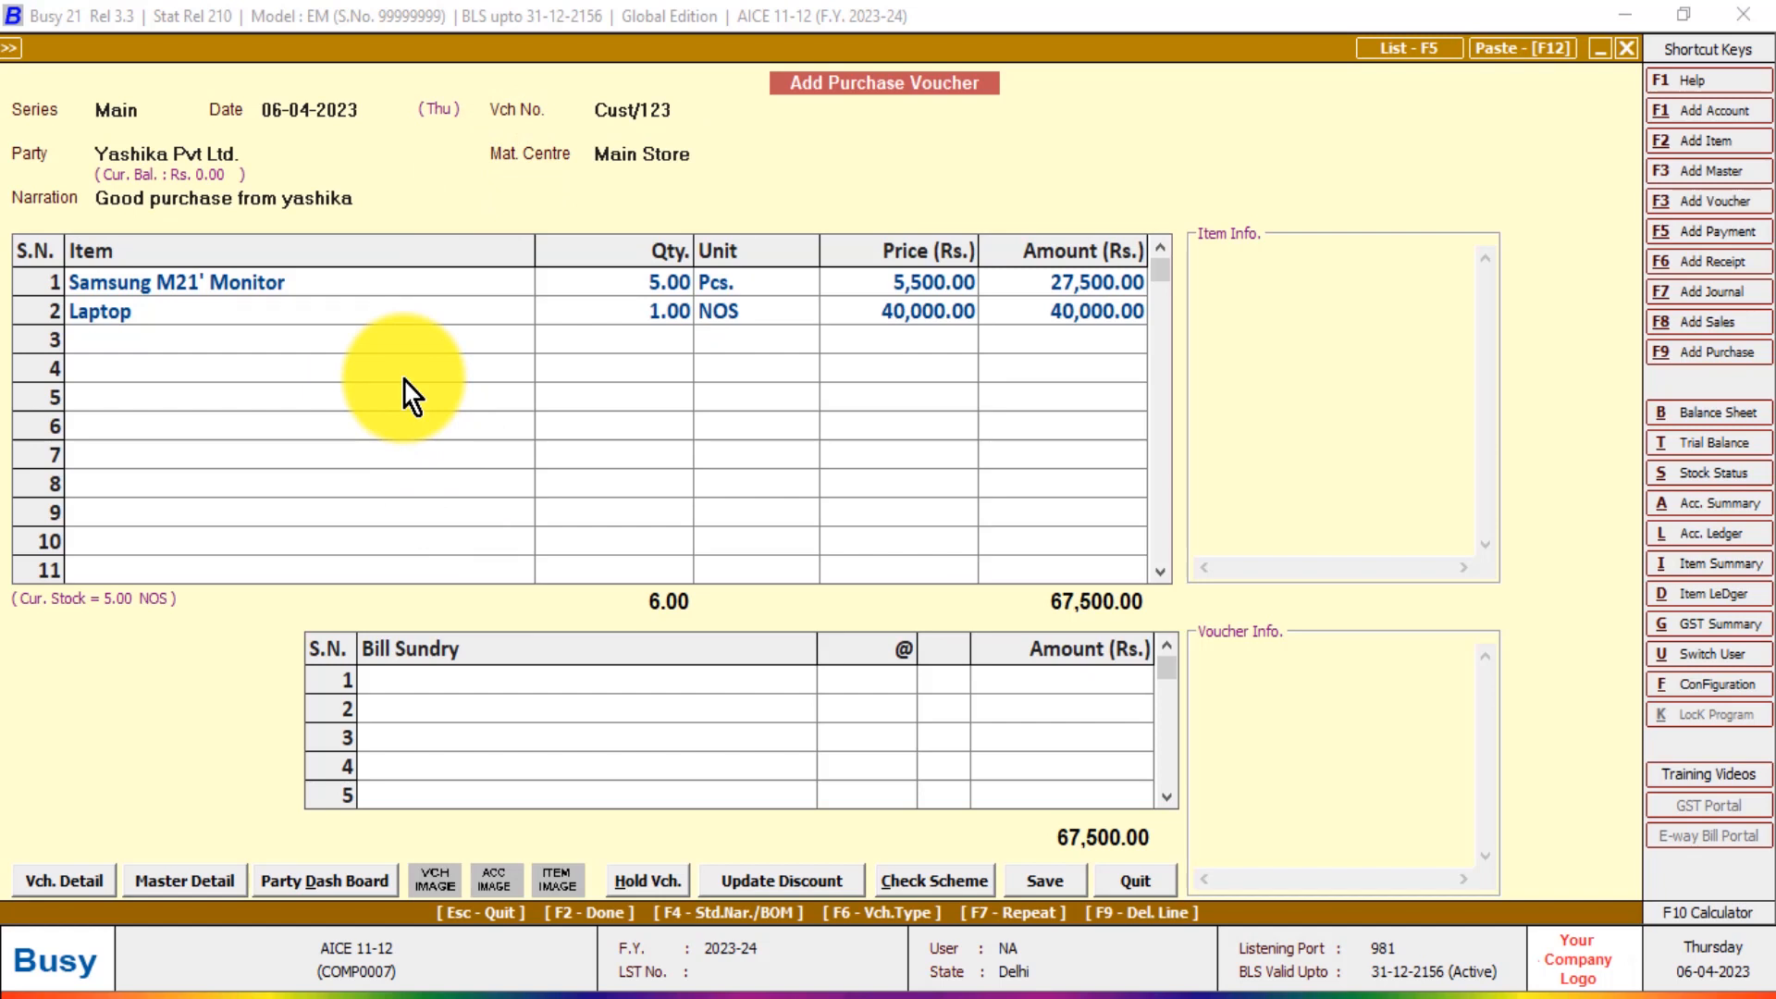
Finish the item entry and add Freight & Forwarding Charges of Rs. 500 as the first bill sundry.
click(1031, 313)
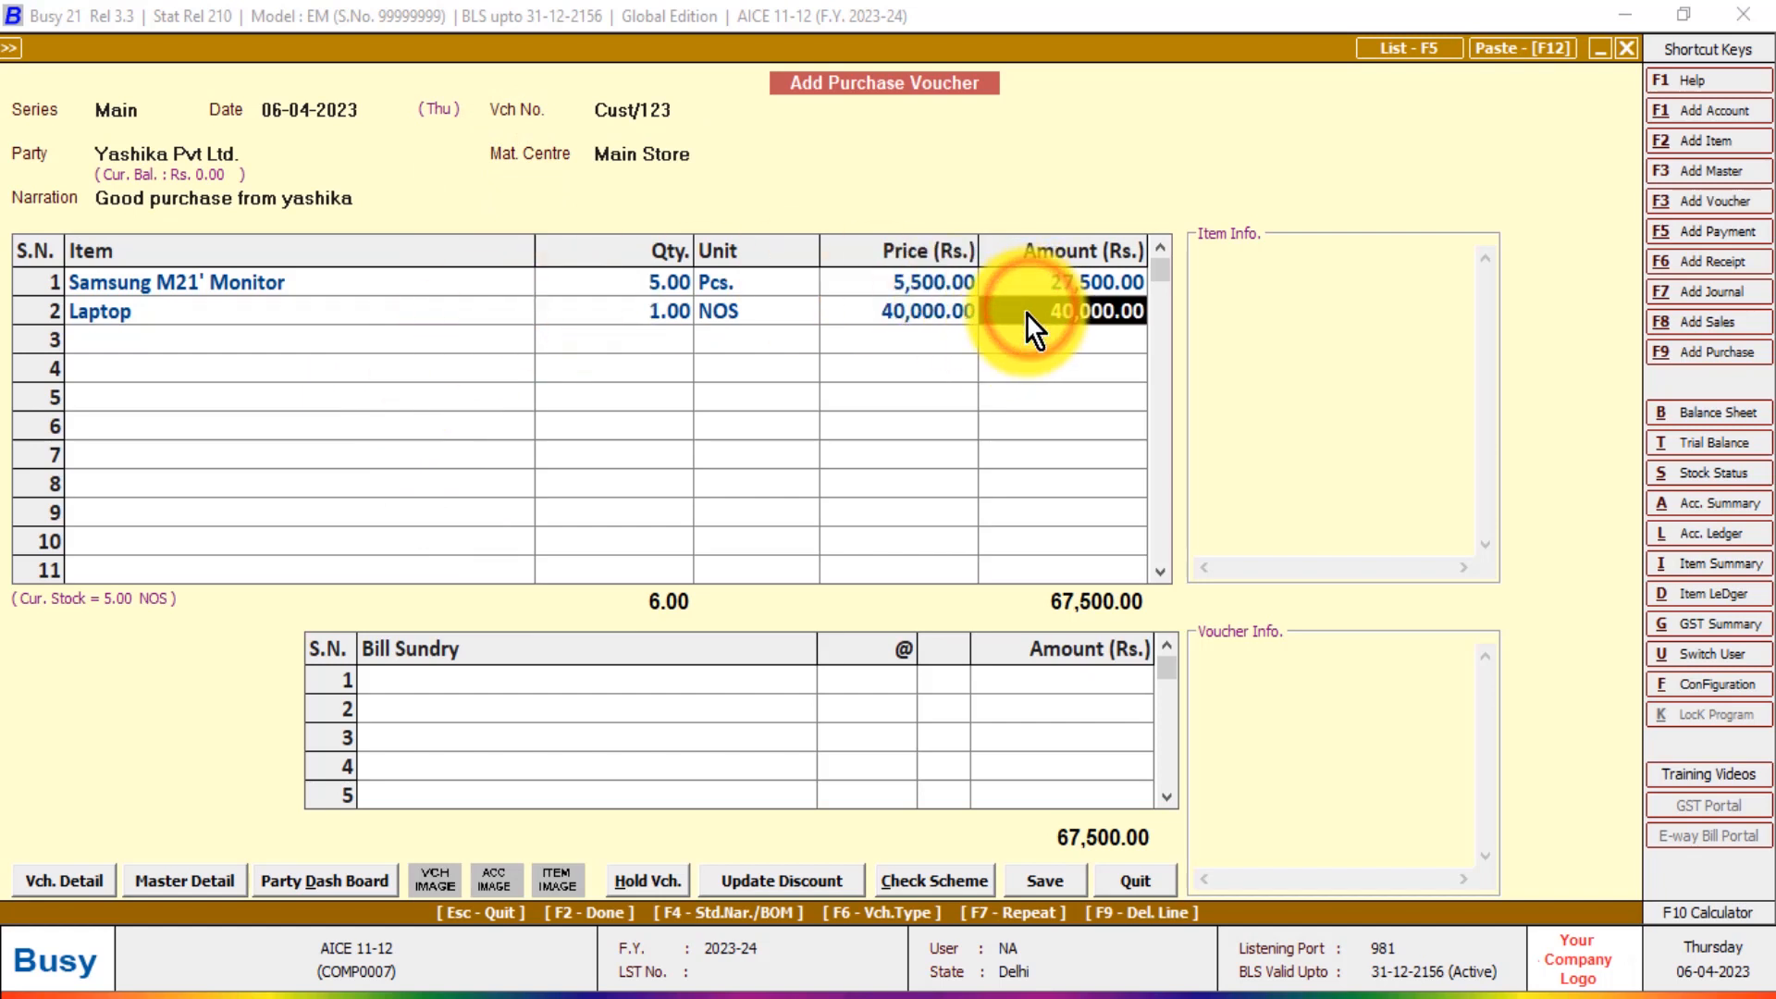
key(F2)
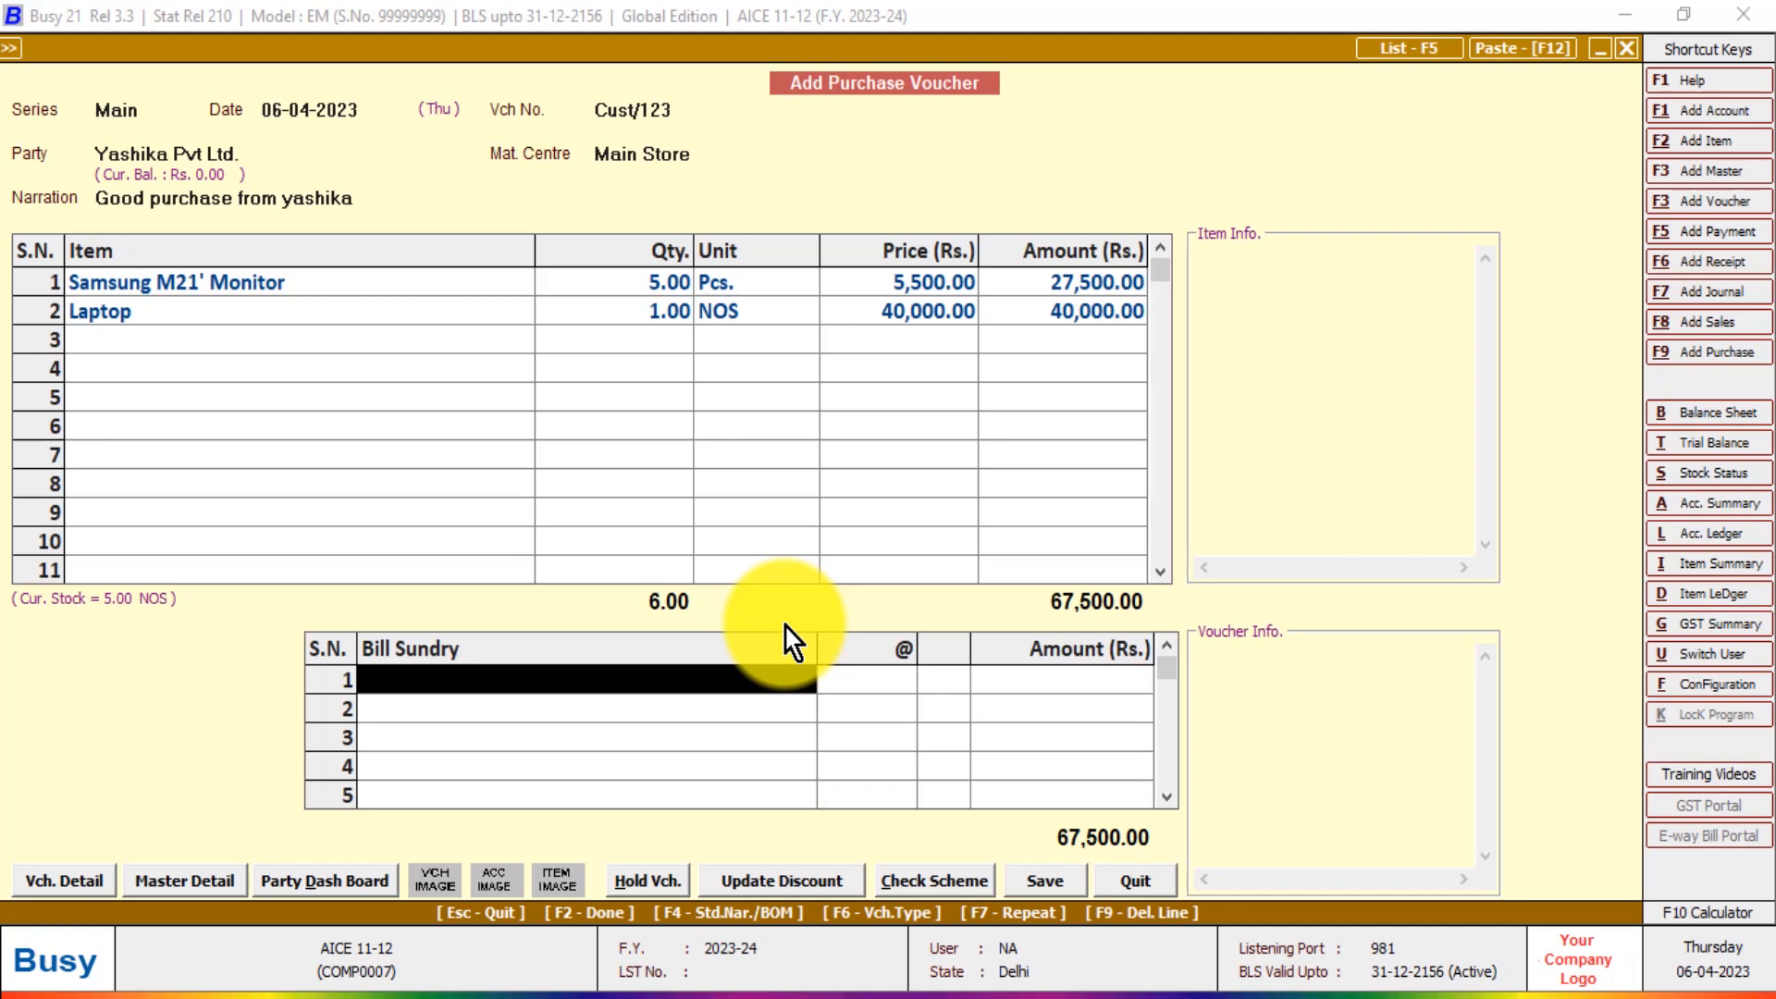
text(f)
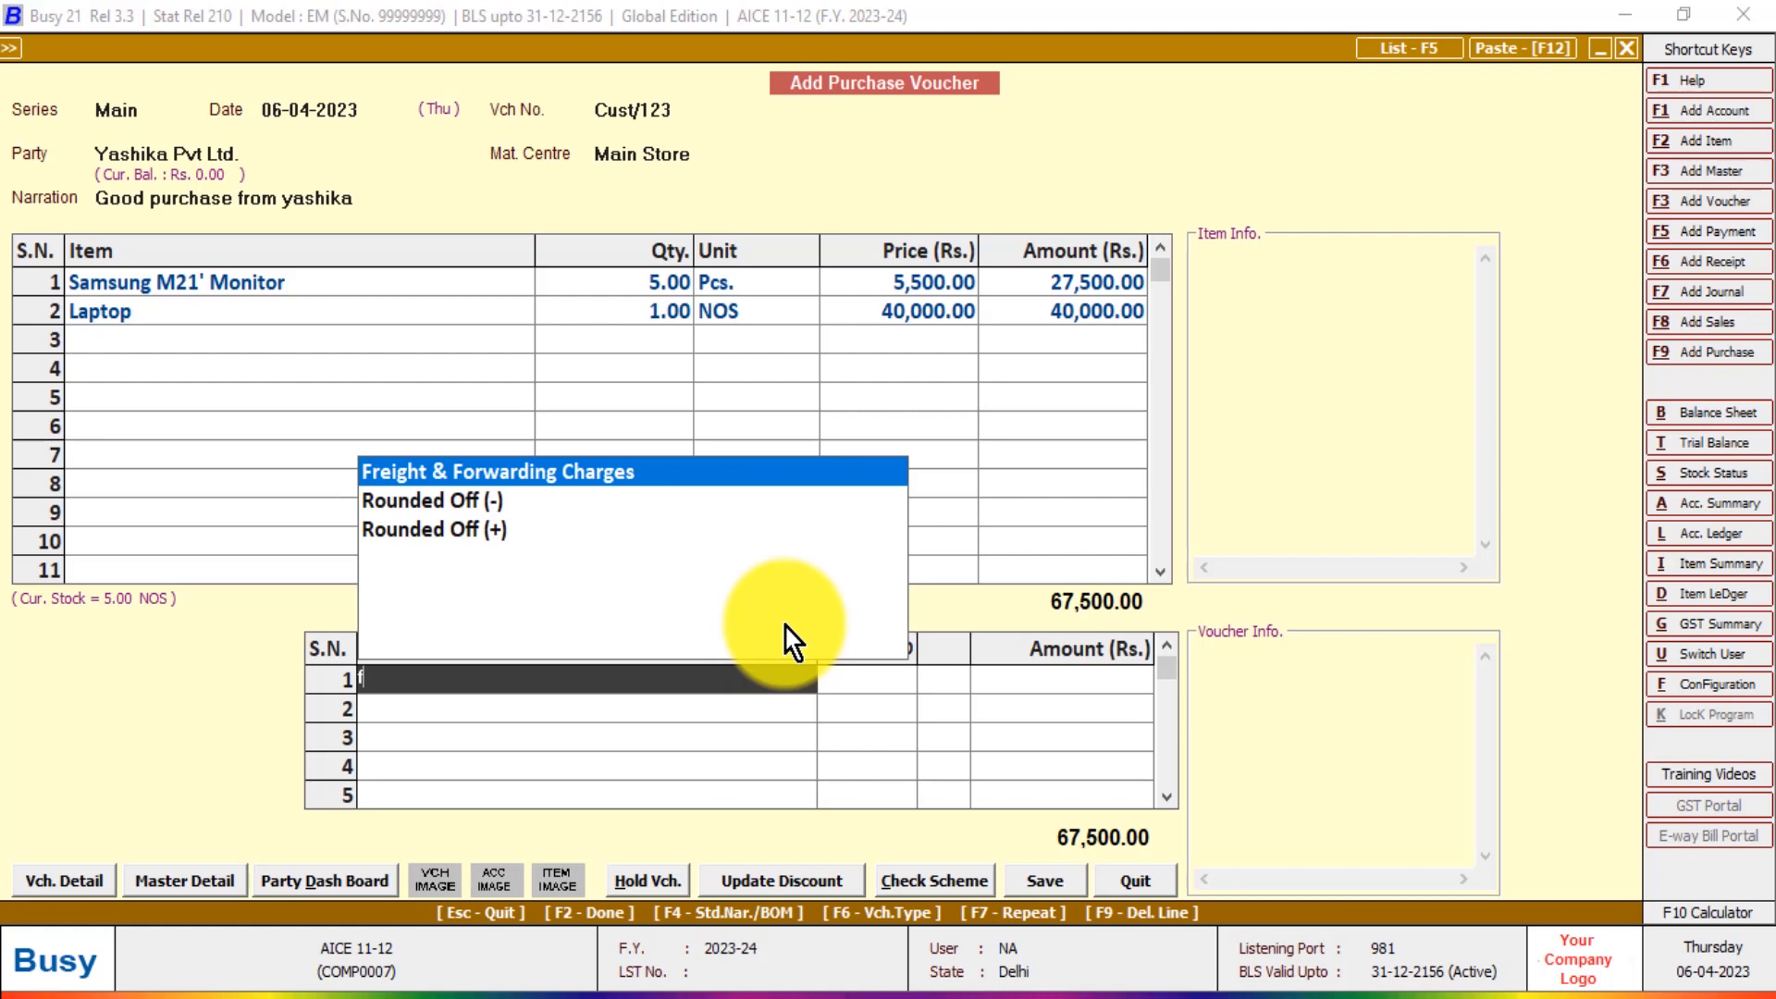
key(Return)
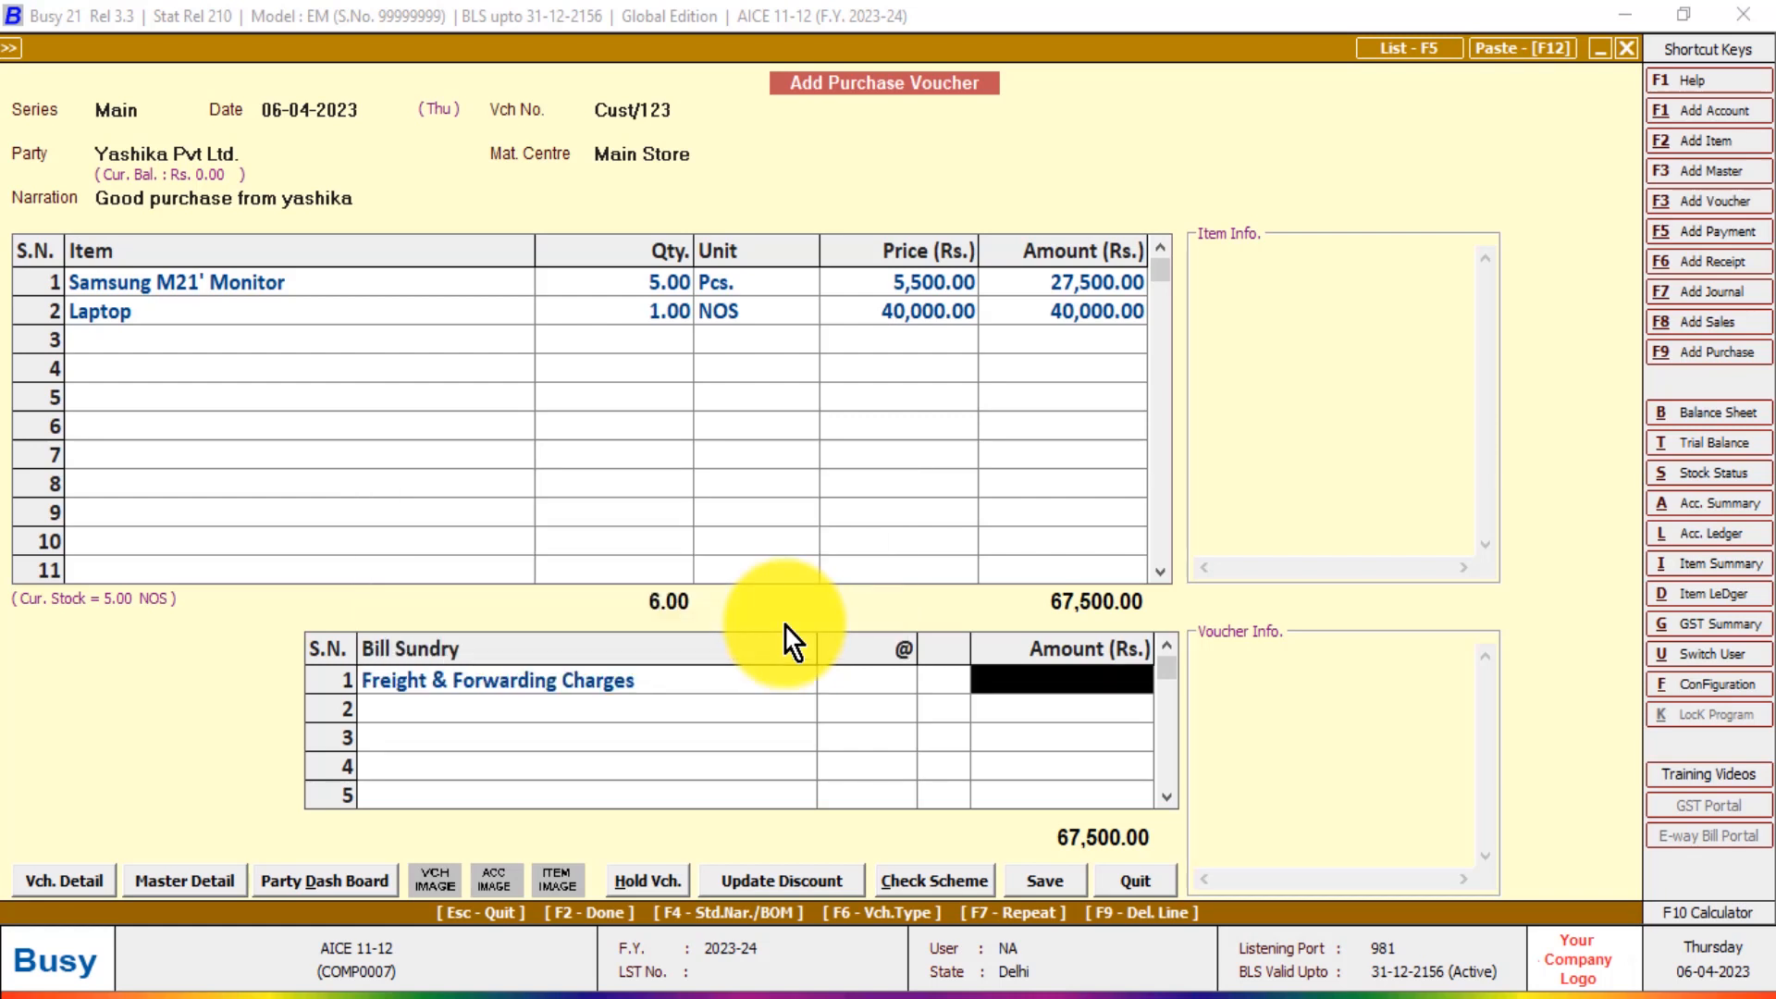
text(500)
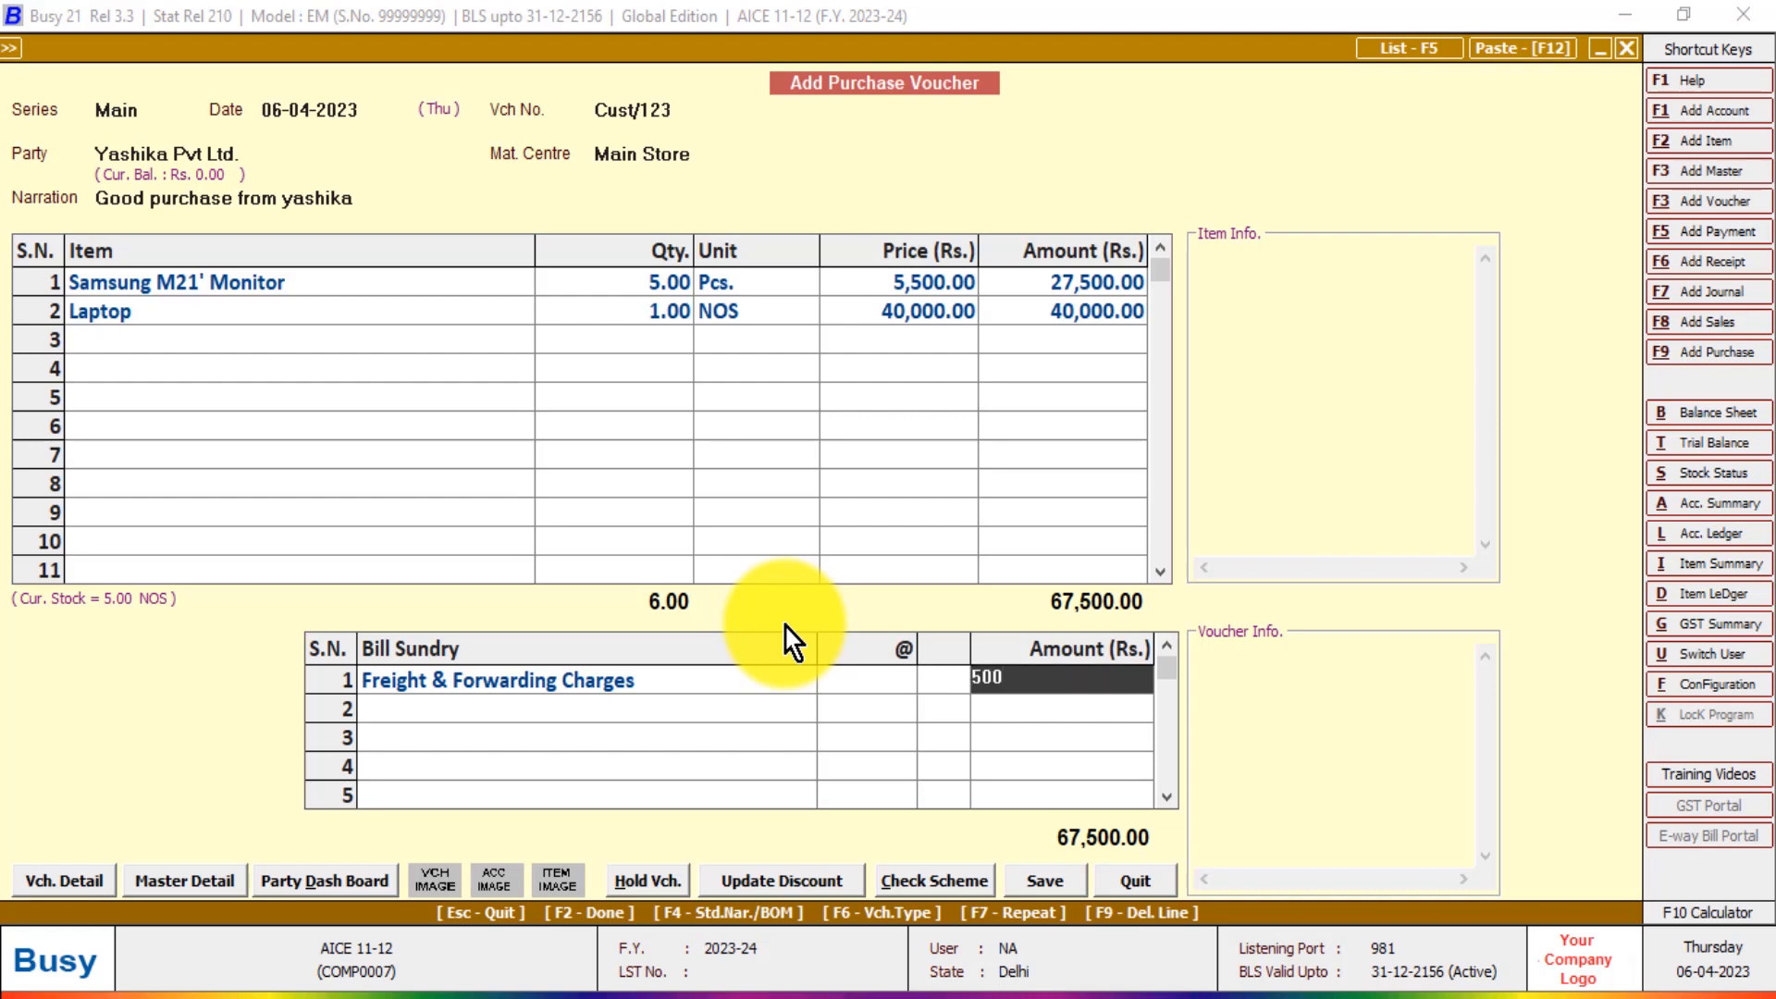
key(F2)
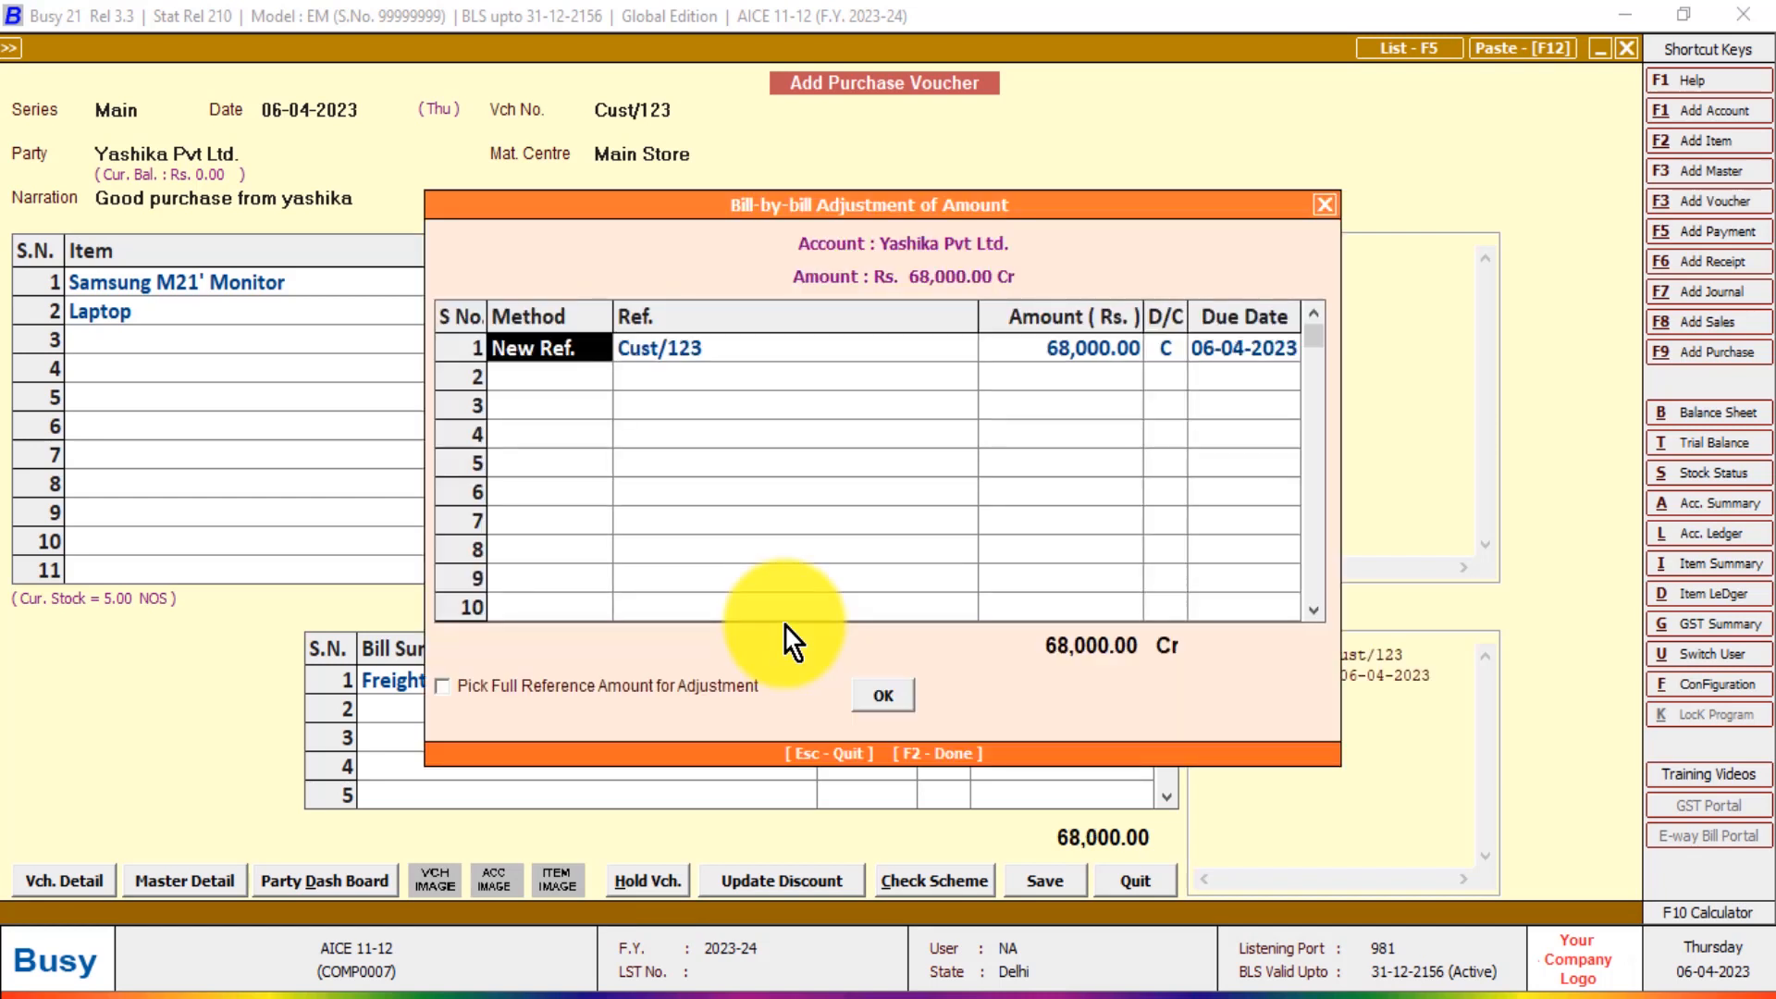
Save the purchase voucher with its default new bill reference and blank transport details.
key(Return)
key(Return)
key(Return)
key(Return)
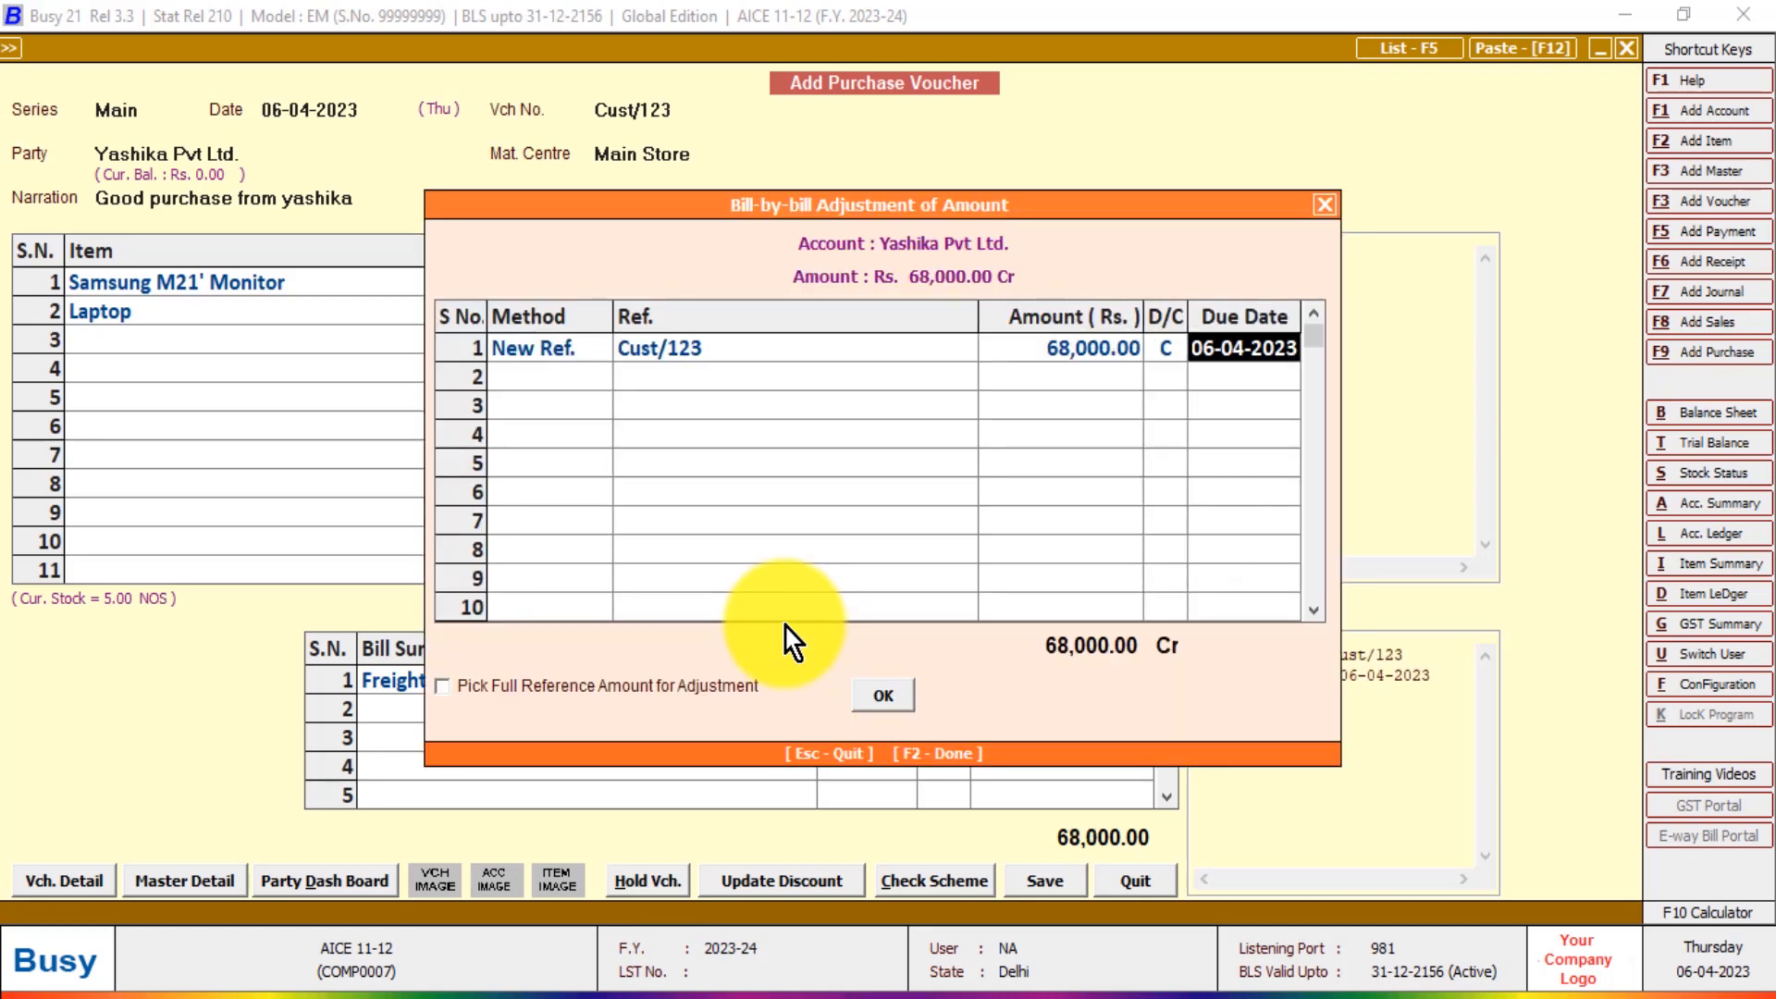
key(Return)
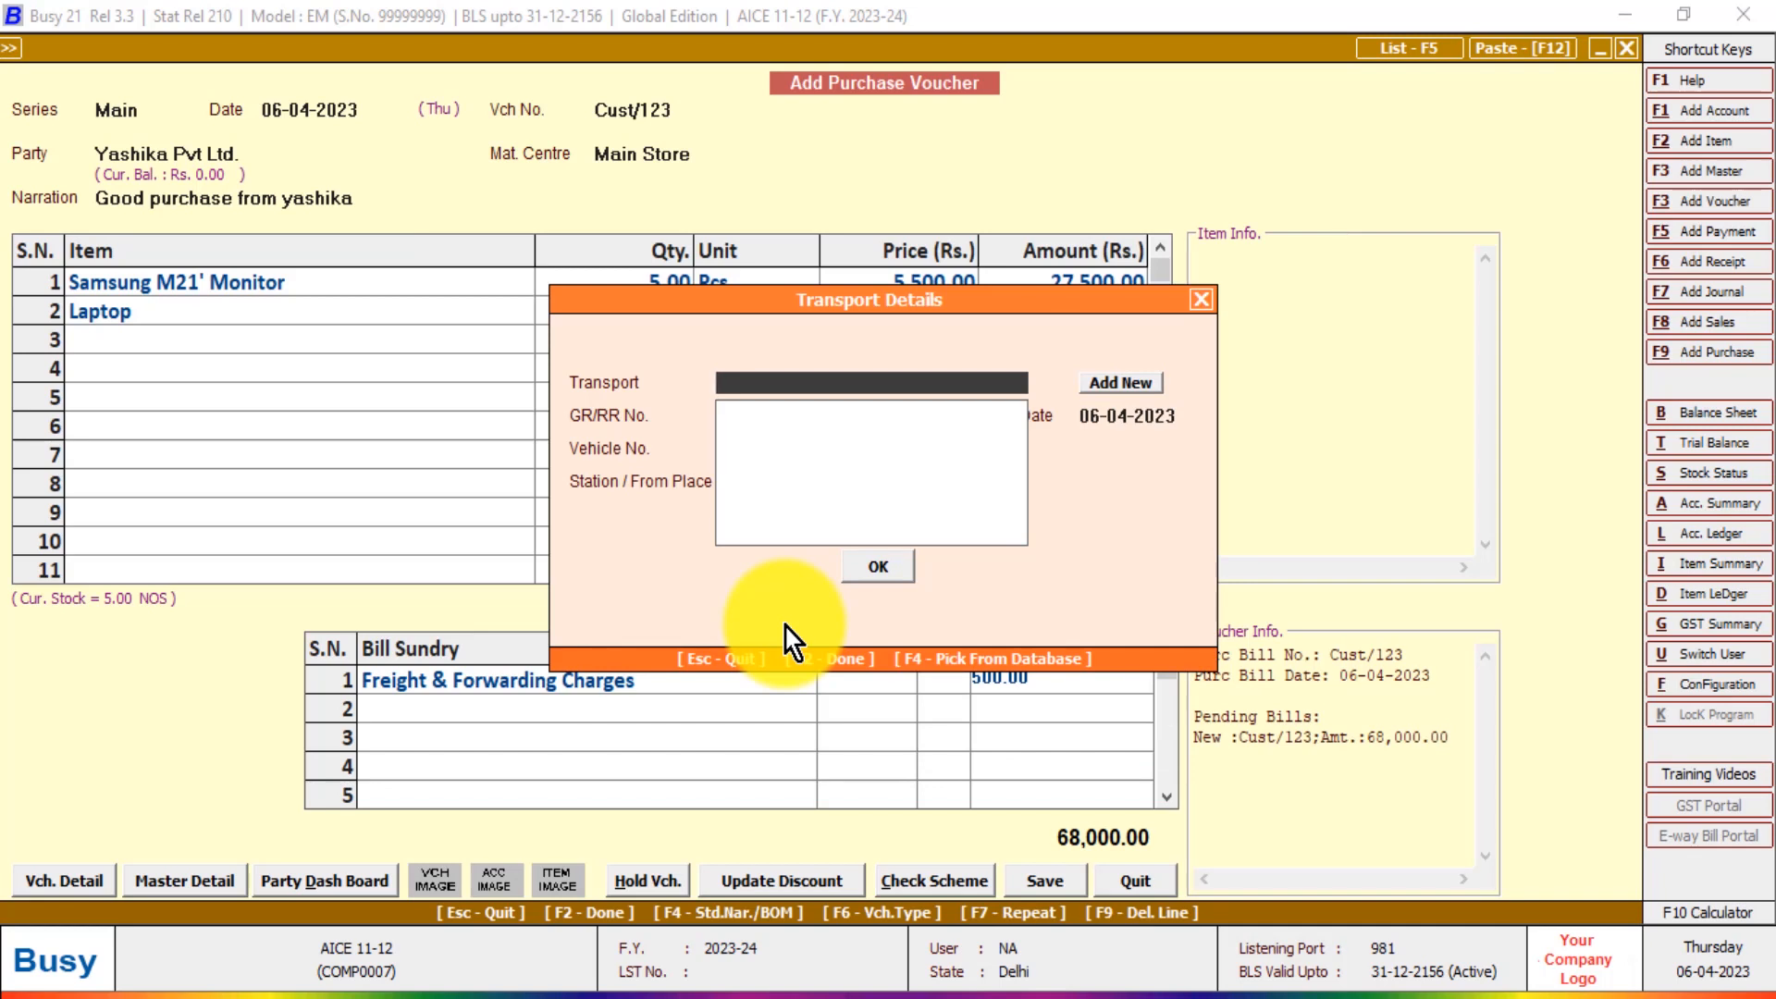
key(F2)
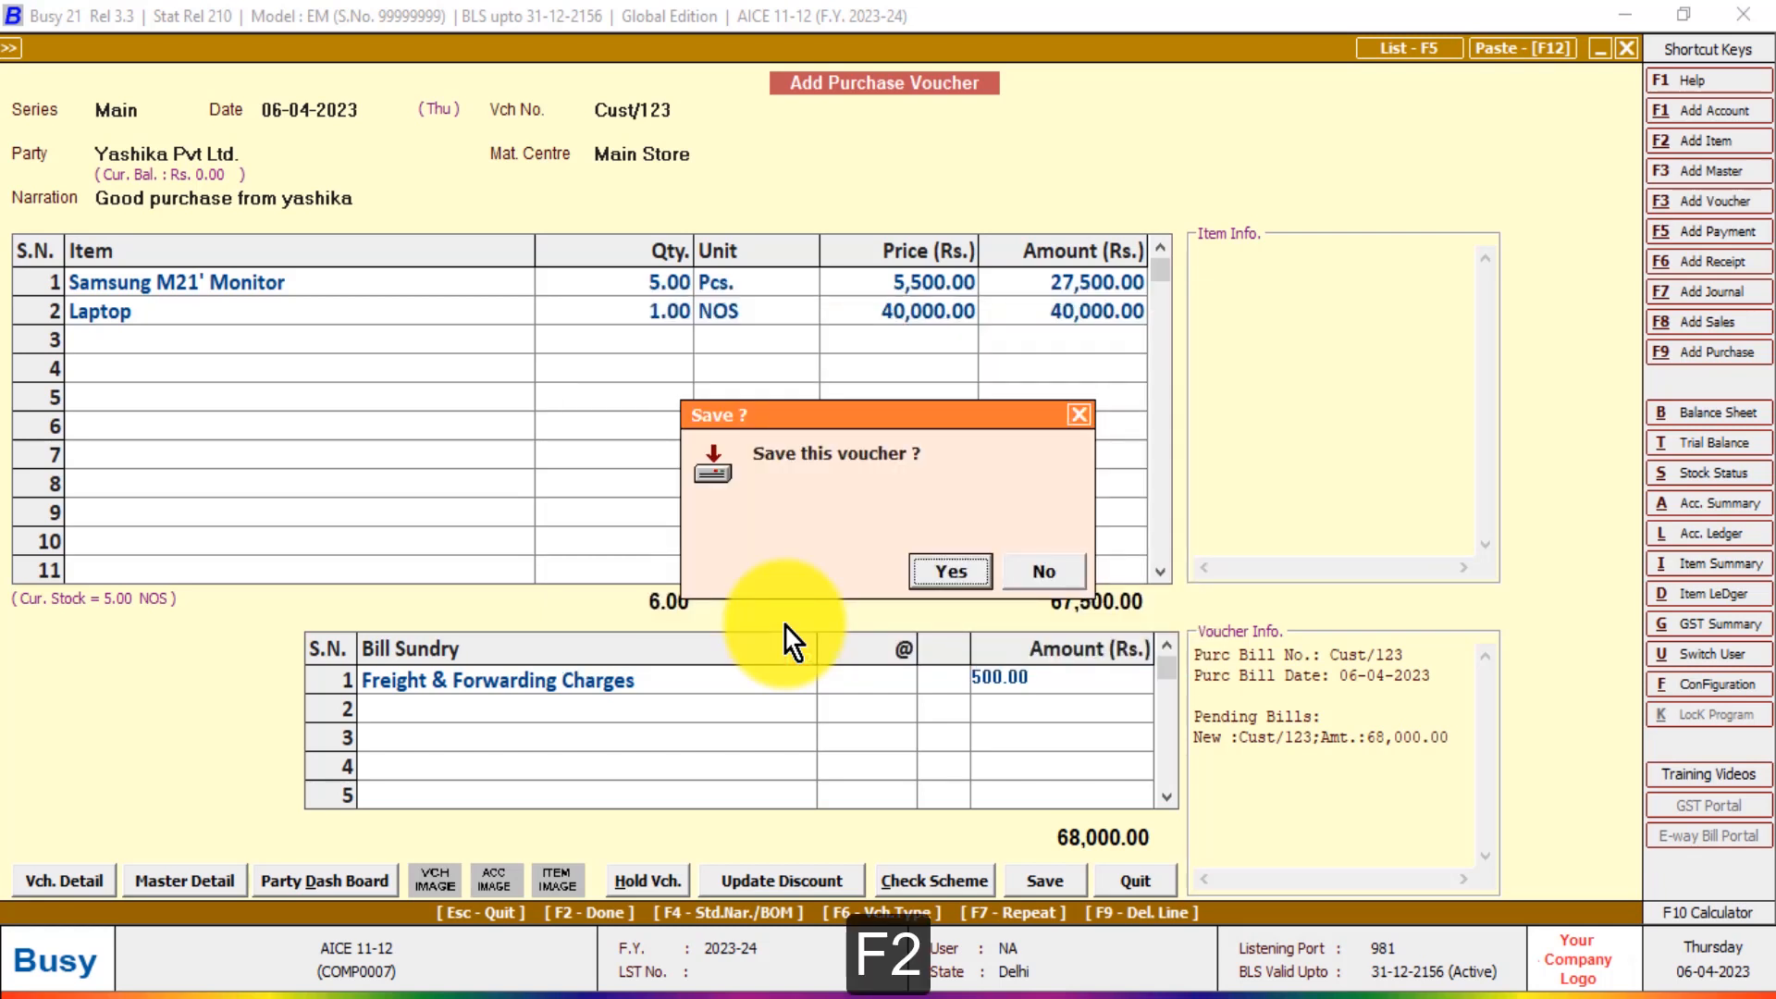
key(Return)
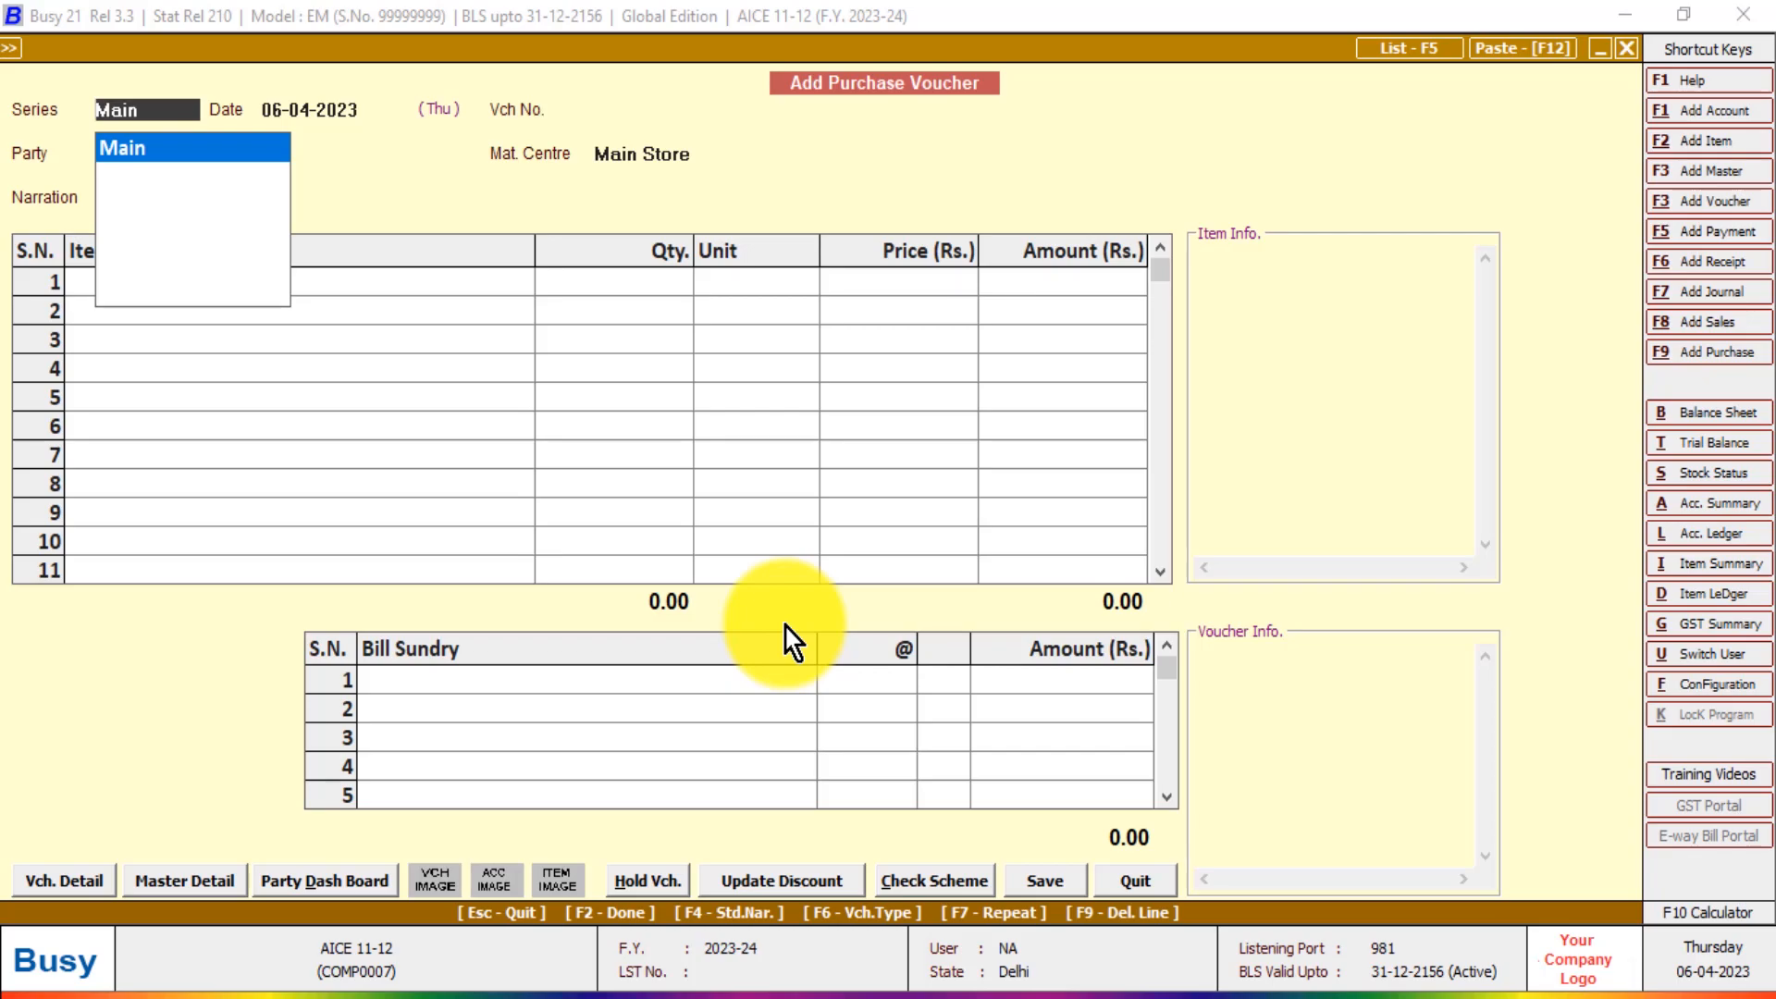
Leave voucher entry and open the list of purchase vouchers.
key(Escape)
key(Escape)
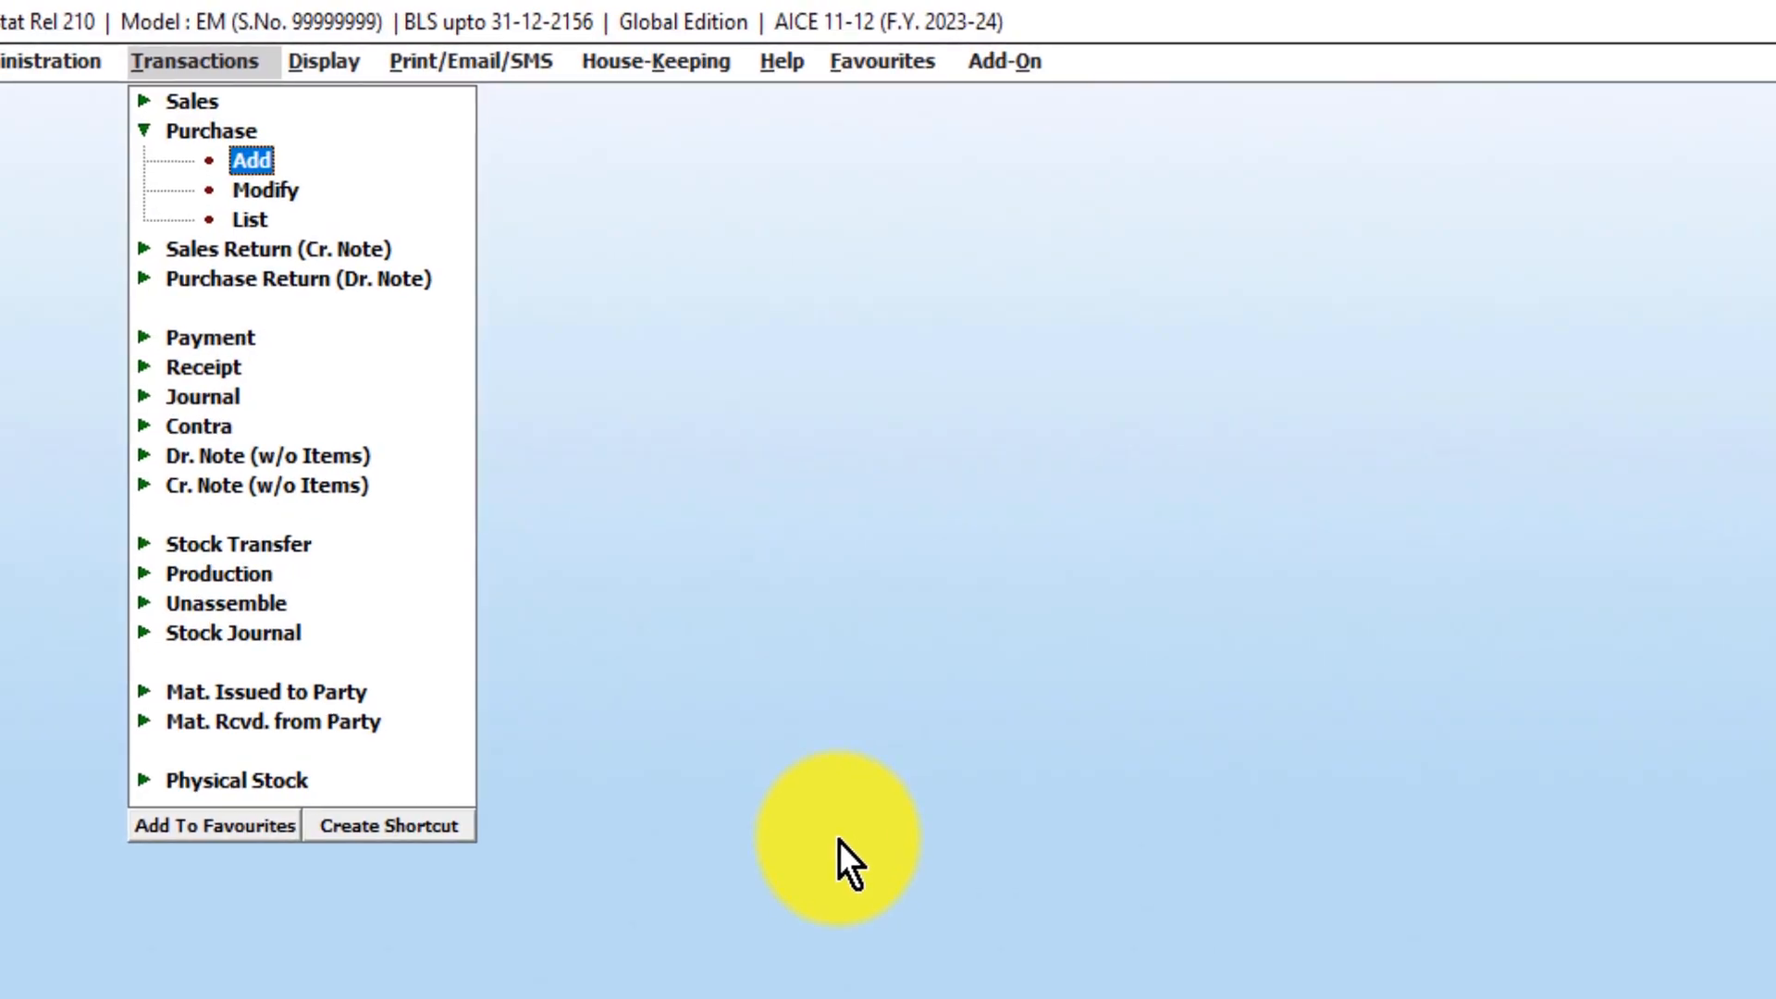
key(Down)
key(Down)
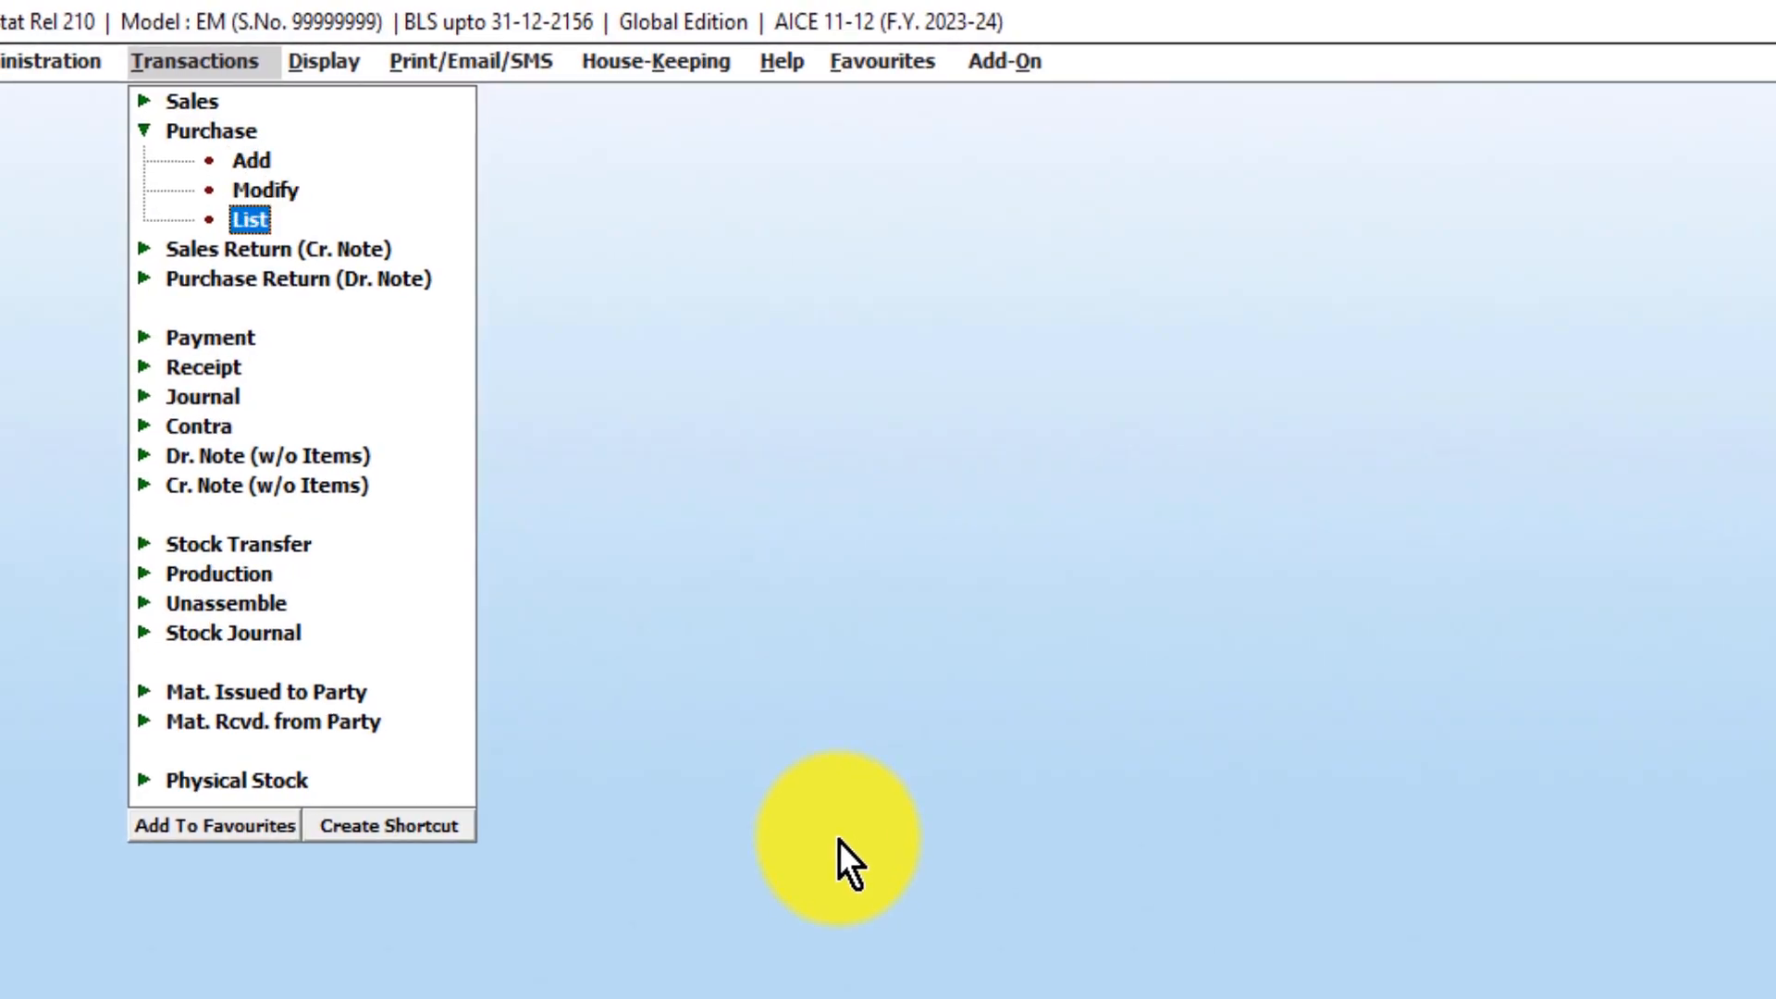
key(Return)
key(Return)
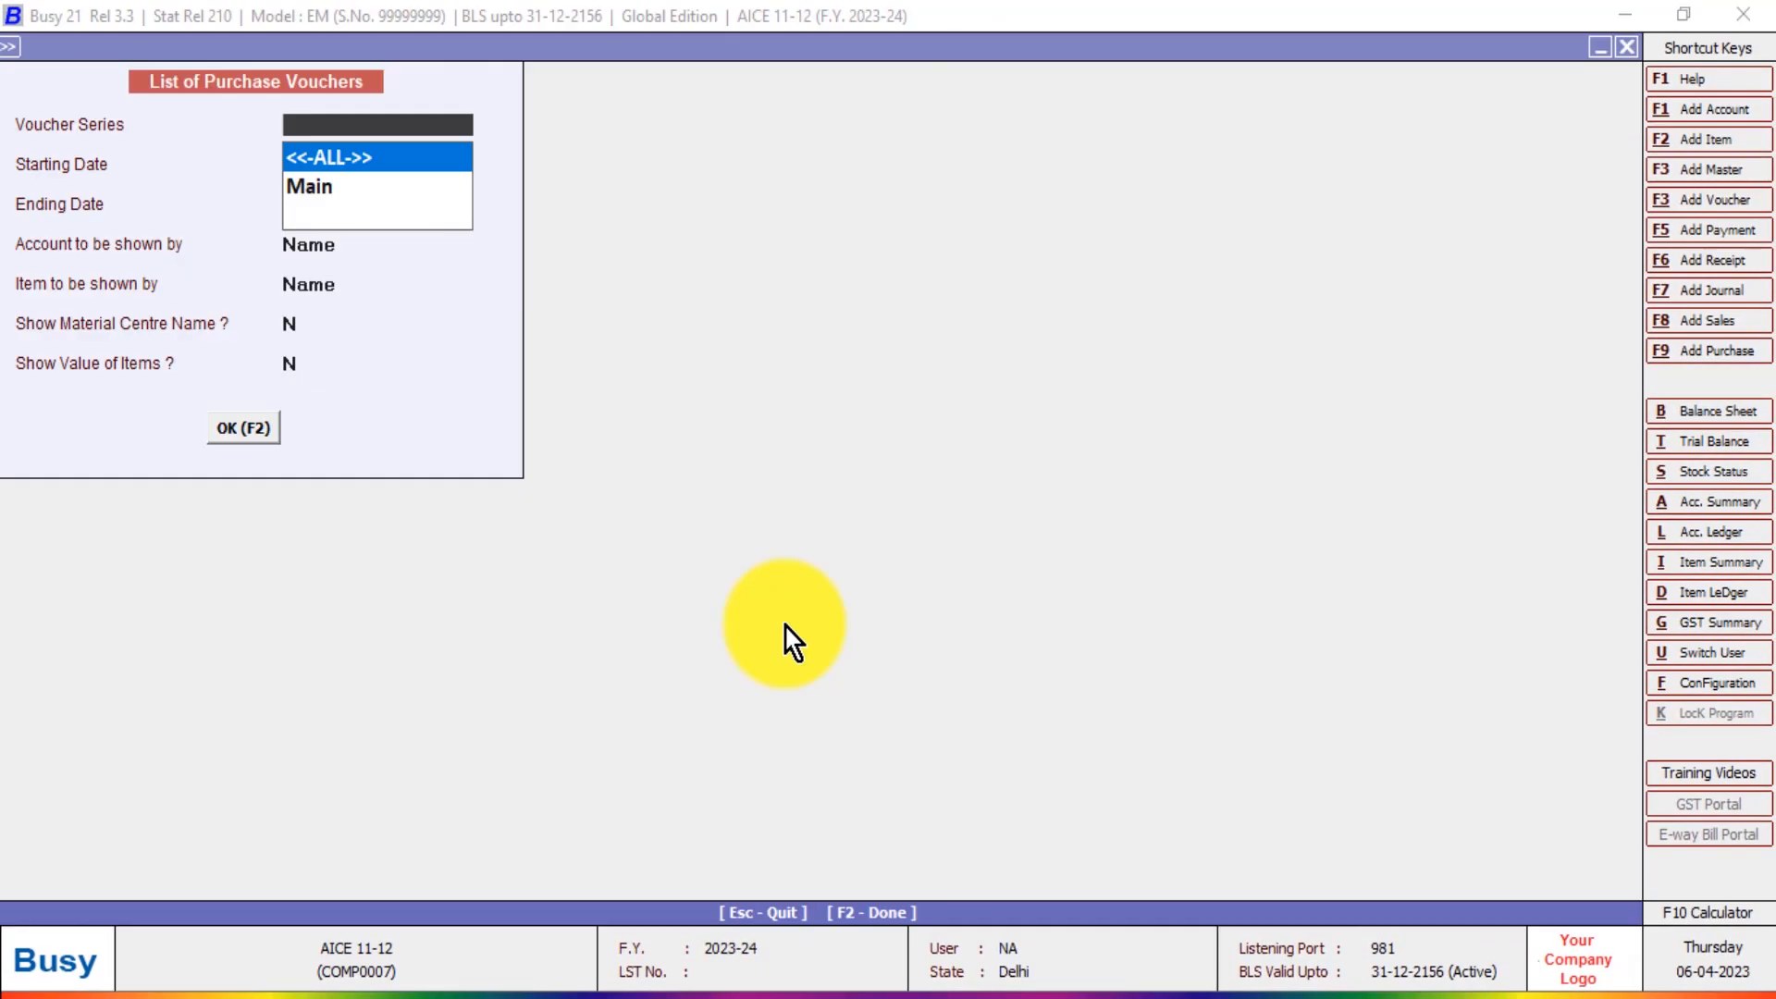
Display the purchase vouchers of all series from 01-04-2023 to 06-04-2023 with default options, and close the list.
key(Return)
key(Return)
key(Return)
key(Return)
key(Return)
key(Return)
key(Return)
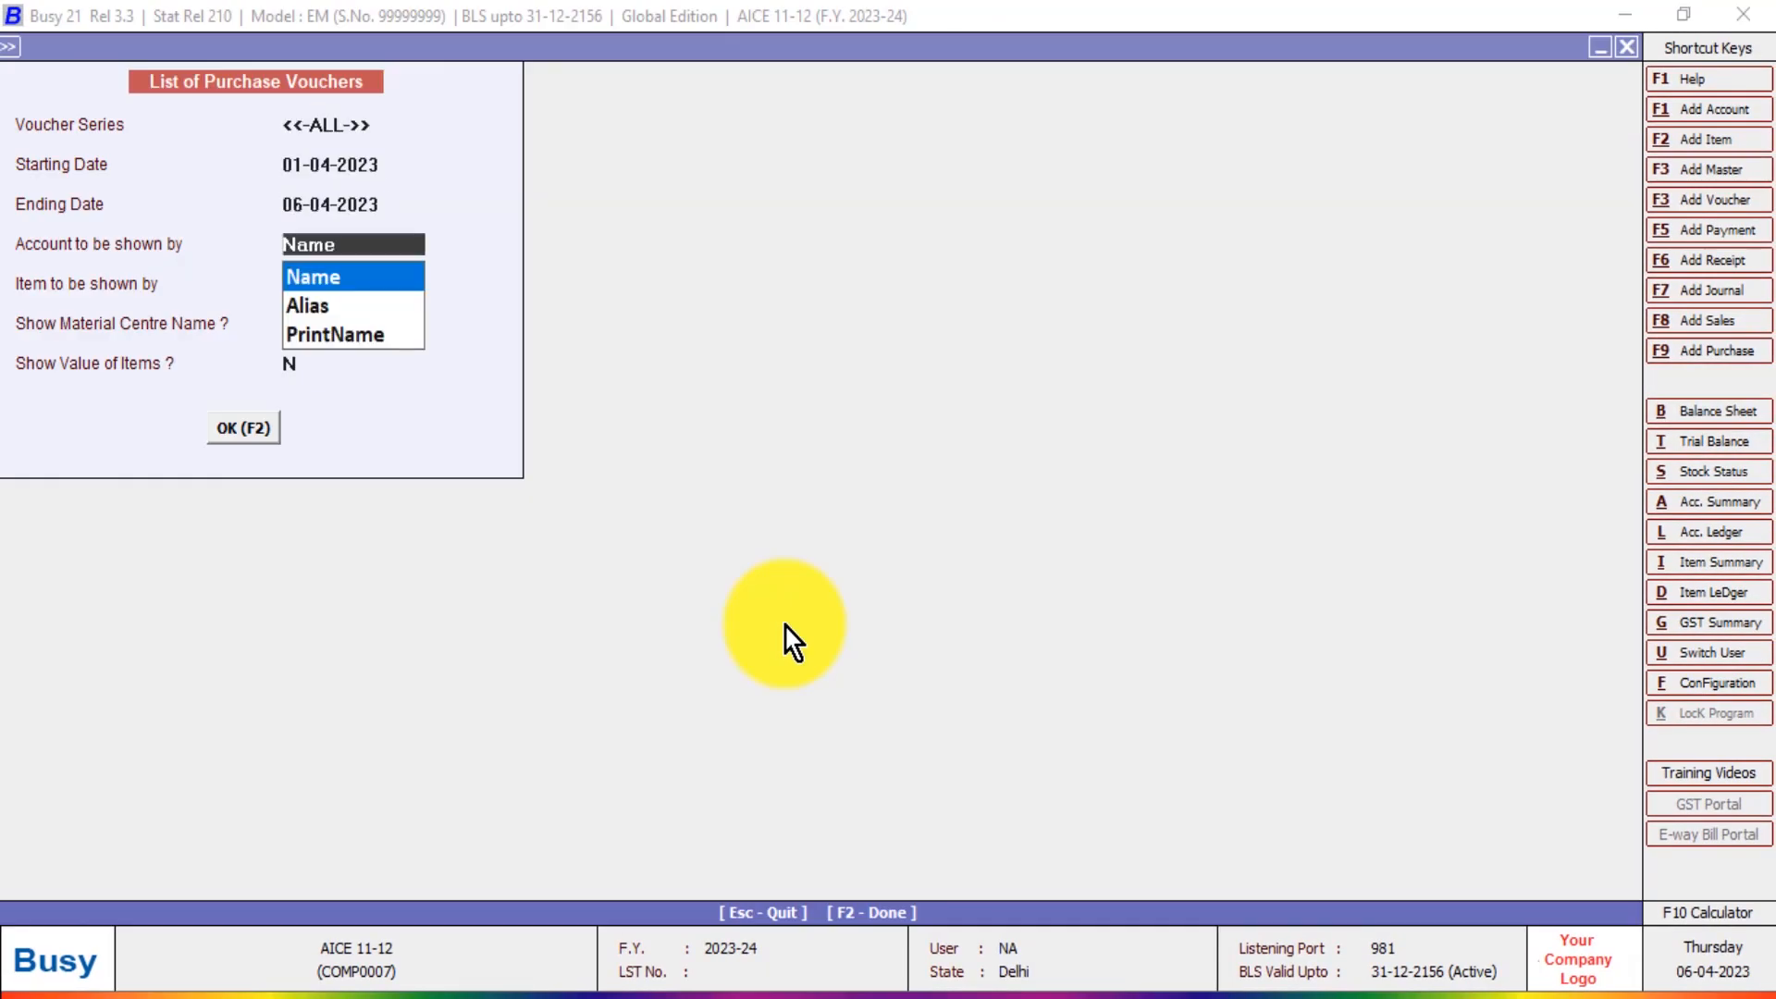
key(Return)
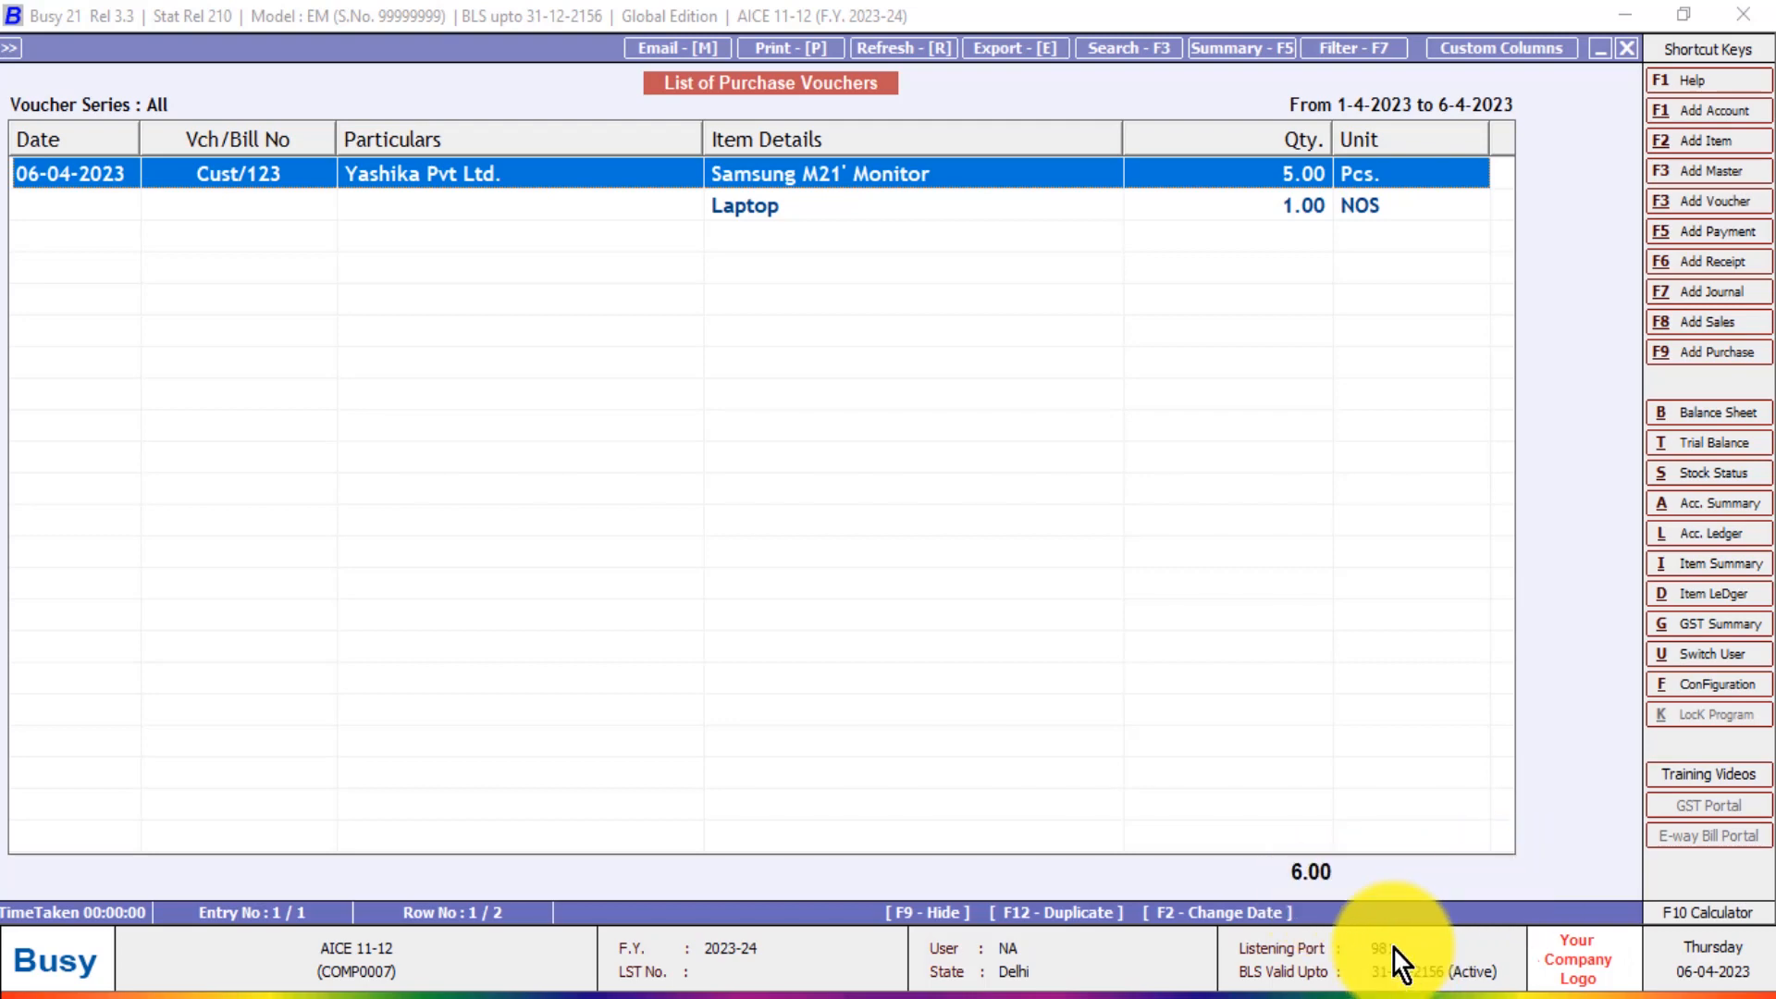
key(Escape)
key(Escape)
key(Escape)
key(Return)
key(Escape)
Open the Day Book report from the account books.
key(Right)
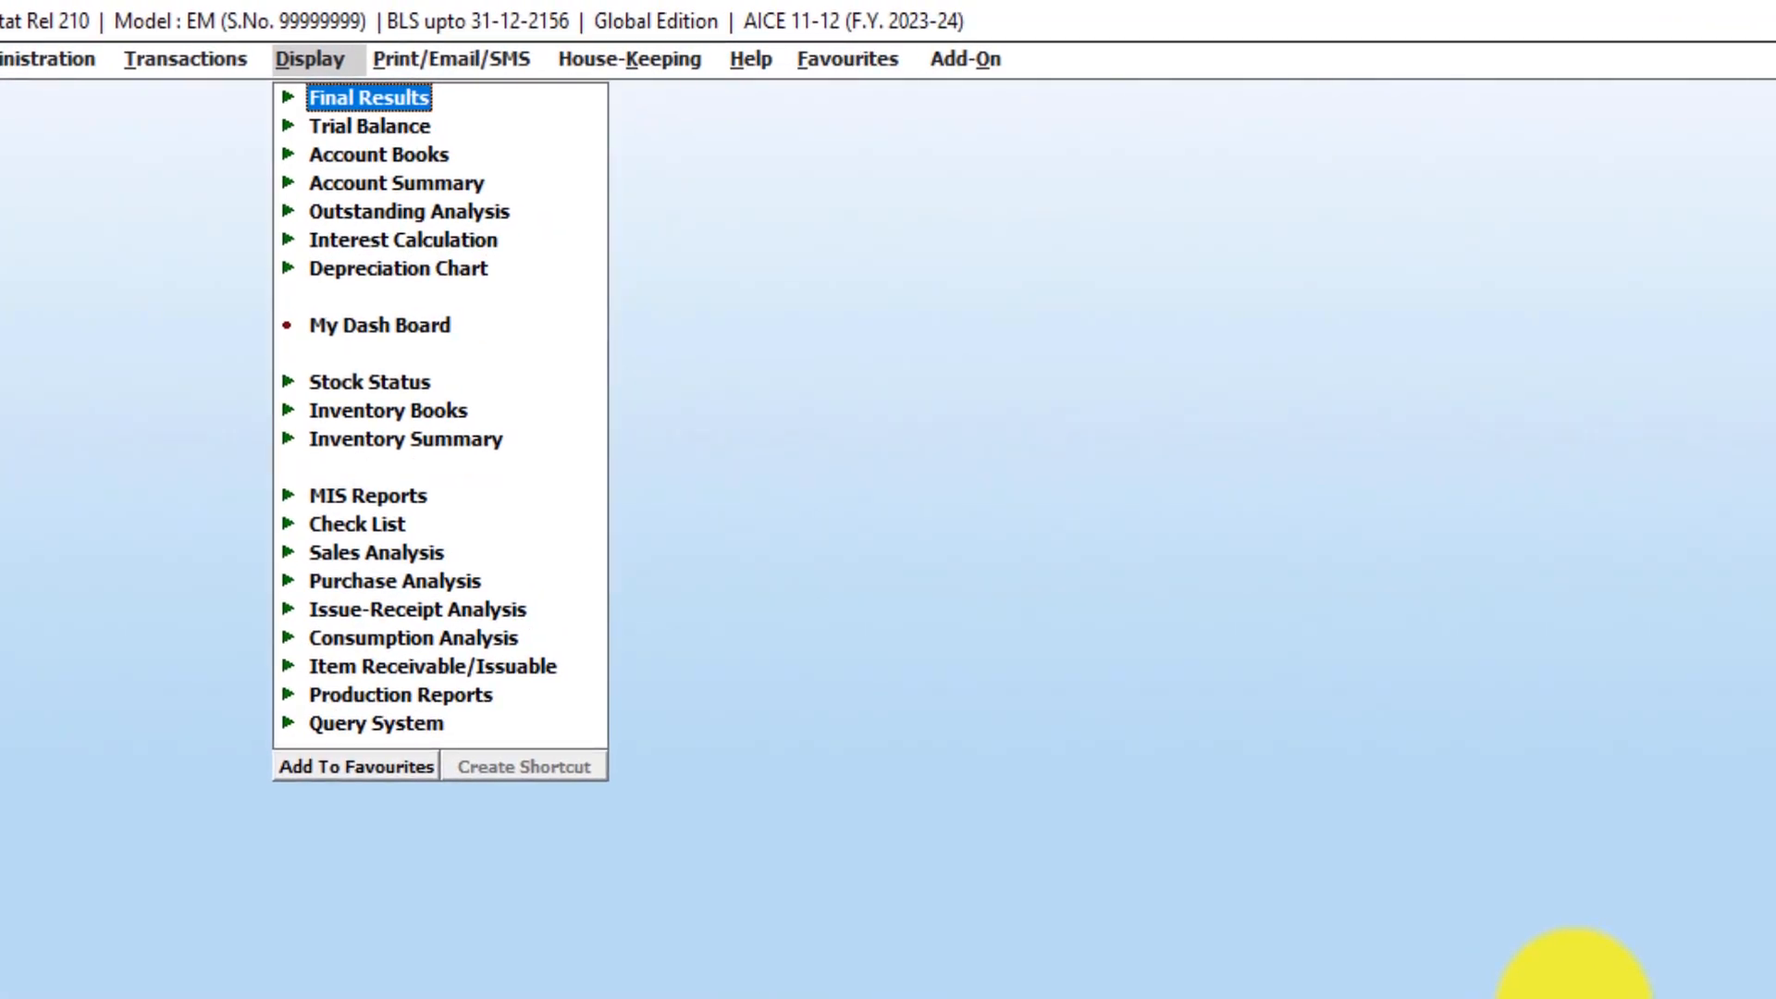
key(Down)
key(Down)
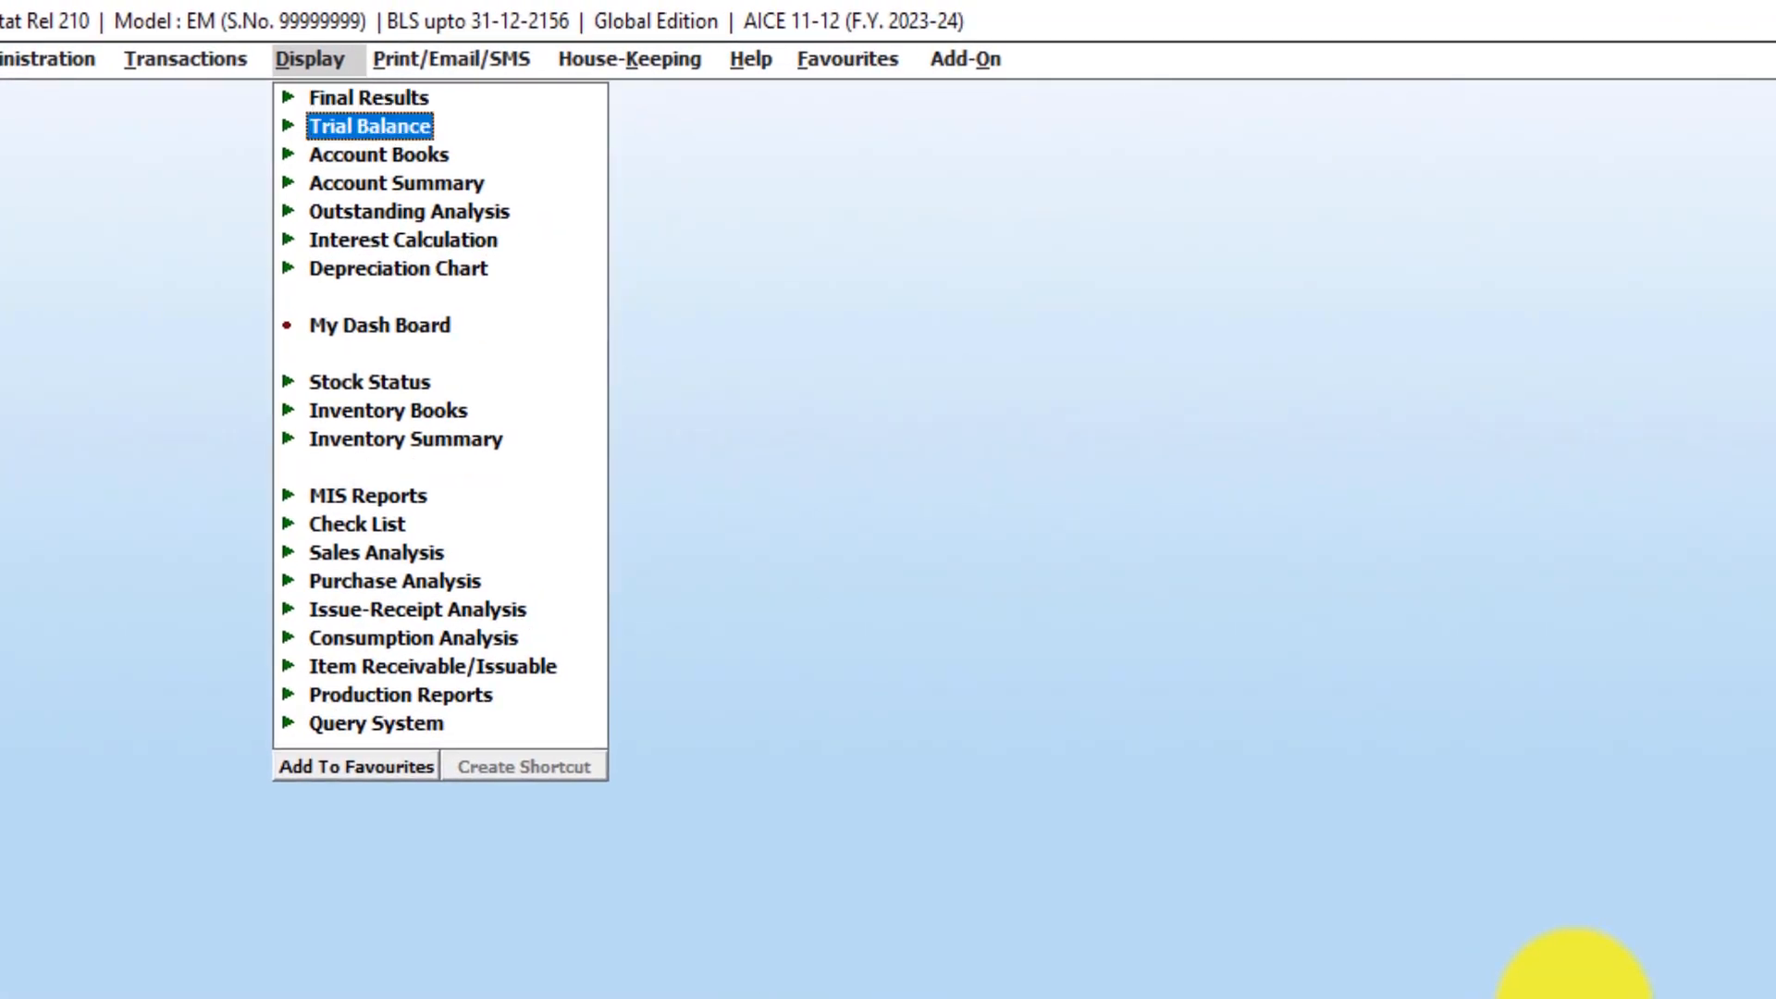
key(Return)
key(Down)
key(Up)
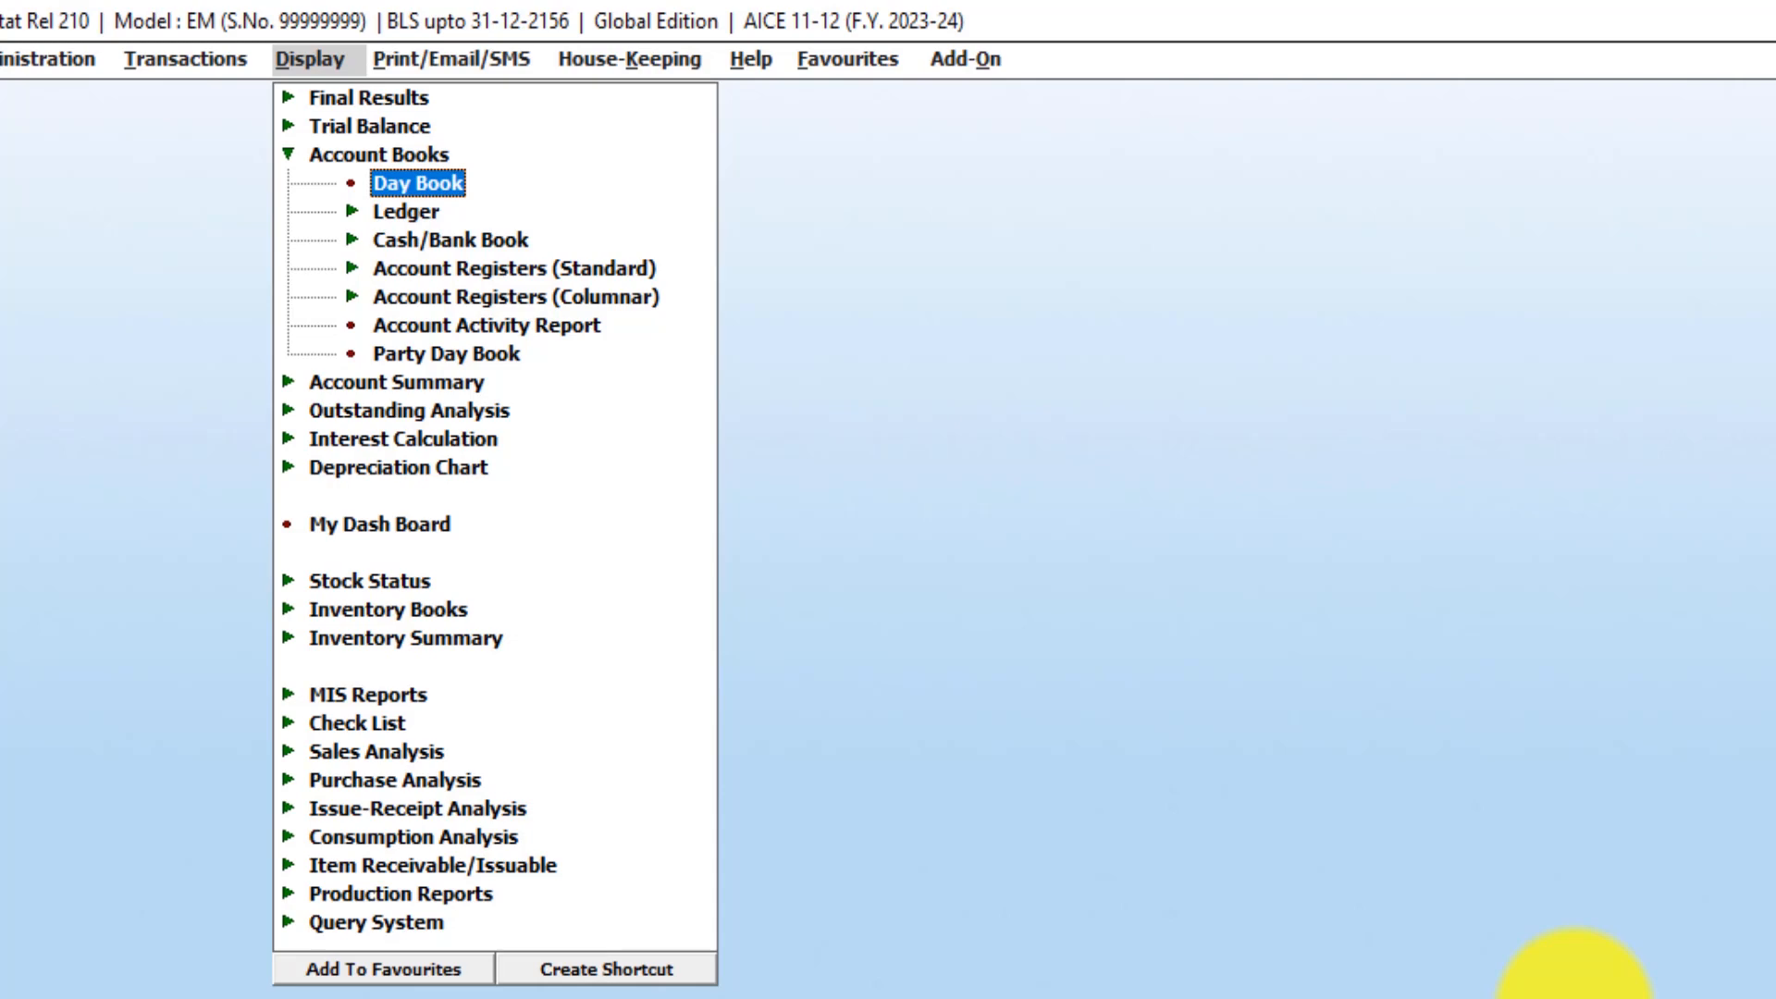
key(Return)
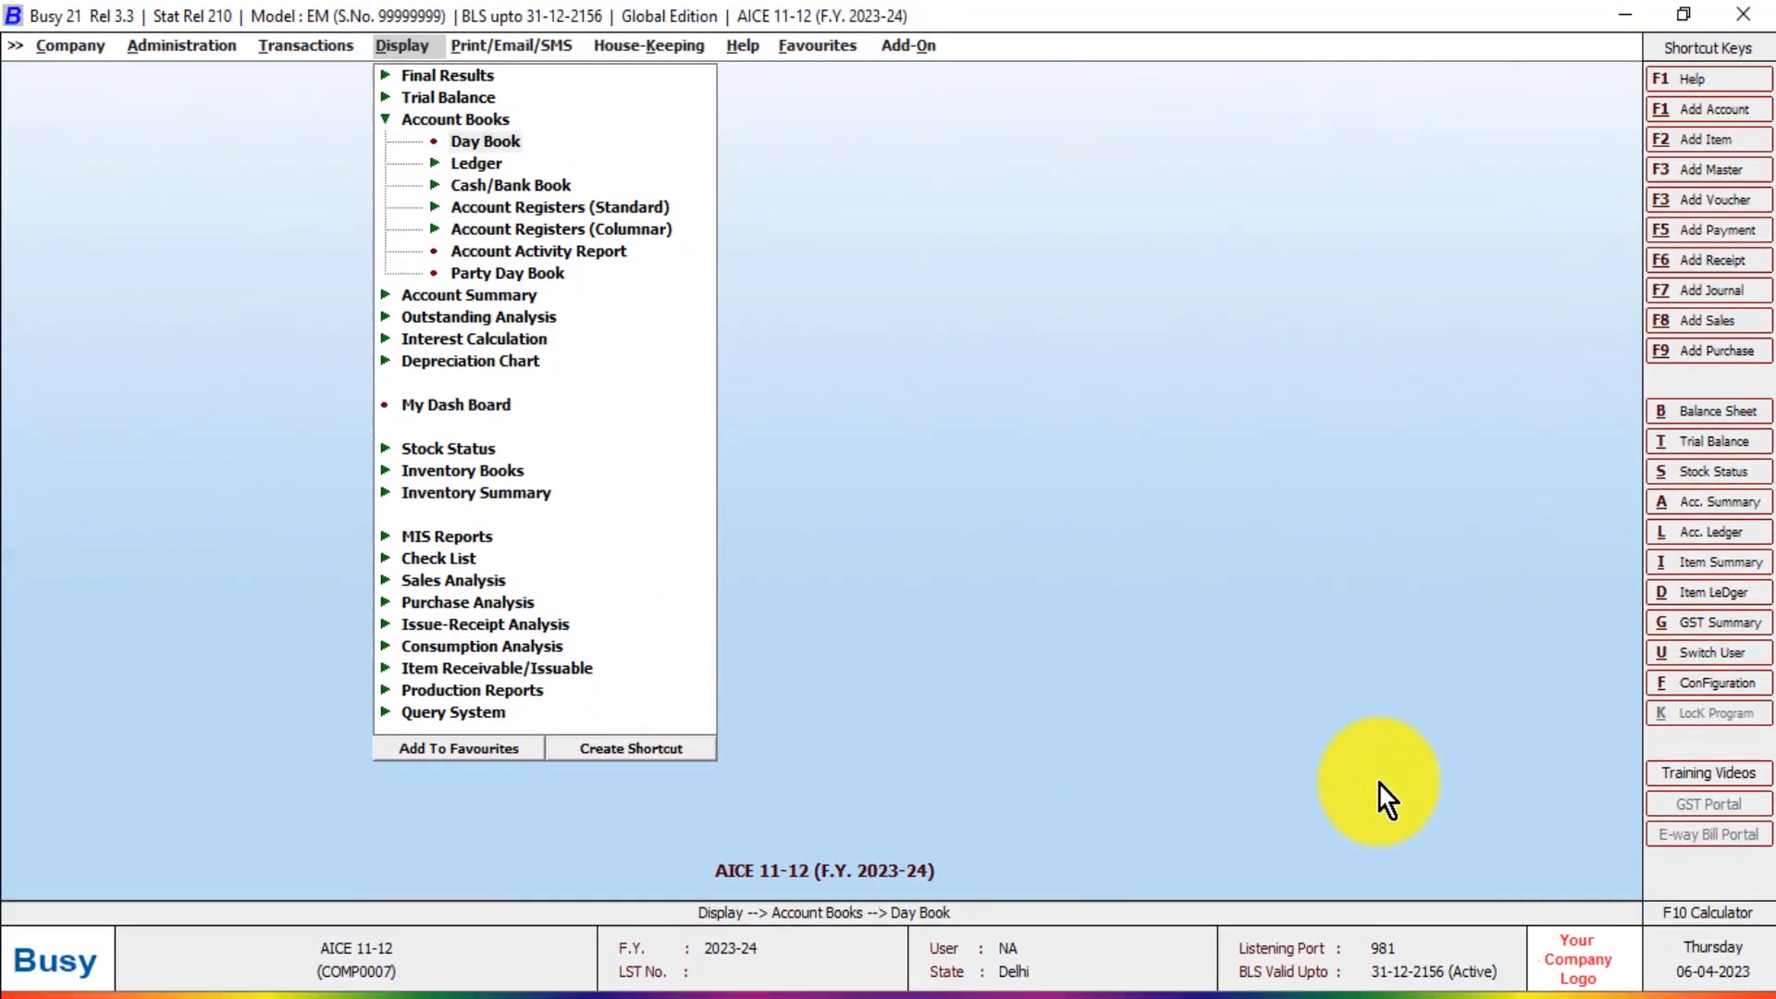
key(Return)
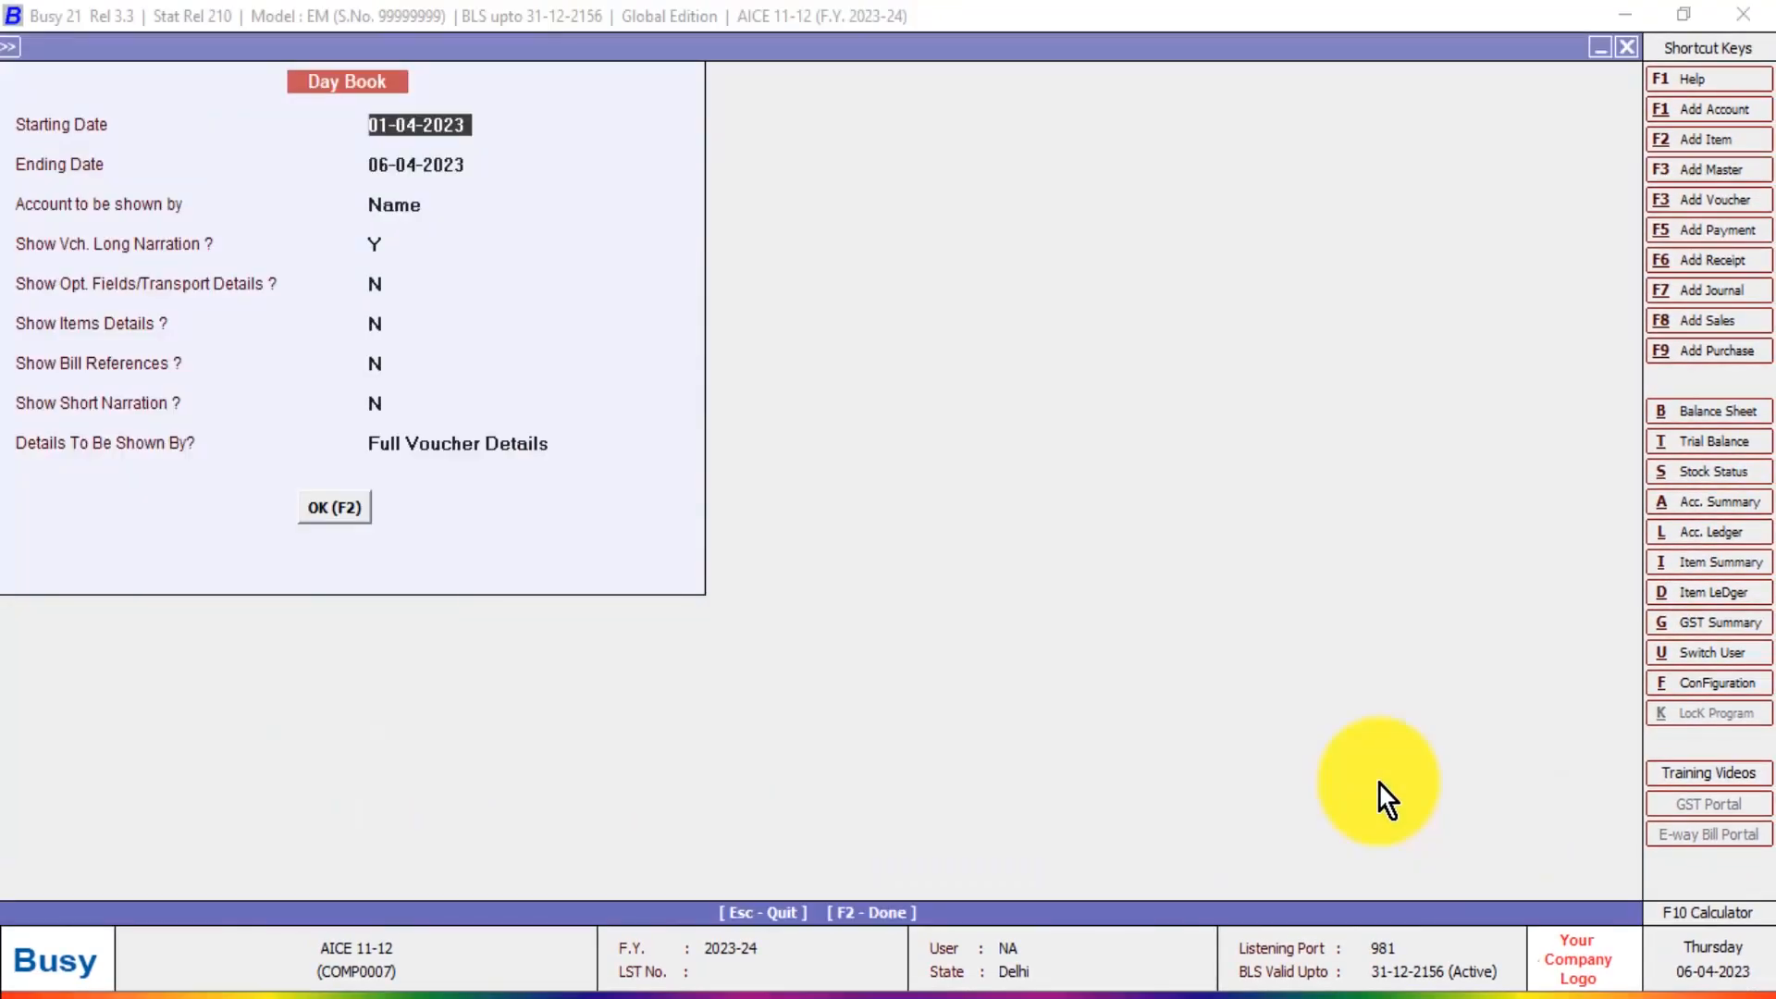
Generate the Day Book from 01-04-2023 to 06-04-2023 with long narrations and full voucher details.
key(Return)
key(Return)
key(Return)
key(Return)
key(Return)
key(Return)
key(Return)
key(Return)
key(Return)
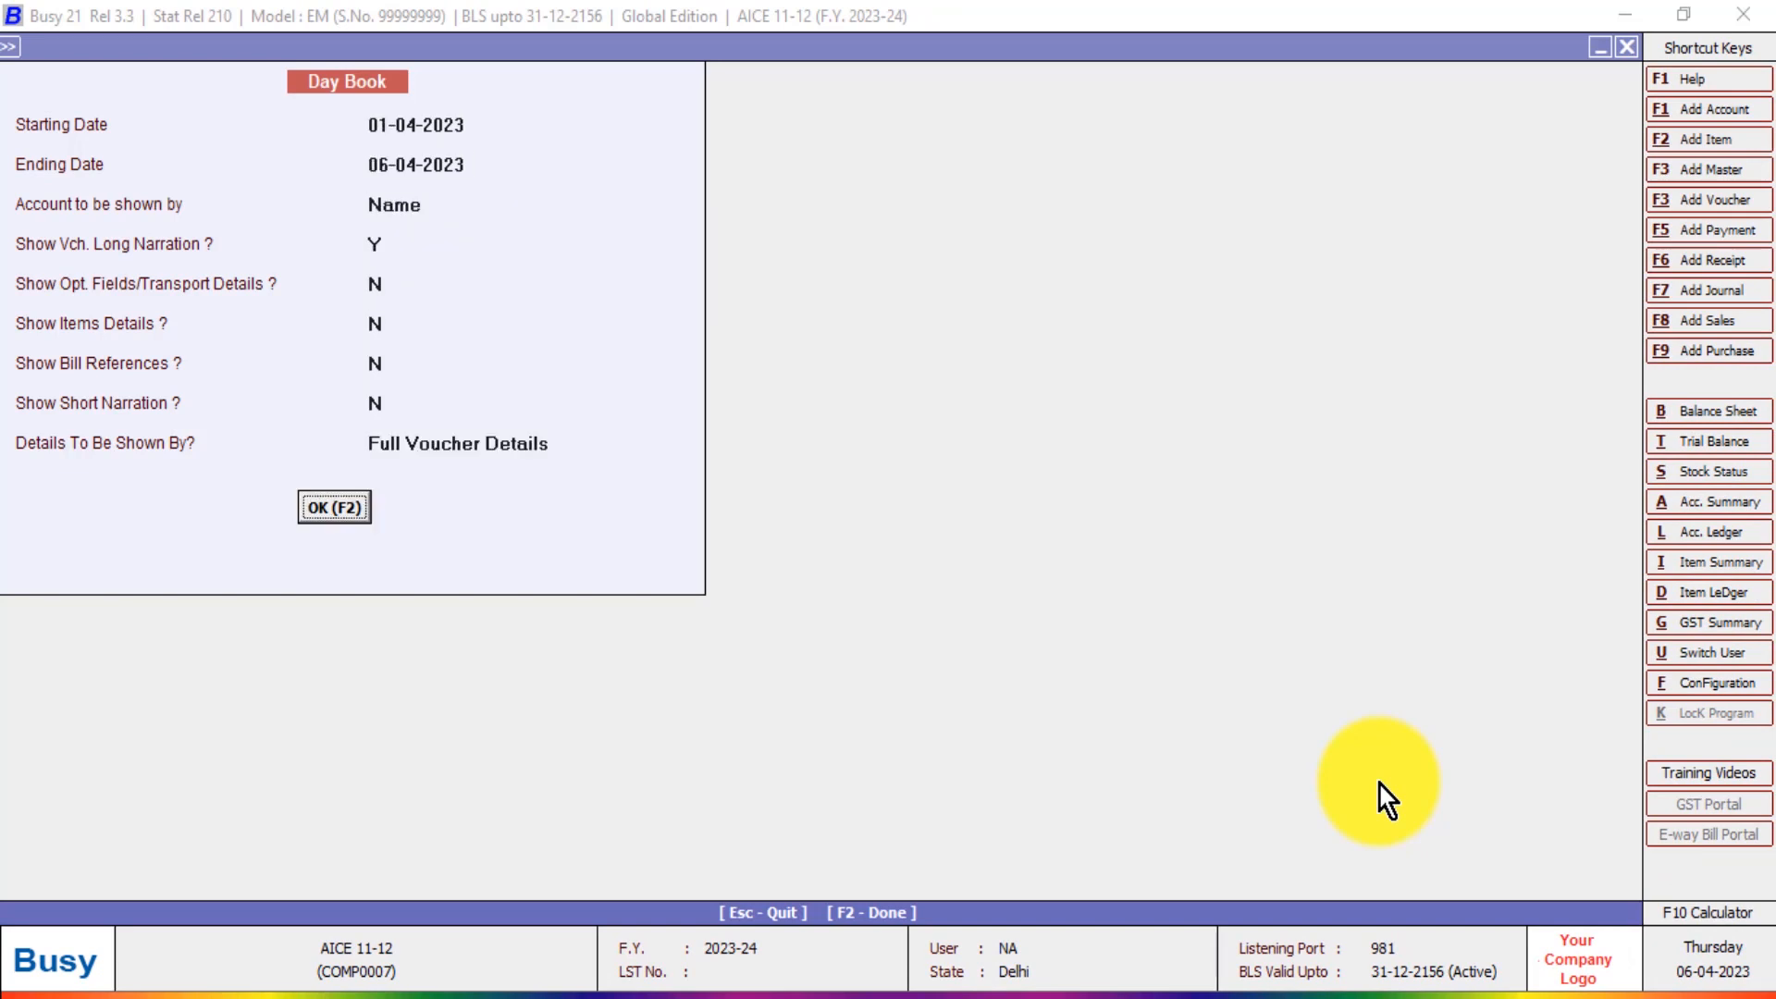
key(Return)
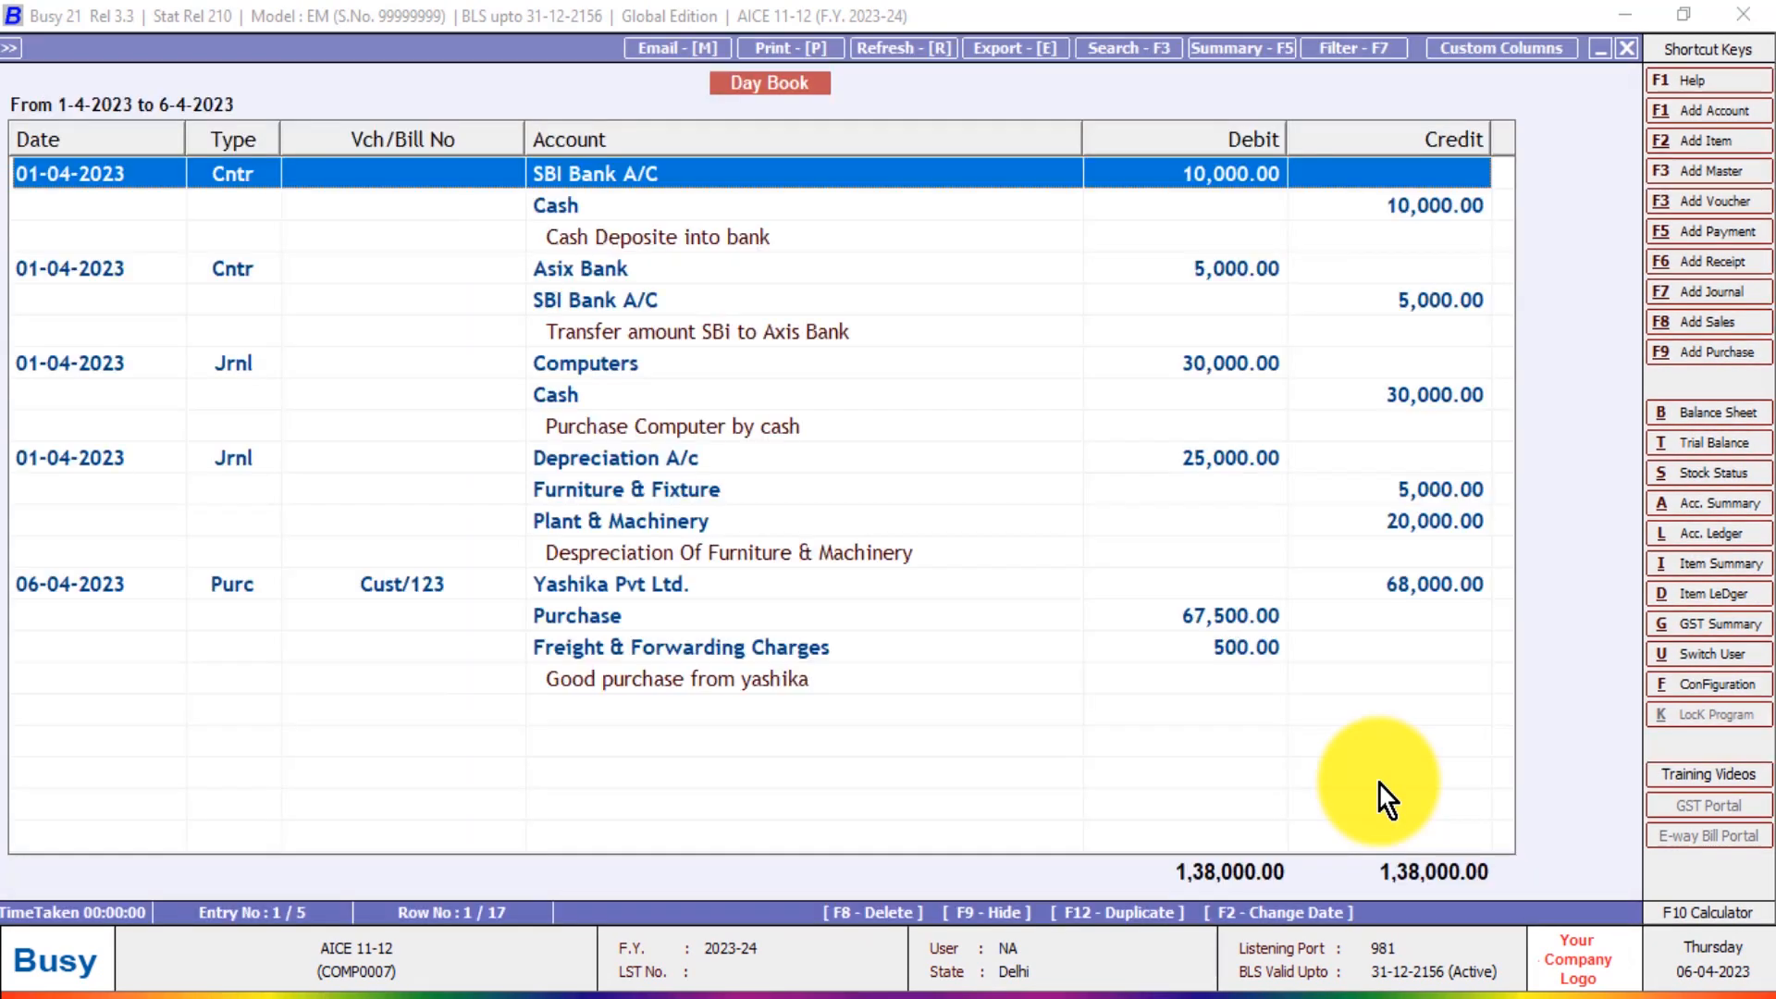
Examine the Day Book entries down to the Yashika Pvt Ltd. purchase, and close the report.
key(Down)
key(Down)
key(Down)
key(Down)
key(Down)
key(Down)
key(Down)
key(Down)
key(Down)
key(Down)
key(Down)
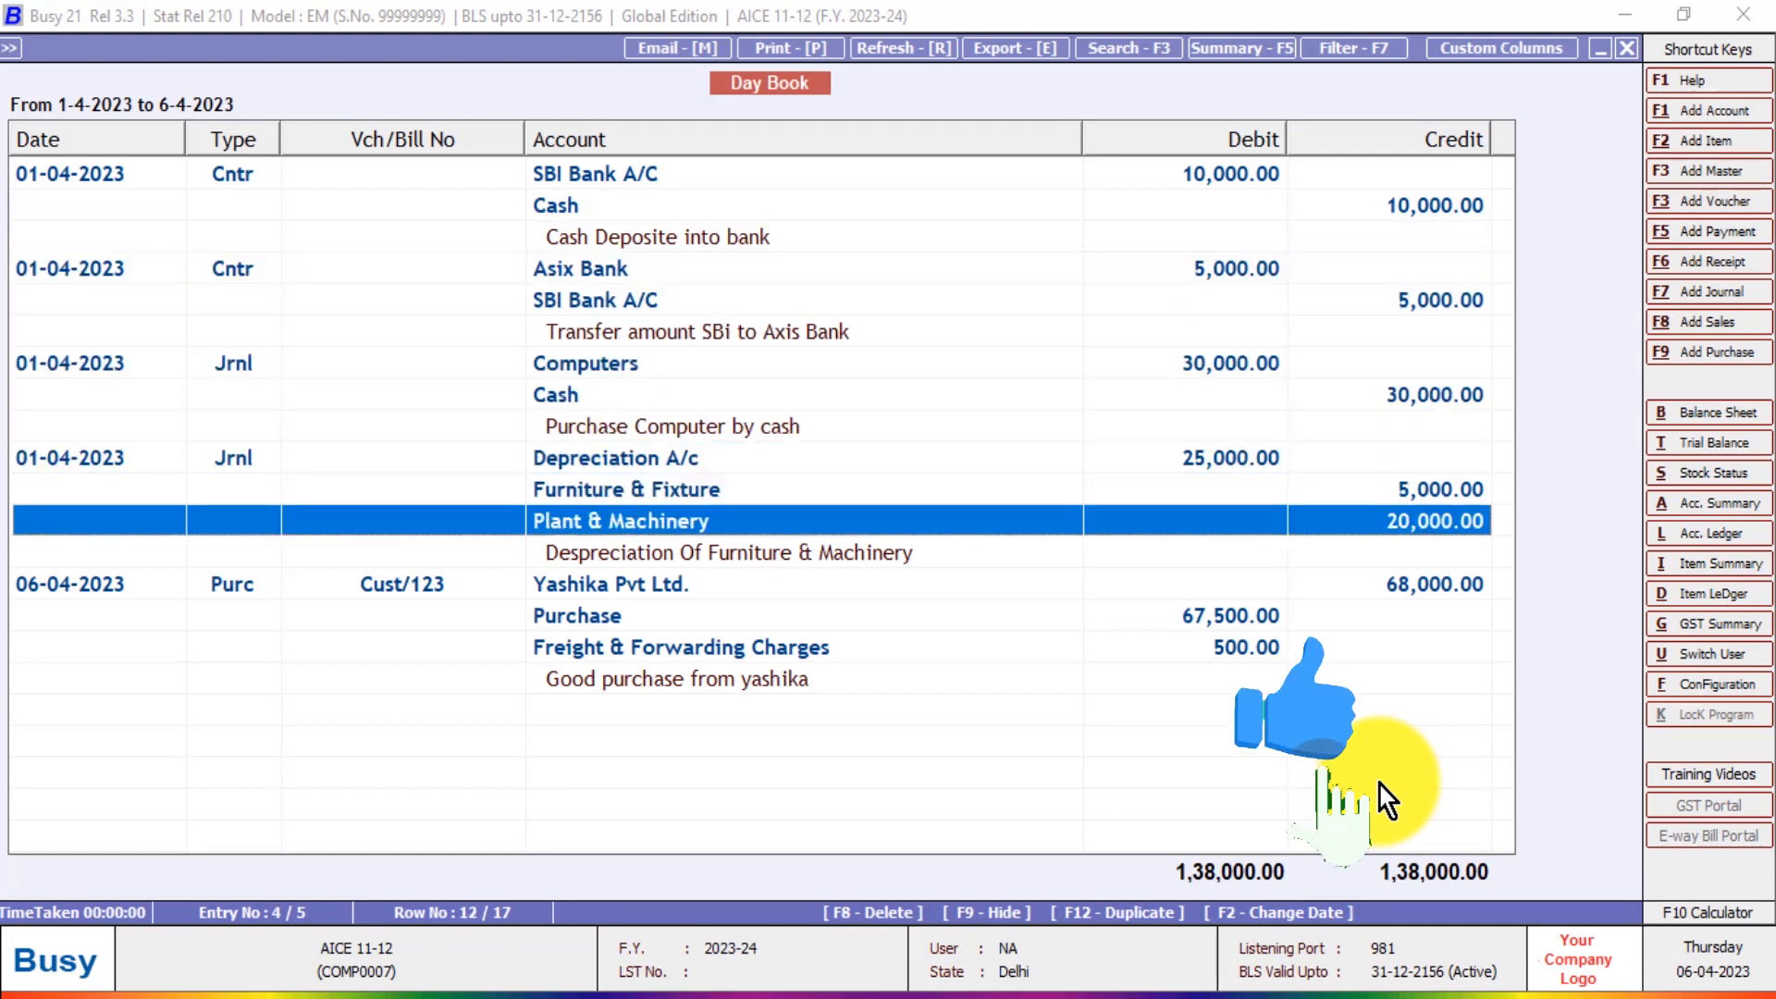
key(Down)
key(Down)
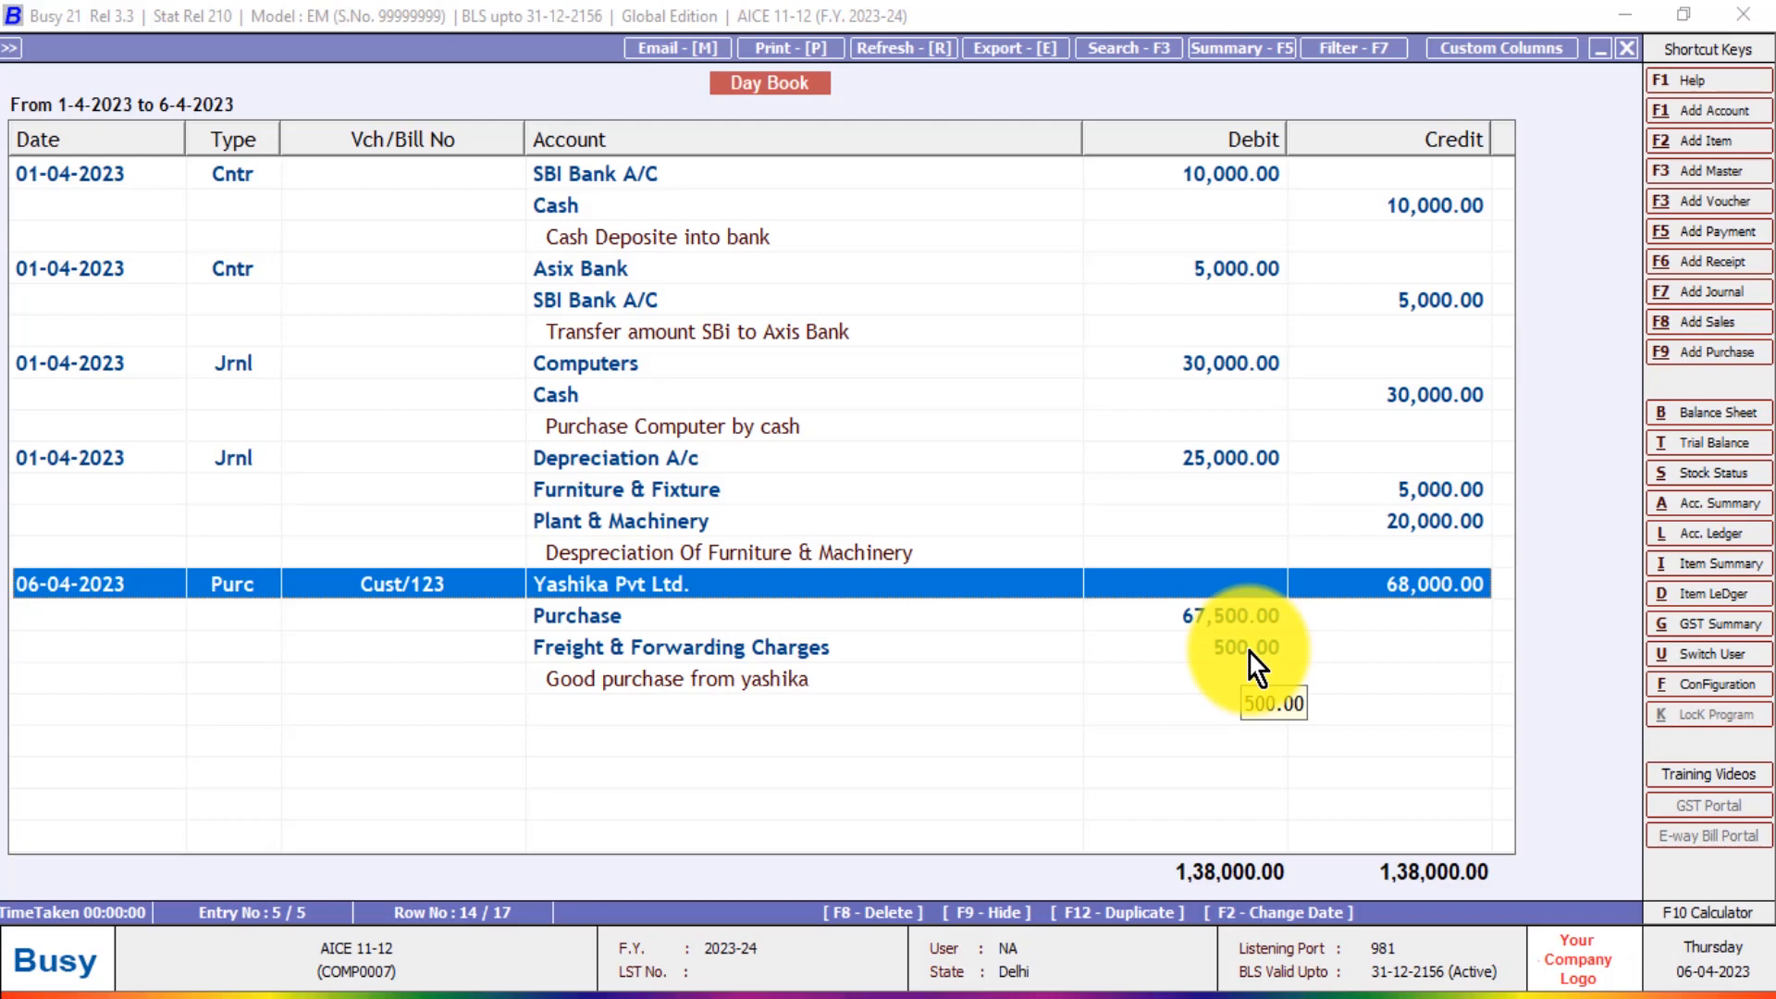
key(Escape)
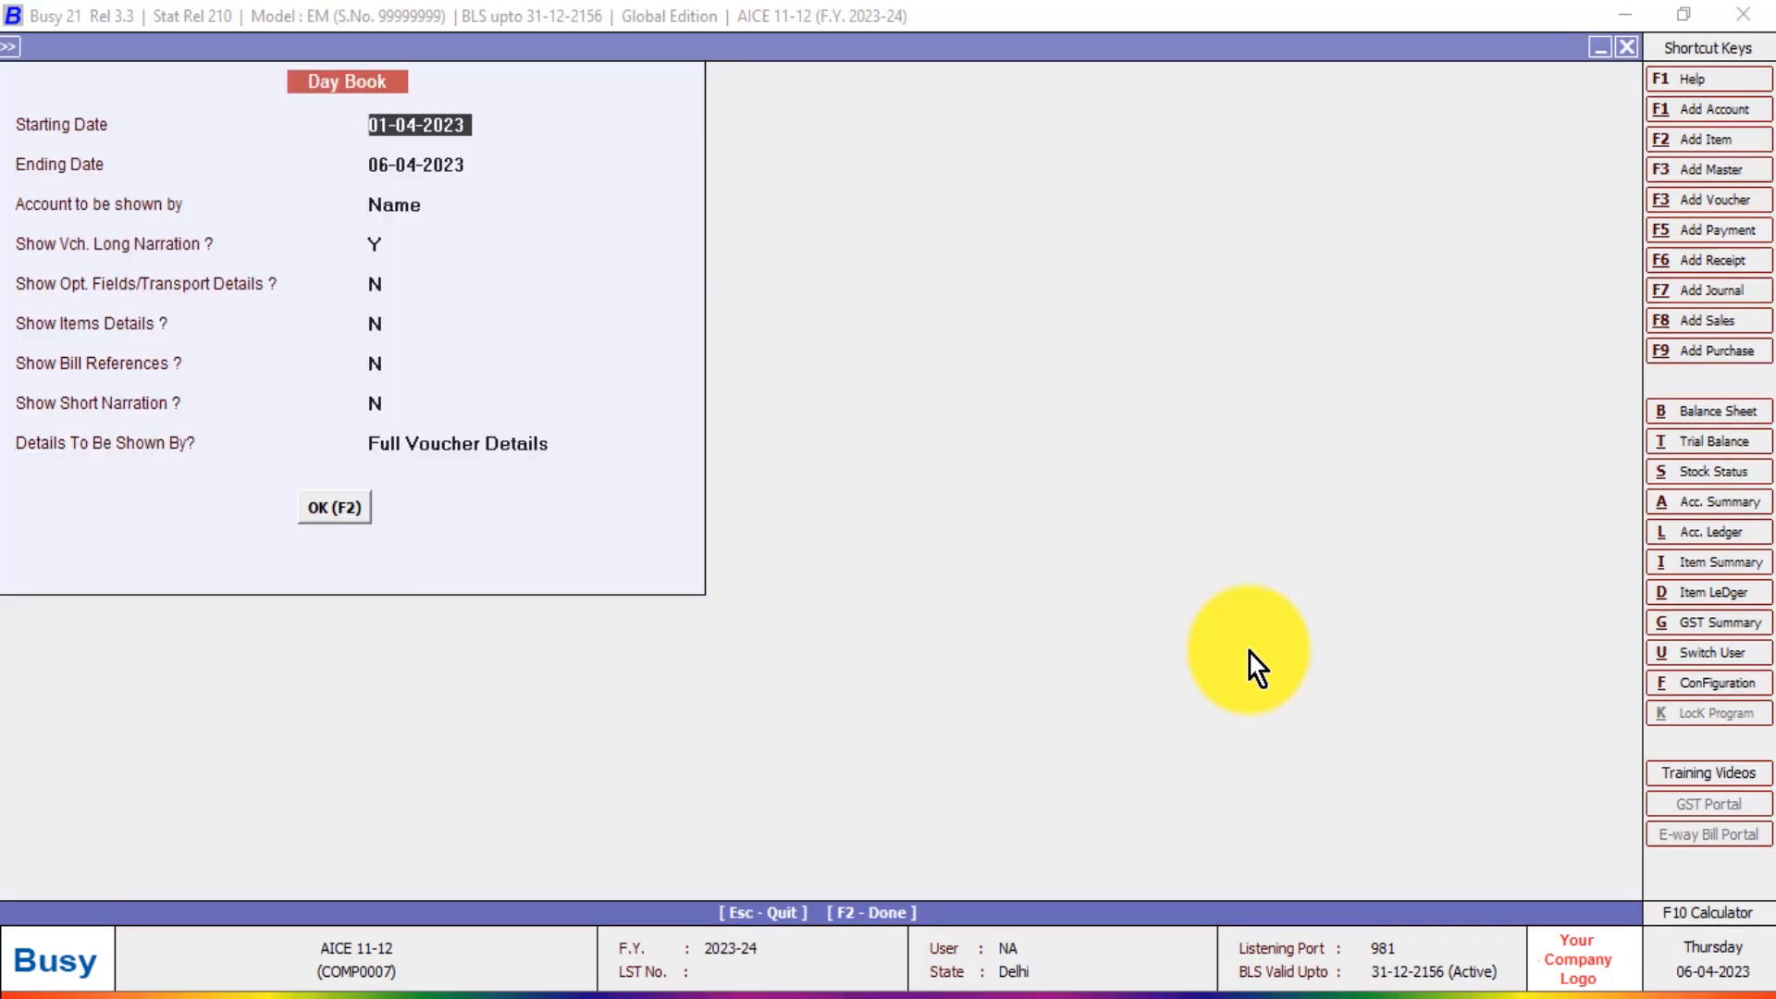
key(Escape)
key(Escape)
Open the account-wise ledger report for one account.
key(Down)
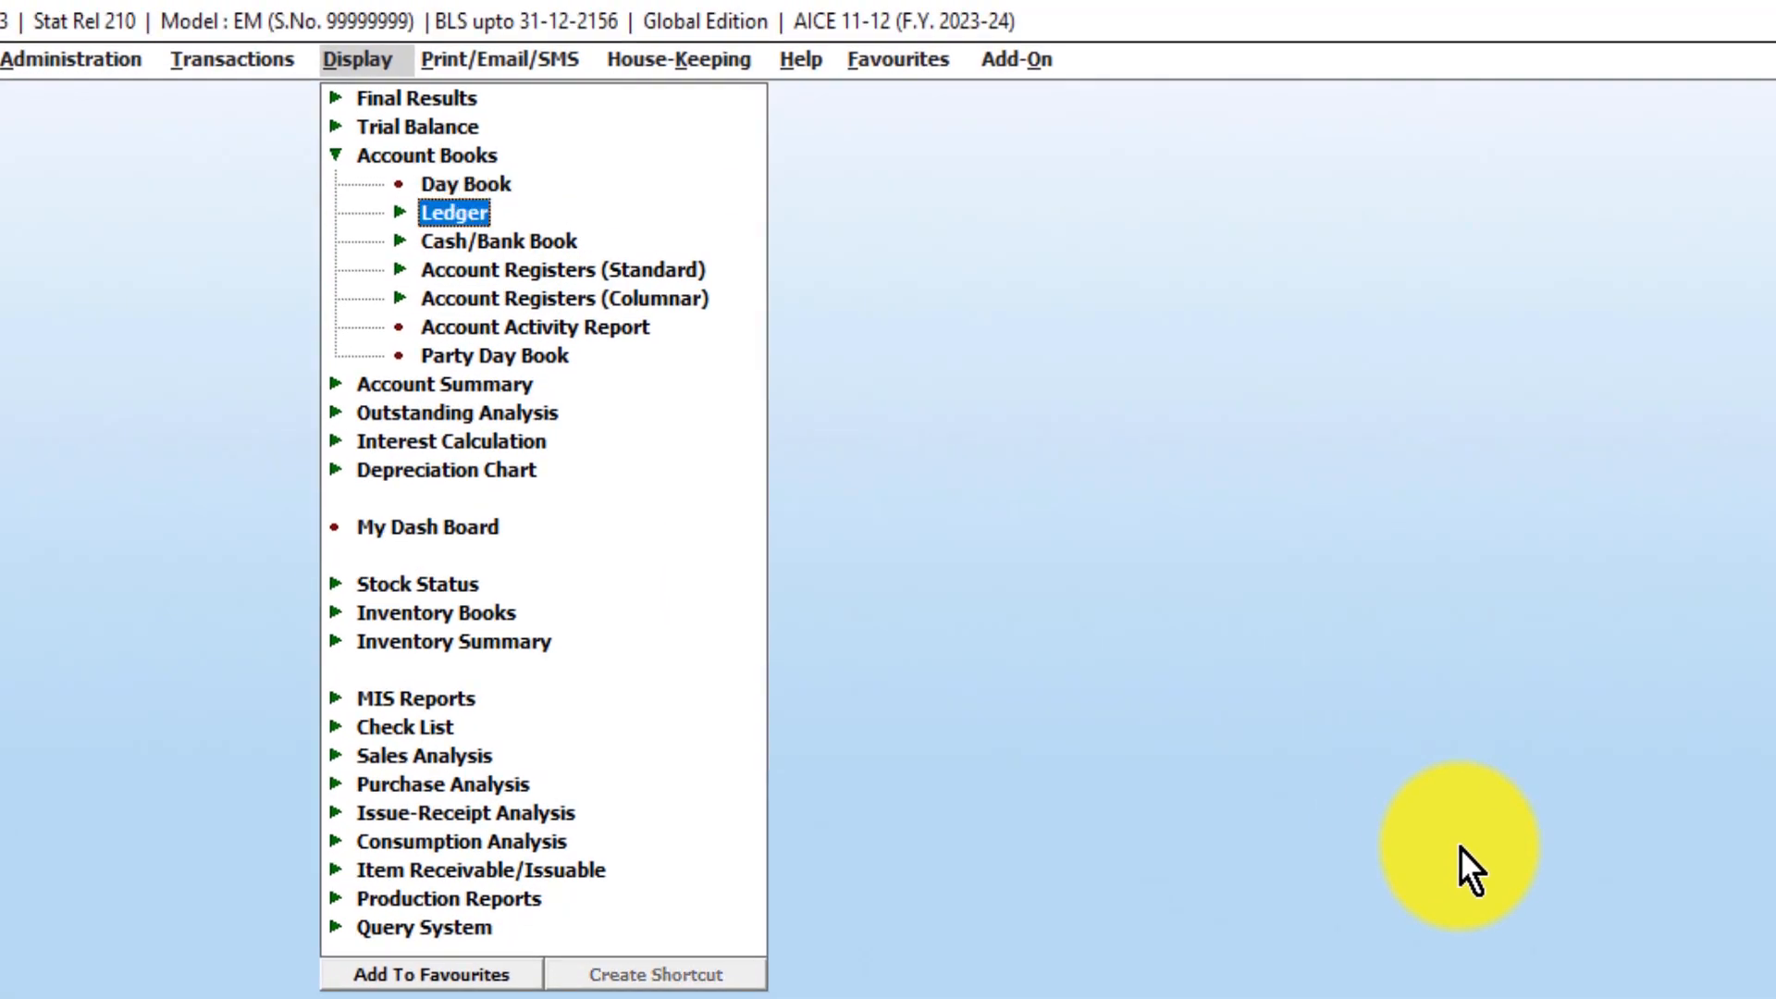
key(Return)
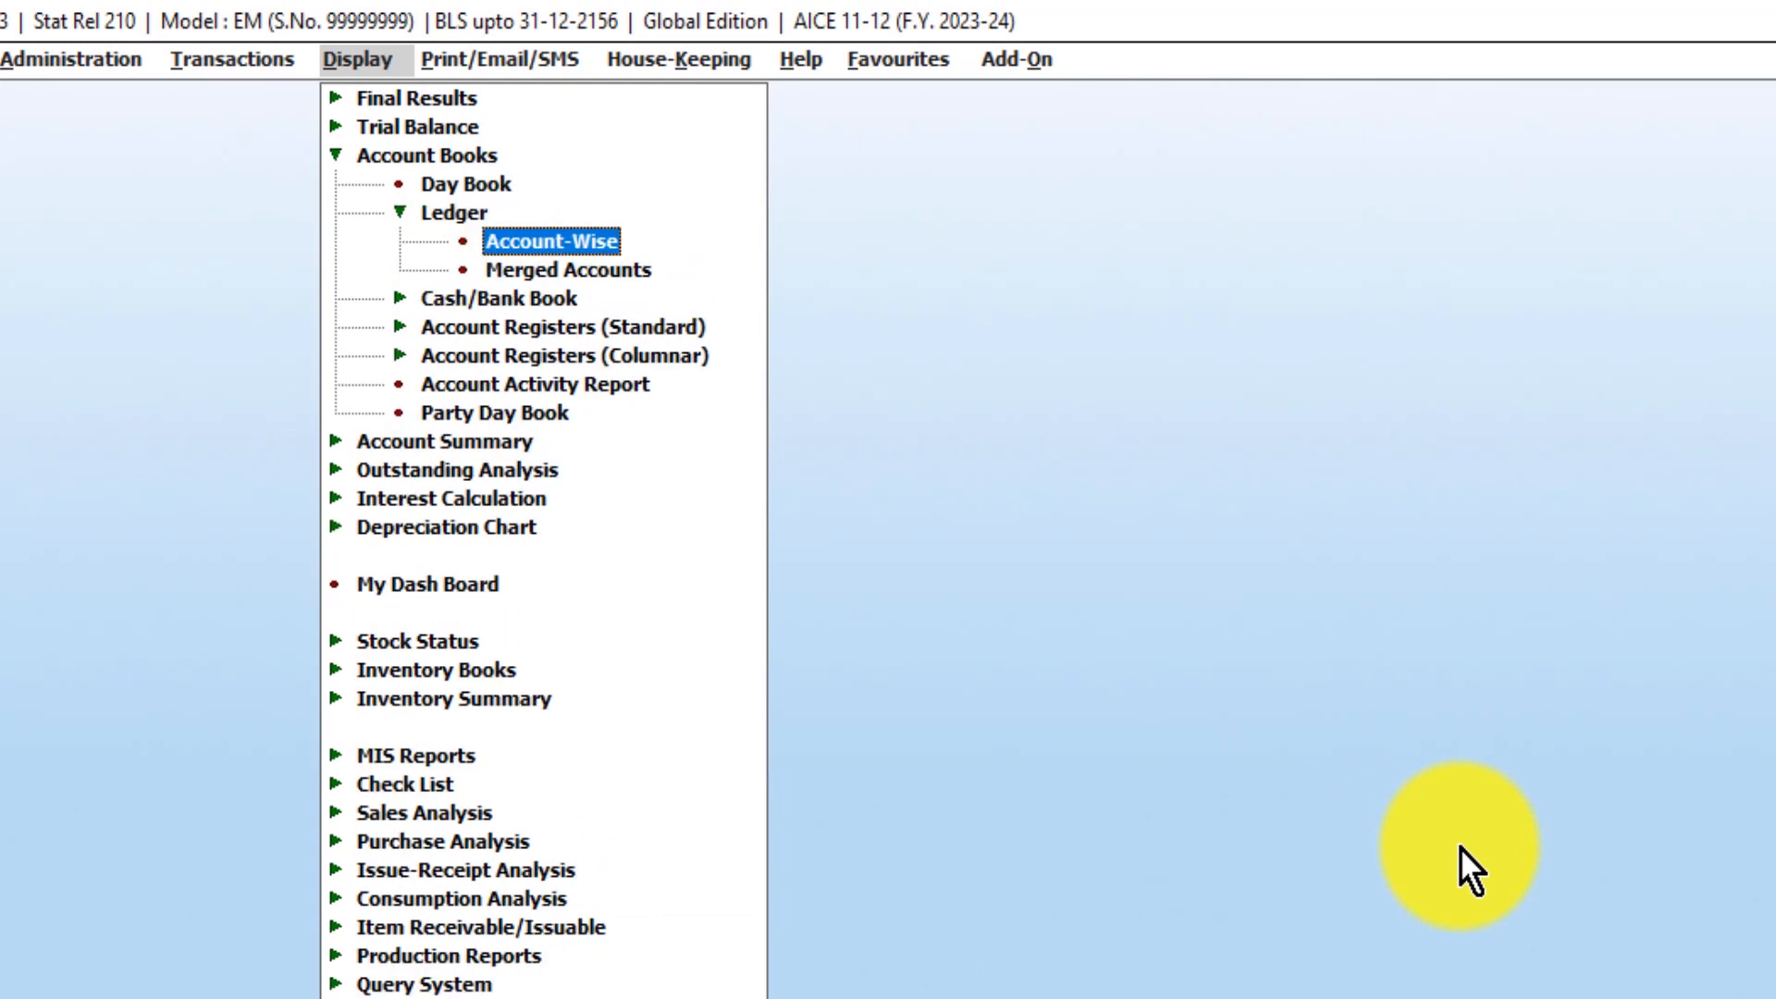
key(Return)
key(Return)
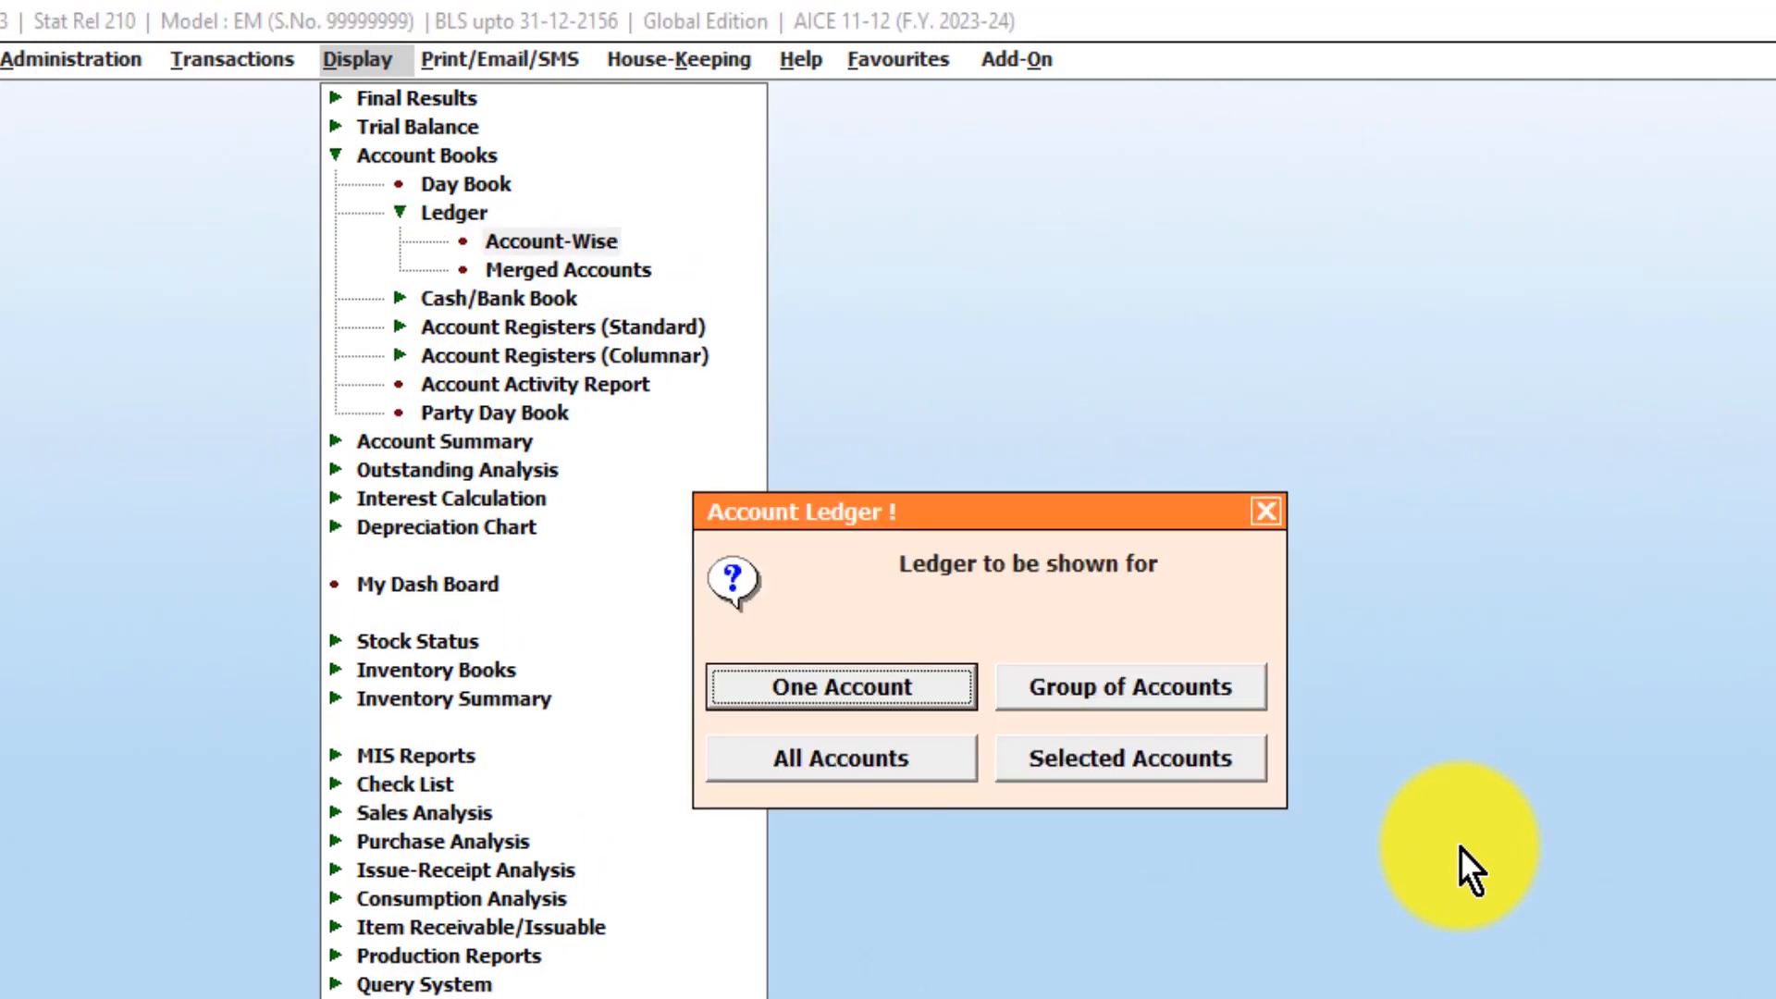
key(Return)
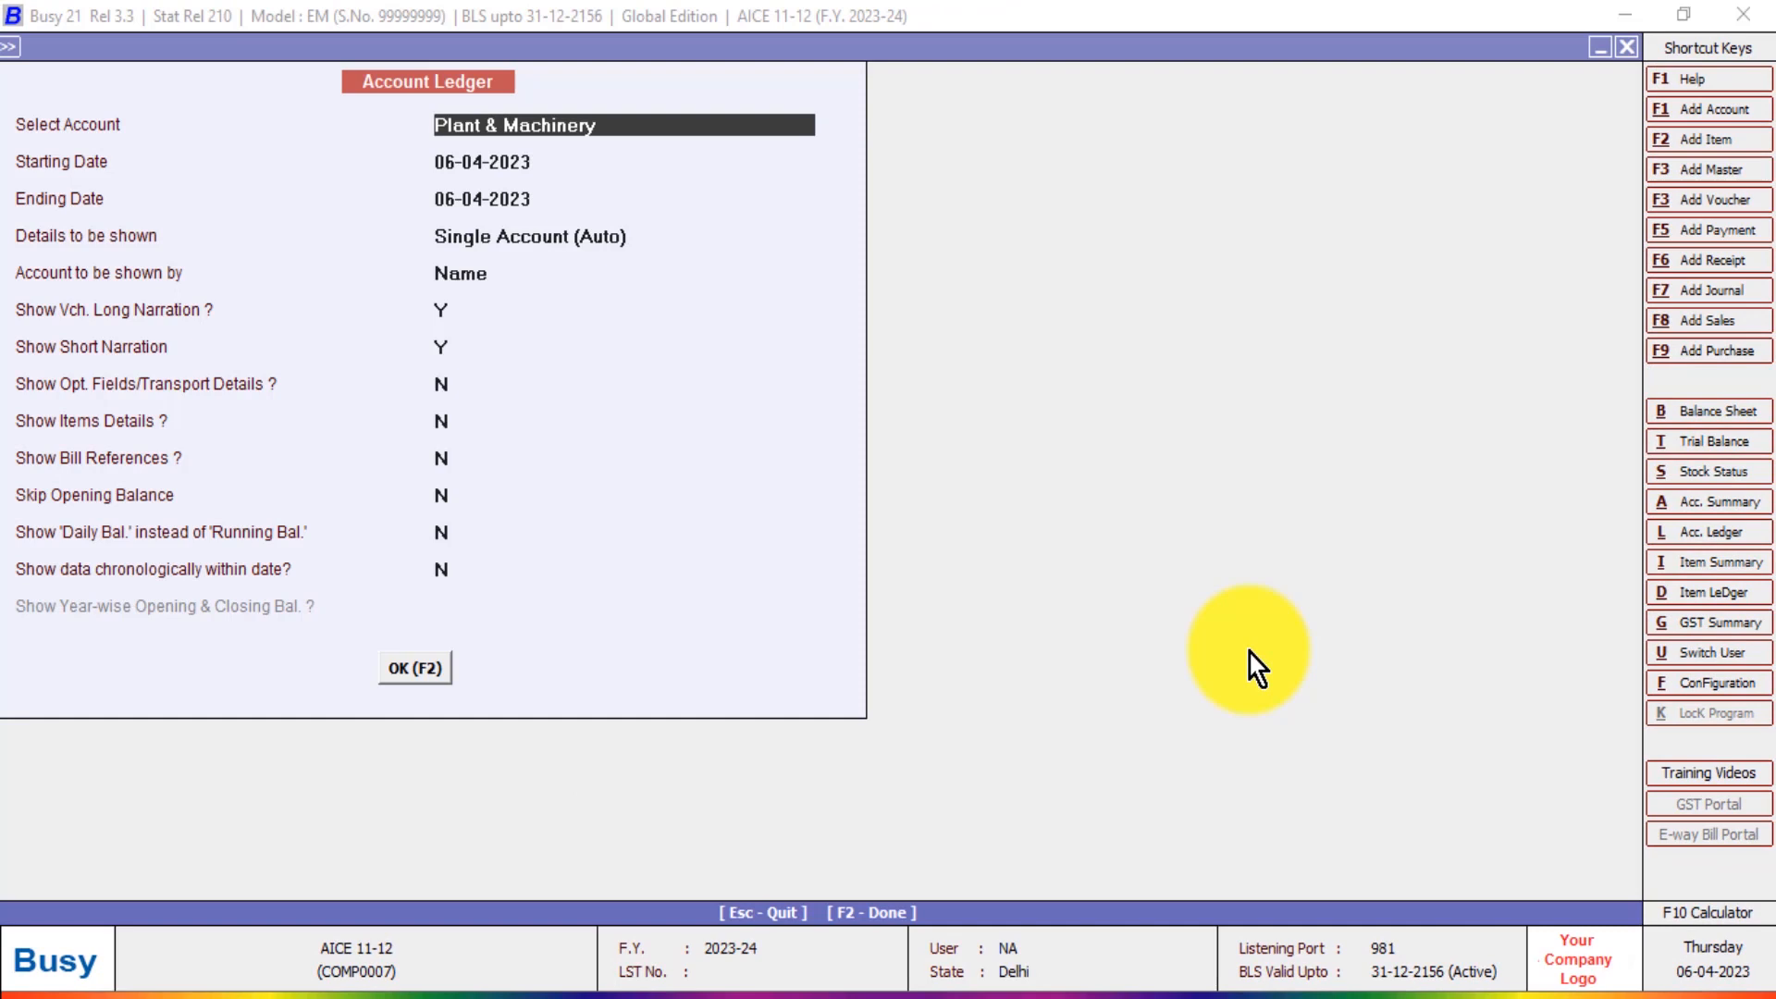
Select Yashika Pvt Ltd. as the ledger account and keep 06-04-2023 as the starting date.
key(BackSpace)
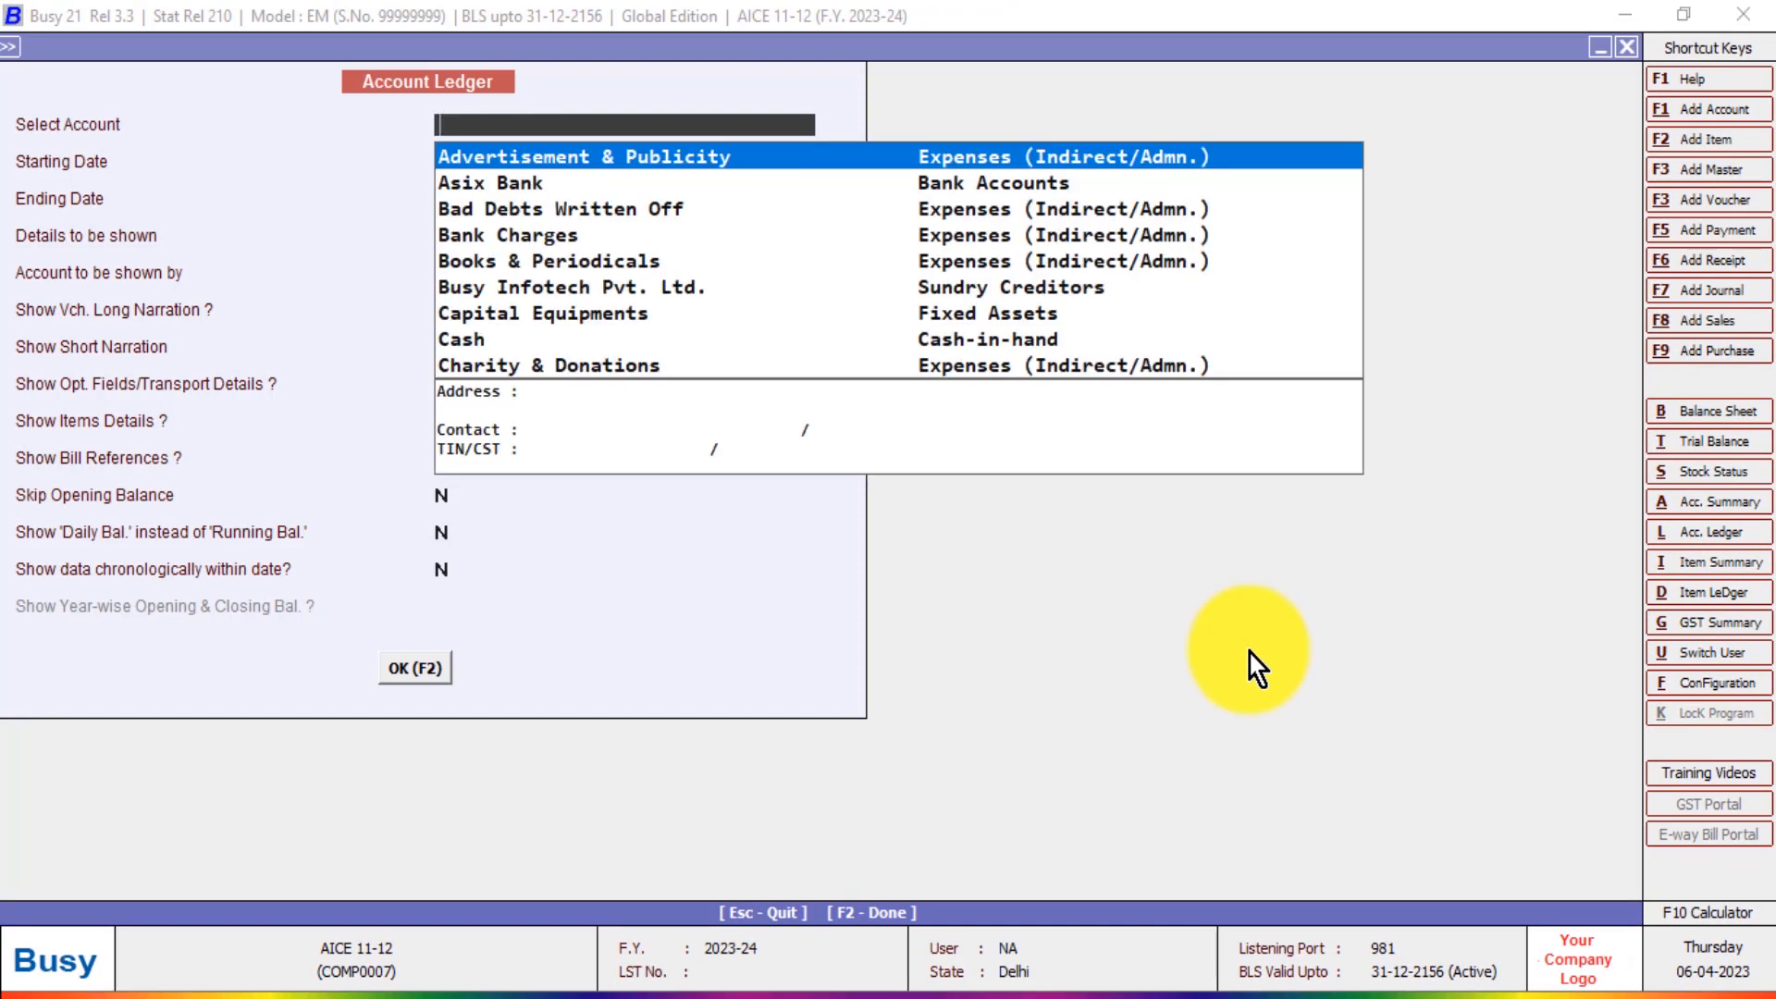
text(y)
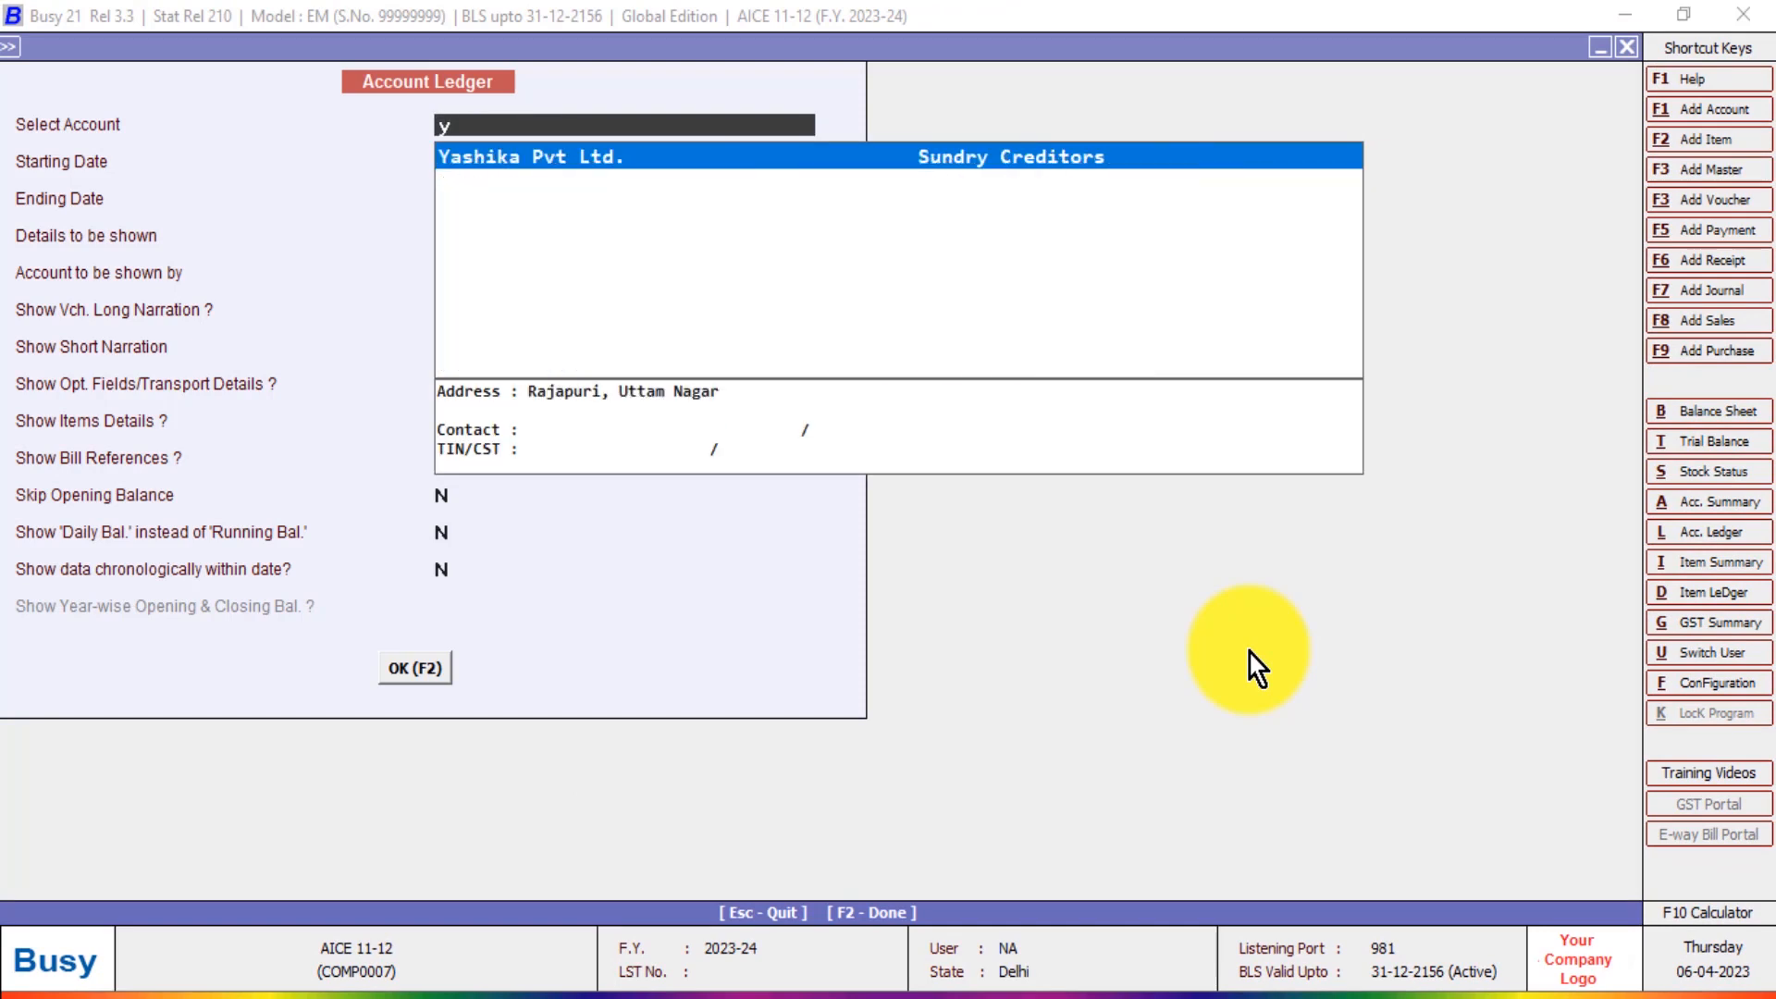
key(Return)
key(Return)
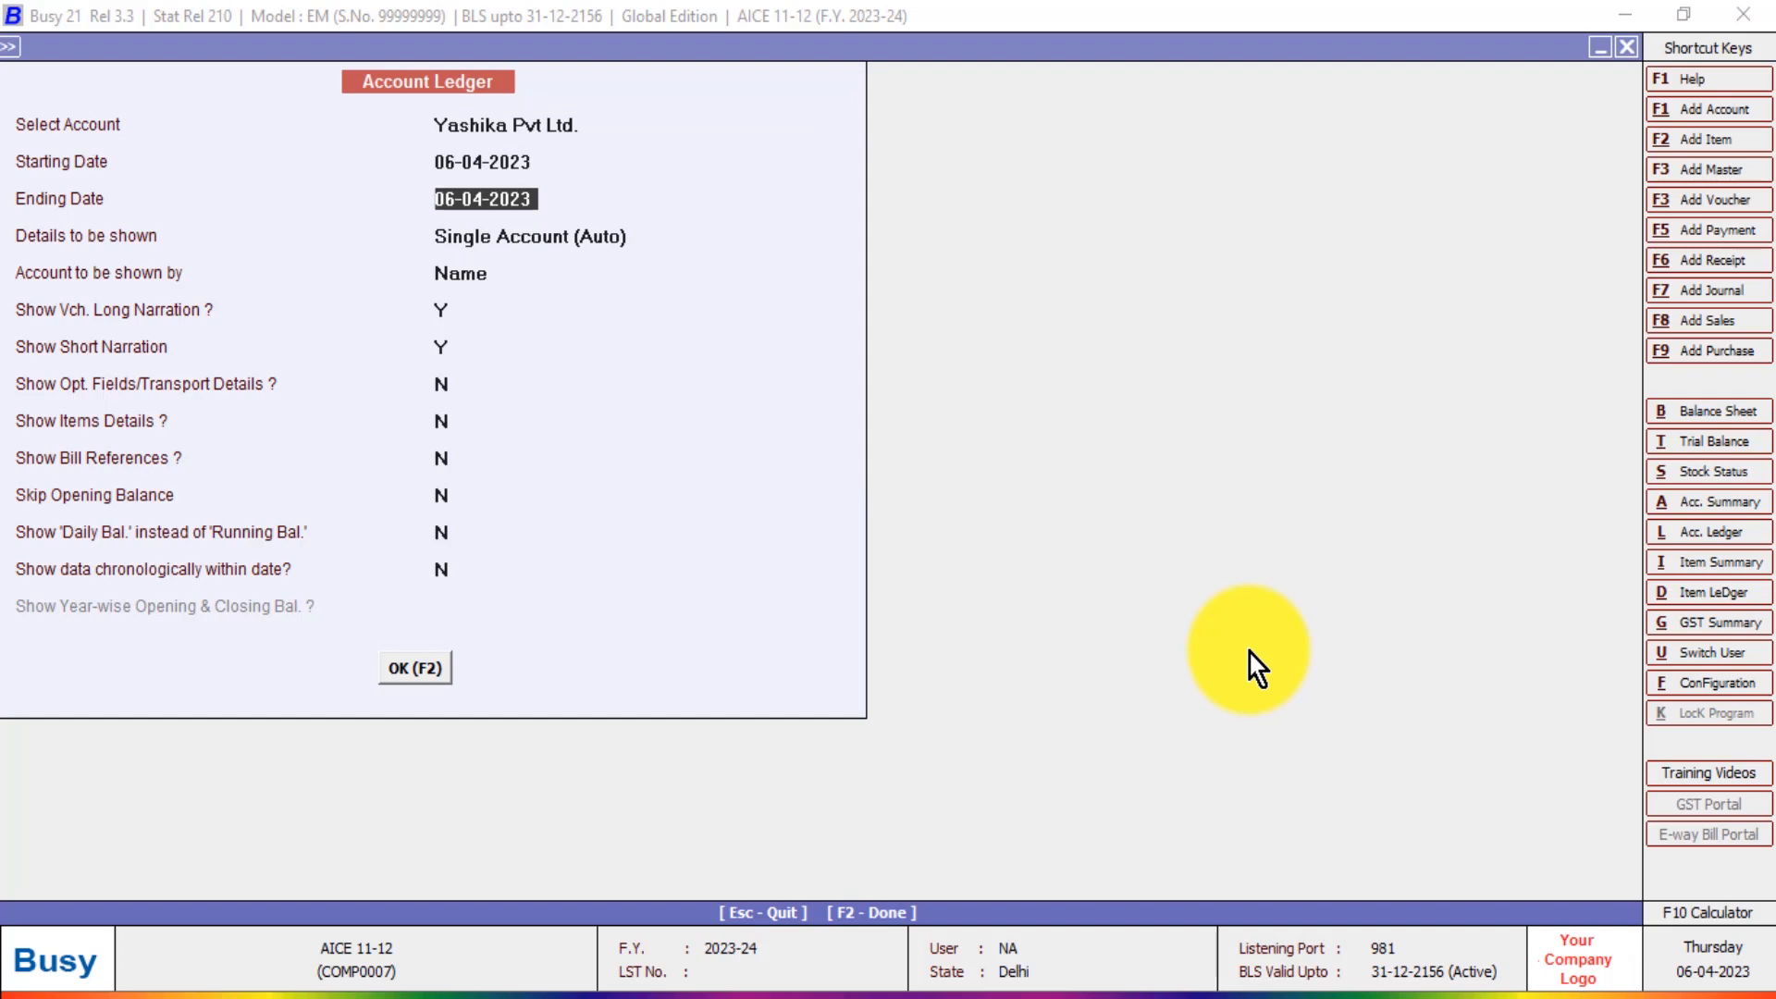